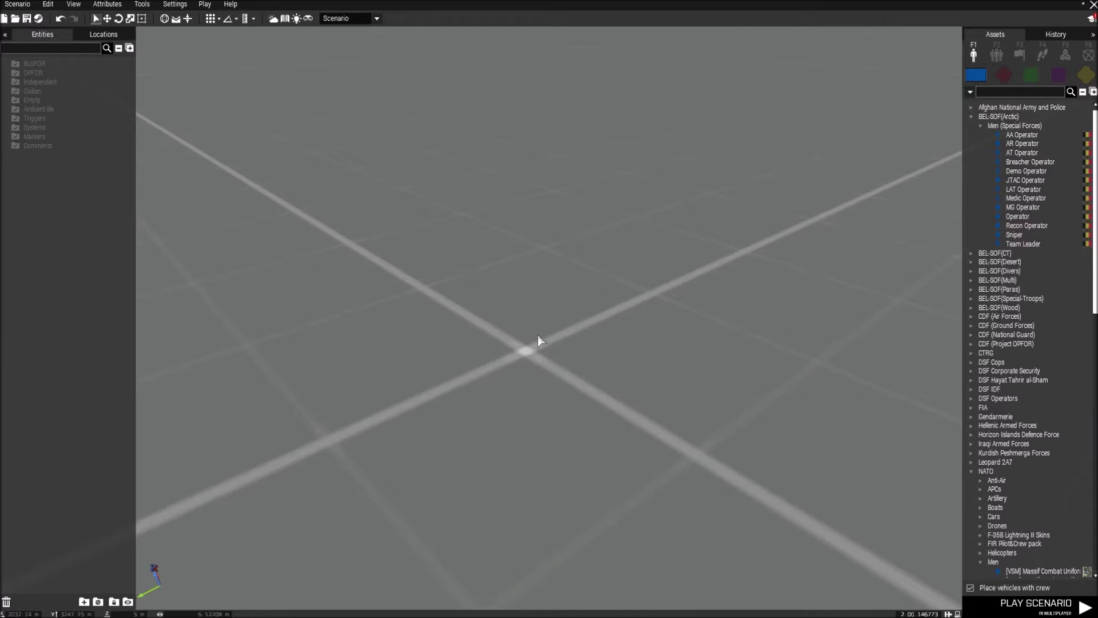
Step: Place a BLUFOR AA Operator from the BEL-SOF(Arctic) special forces at the central grid line crossing and deselect it
{"action": "left_click", "coordinate": [1009, 136]}
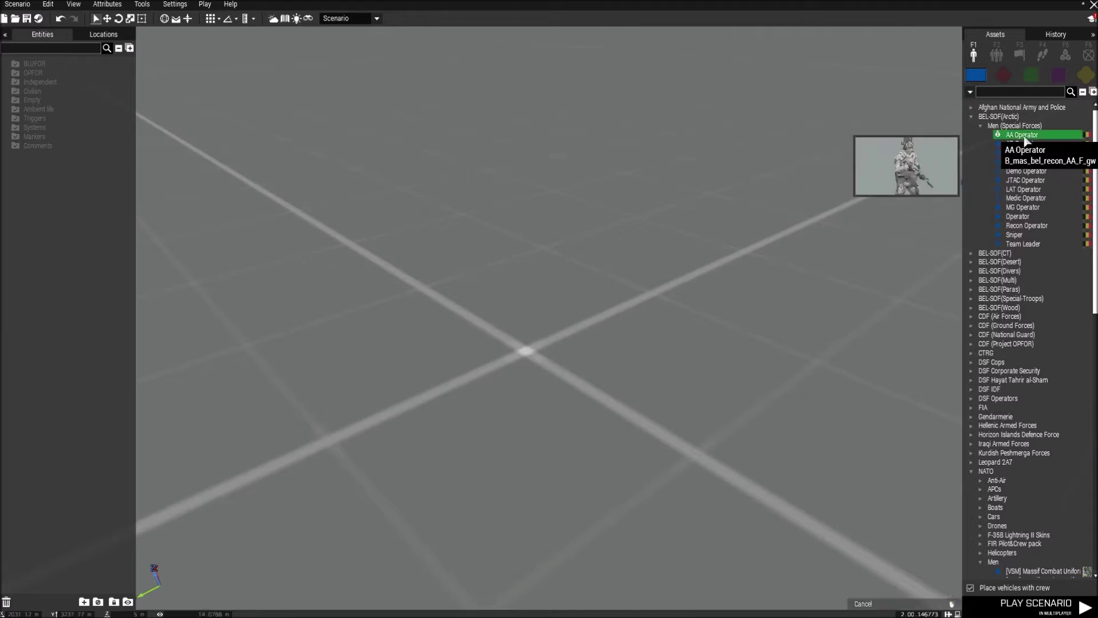
{"action": "left_click", "coordinate": [523, 347]}
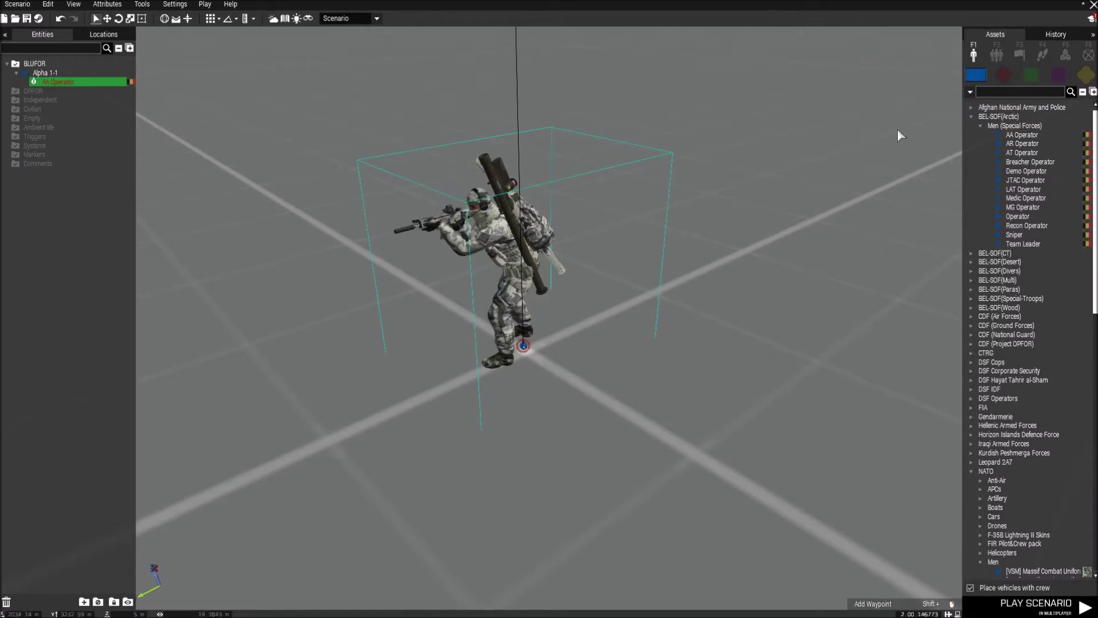
{"action": "left_click", "coordinate": [732, 188]}
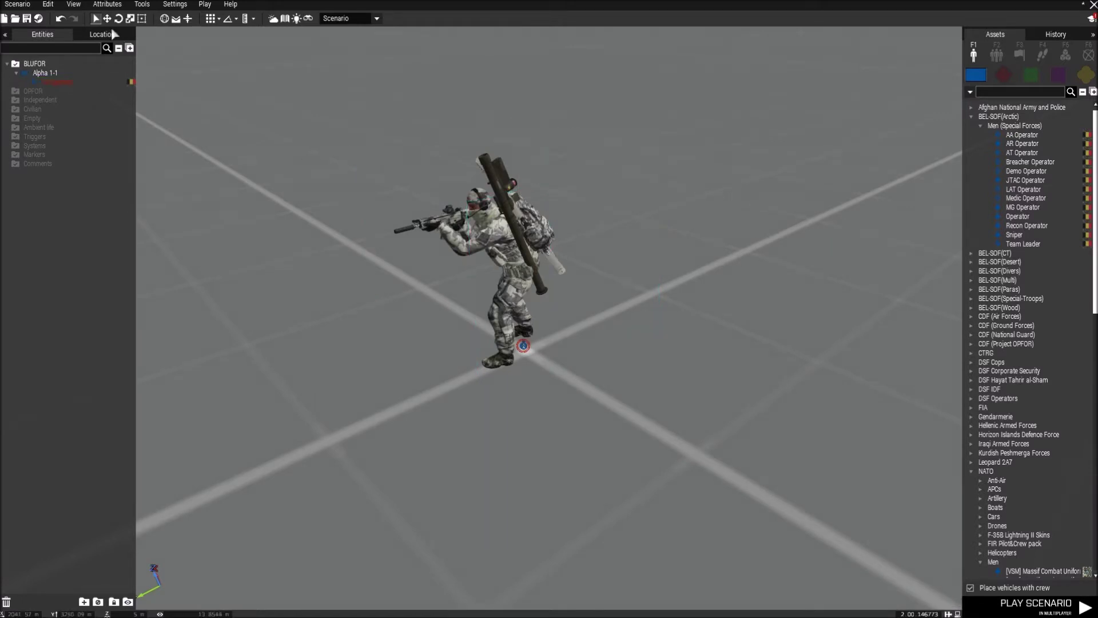
Step: Set the scenario's multiplayer respawn type to Respawn on Custom Position and accept the settings
{"action": "left_click", "coordinate": [109, 5]}
{"action": "left_click", "coordinate": [119, 51]}
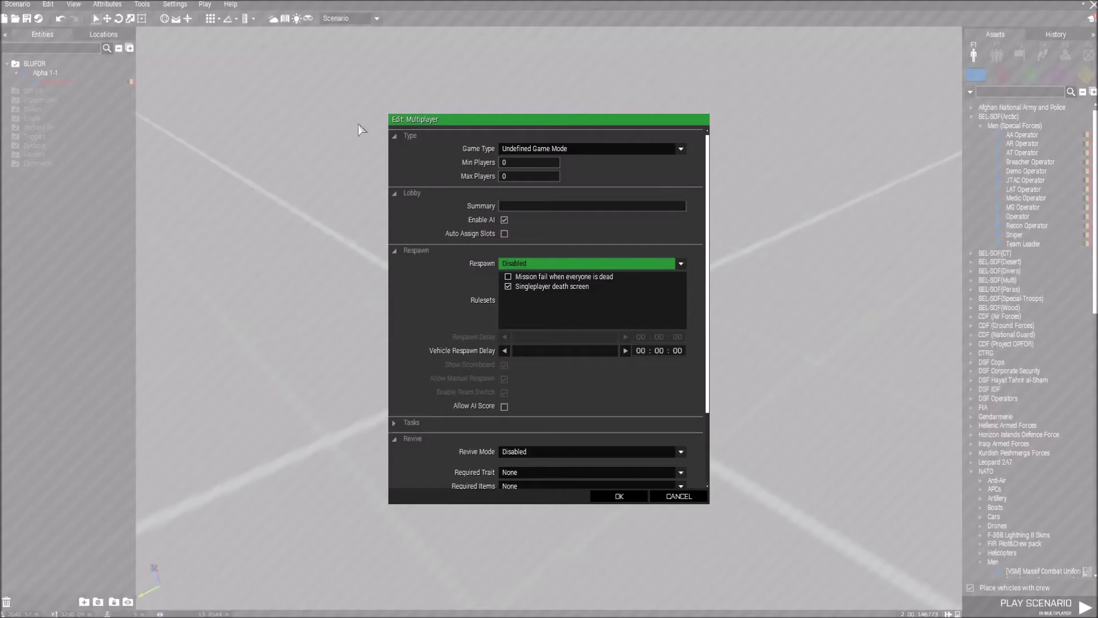
{"action": "left_click", "coordinate": [529, 263]}
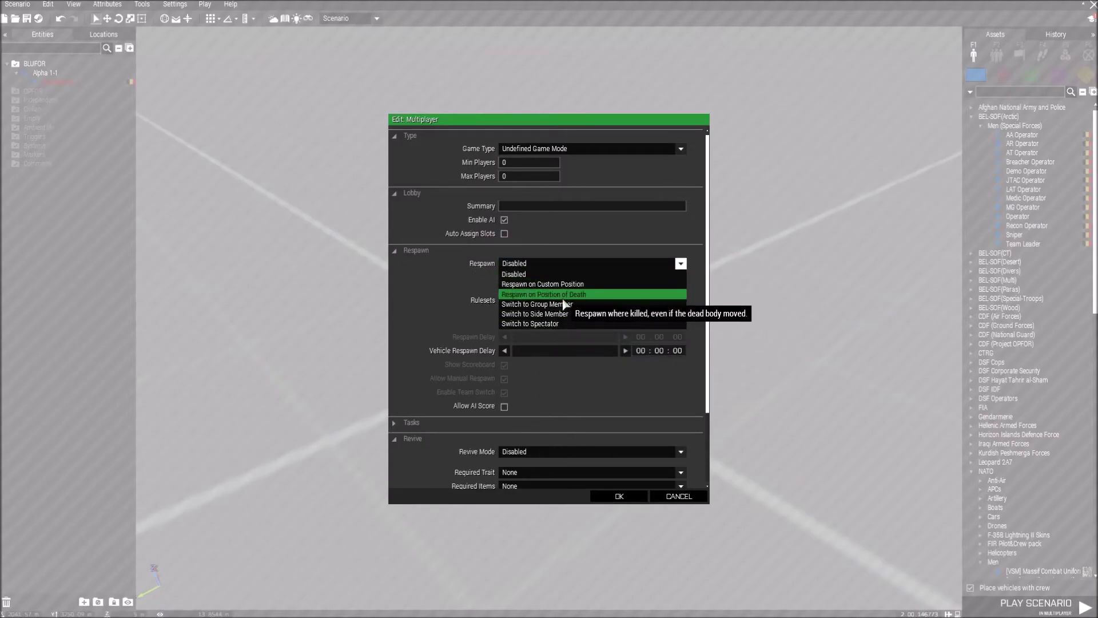
{"action": "left_click", "coordinate": [553, 285]}
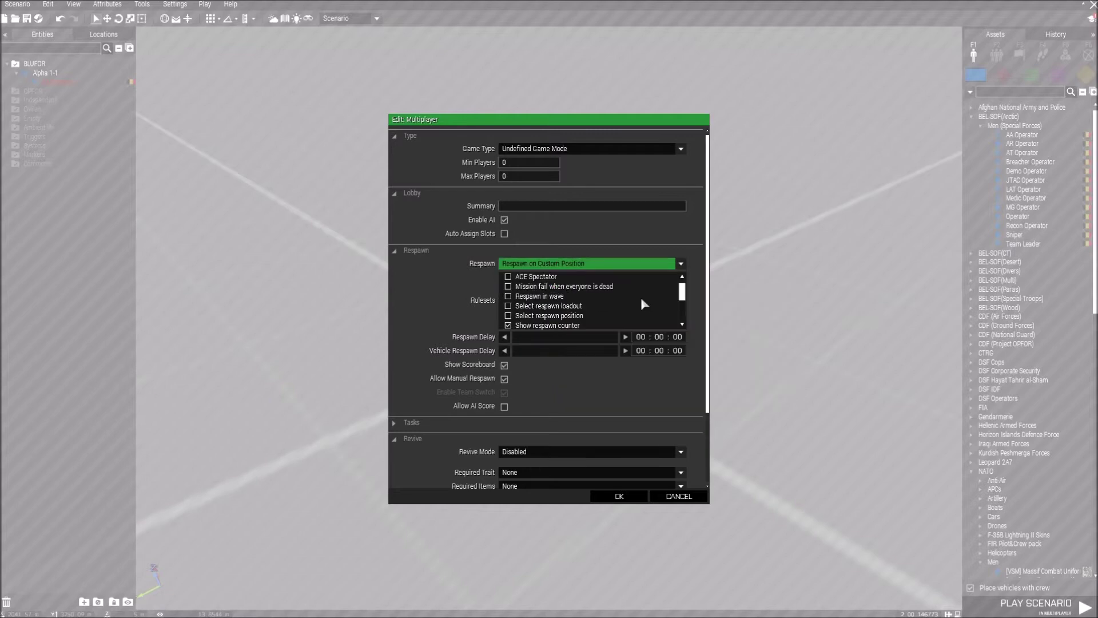
{"action": "scroll", "coordinate": [644, 304], "scroll_direction": "down", "scroll_amount": 2}
{"action": "left_click", "coordinate": [615, 495]}
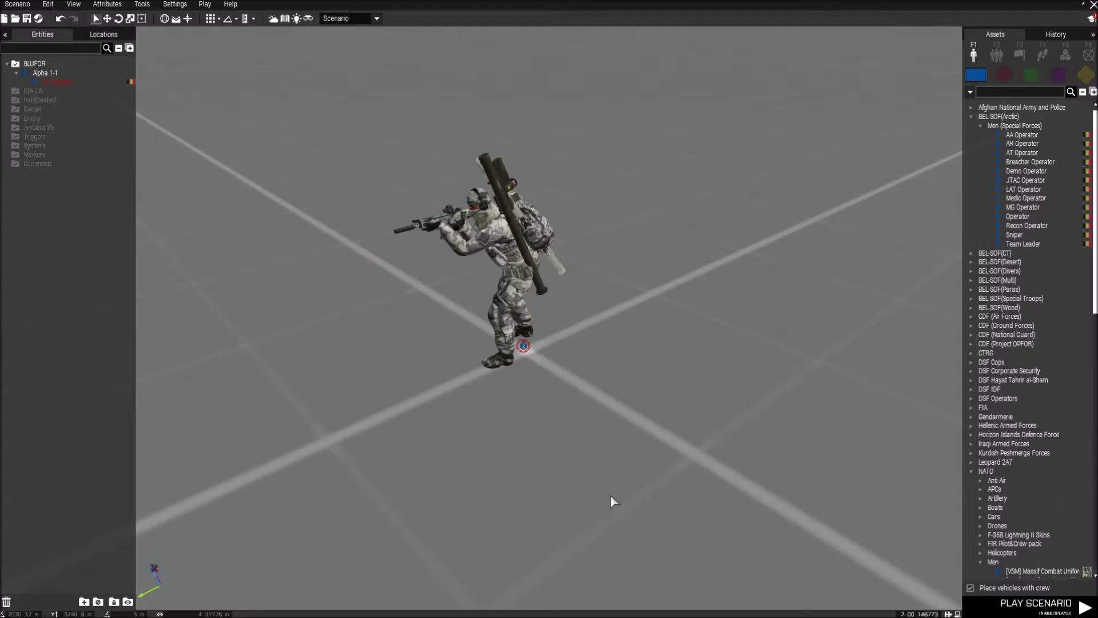
Step: Place an Empty system marker on the map just south of the AA Operator and open its attributes
{"action": "left_click", "coordinate": [1088, 57]}
{"action": "scroll", "coordinate": [515, 306], "scroll_direction": "up", "scroll_amount": 8}
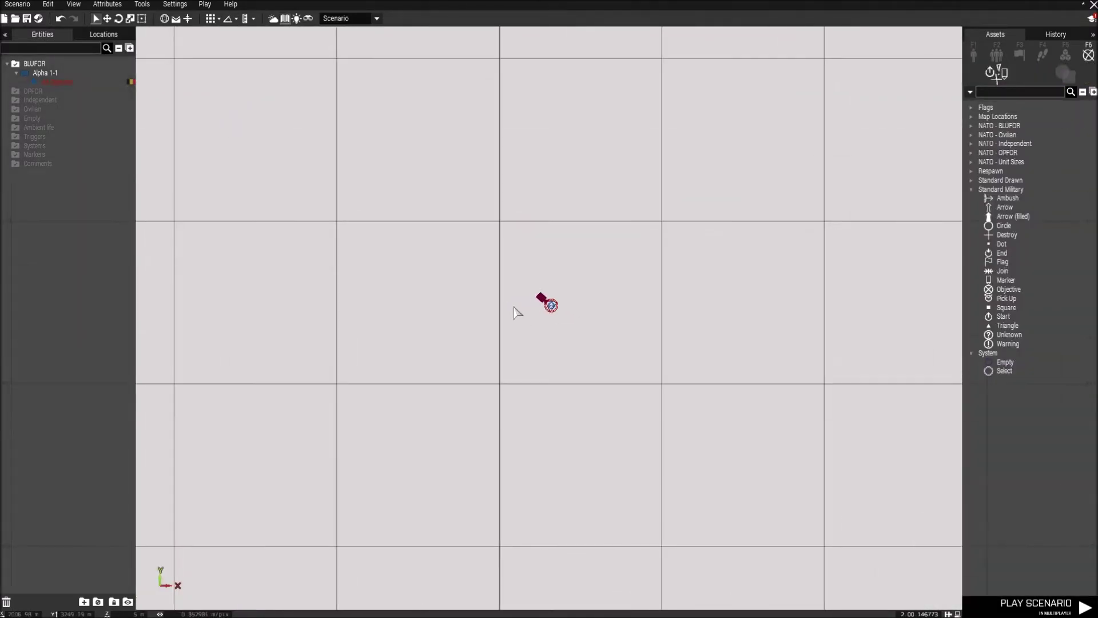
{"action": "left_click", "coordinate": [1001, 363]}
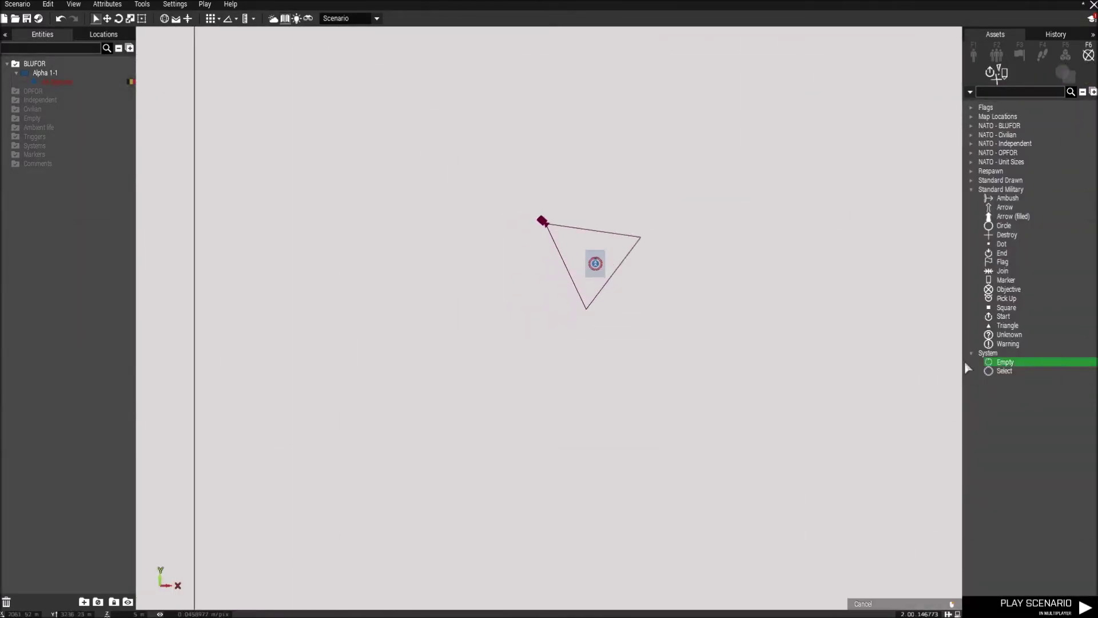
{"action": "double_click", "coordinate": [600, 308]}
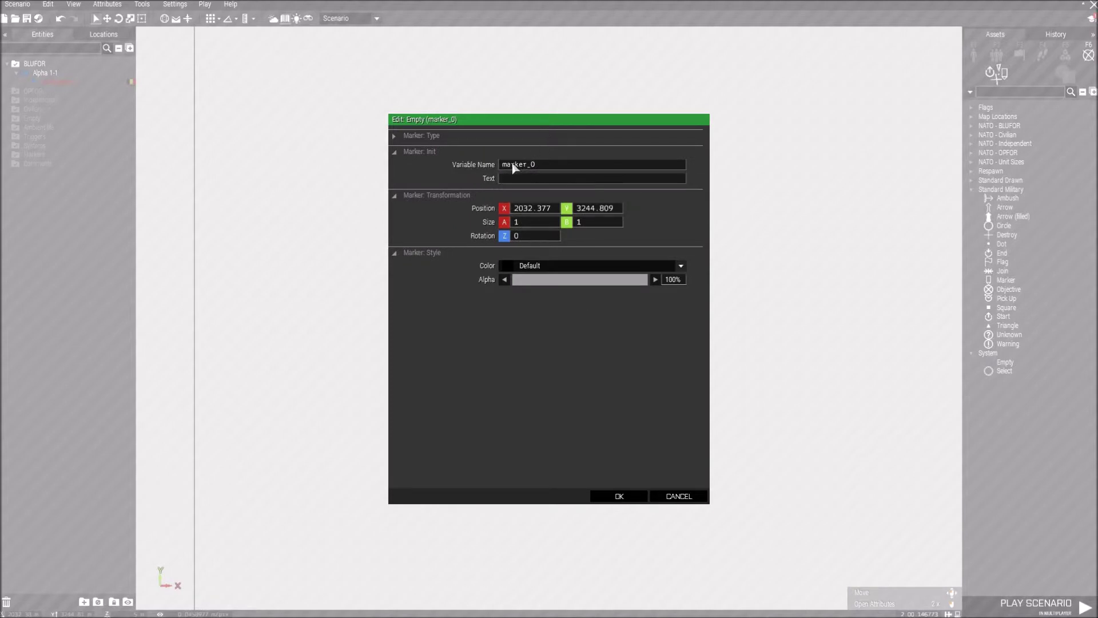
Step: Set the Empty marker's variable name to respawn_west and accept the change
{"action": "left_click_drag", "start_coordinate": [568, 167], "coordinate": [470, 175]}
{"action": "type", "text": "respawn_west"}
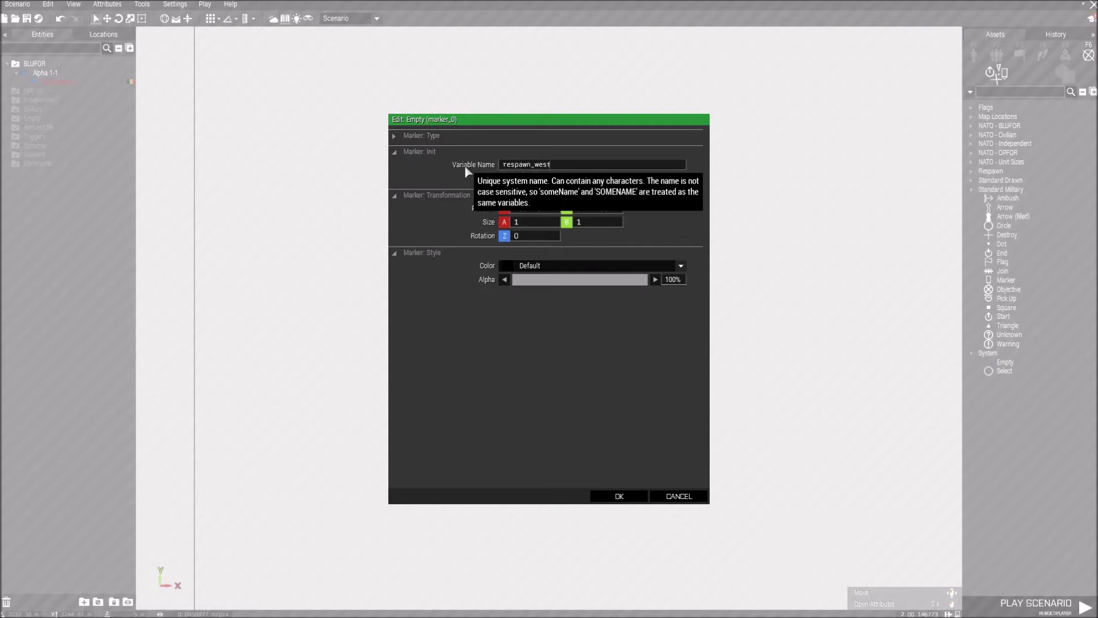
{"action": "key", "text": "Return"}
{"action": "scroll", "coordinate": [652, 284], "scroll_direction": "up", "scroll_amount": 3}
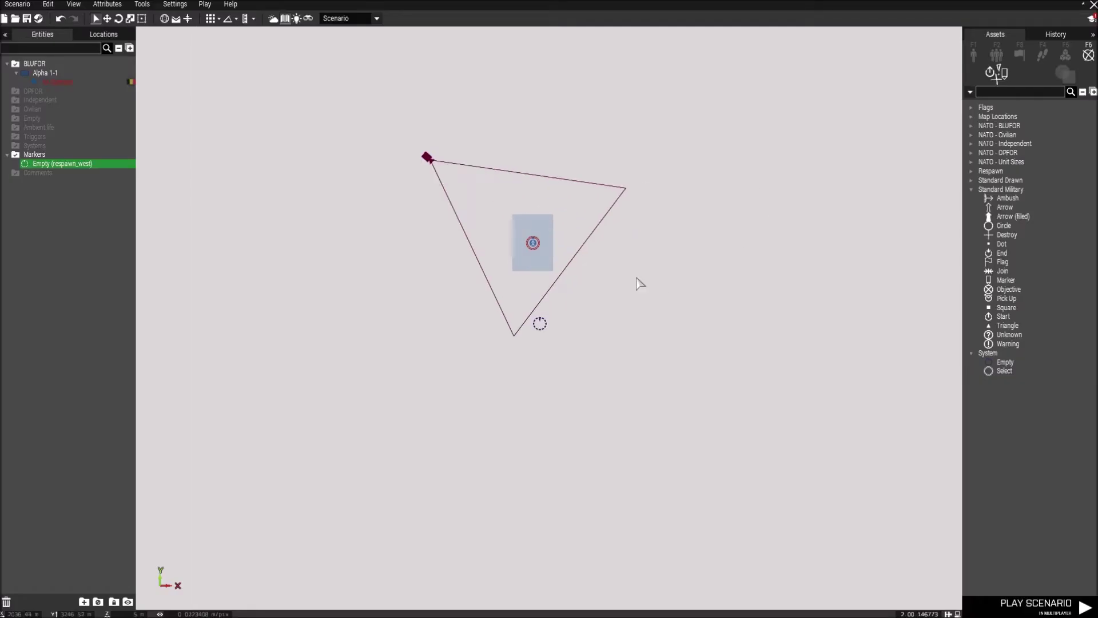
{"action": "scroll", "coordinate": [530, 231], "scroll_direction": "up", "scroll_amount": 4}
{"action": "scroll", "coordinate": [530, 231], "scroll_direction": "down", "scroll_amount": 3}
{"action": "scroll", "coordinate": [423, 238], "scroll_direction": "down", "scroll_amount": 2}
{"action": "scroll", "coordinate": [420, 241], "scroll_direction": "up", "scroll_amount": 2}
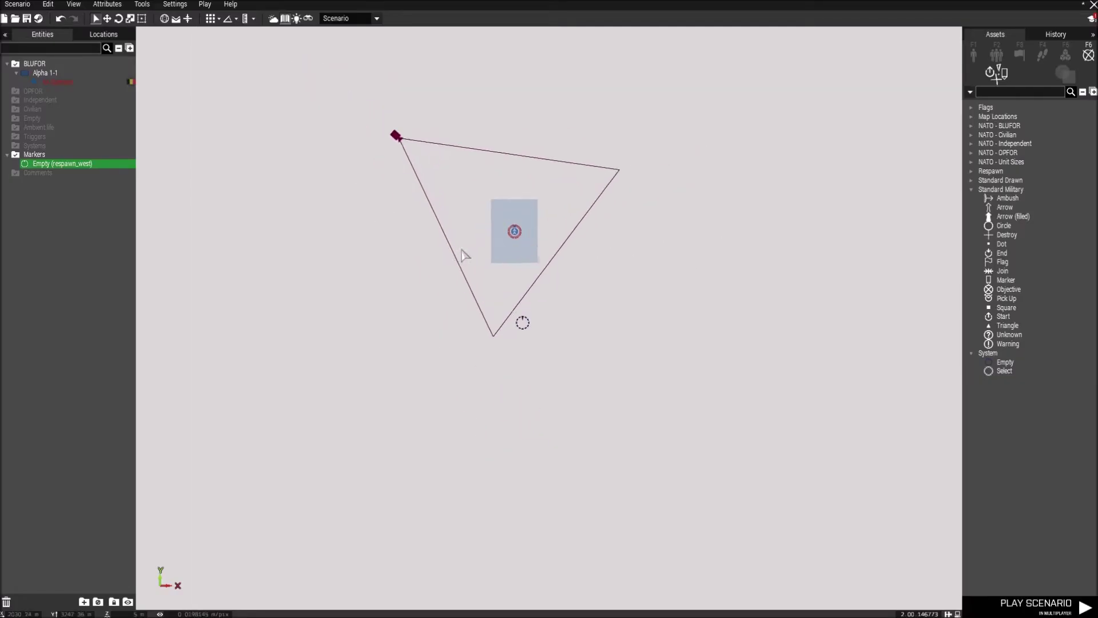
Step: Return to the 3D view, launch the scenario in multiplayer and enter it from the role assignment screen
{"action": "key", "text": "m"}
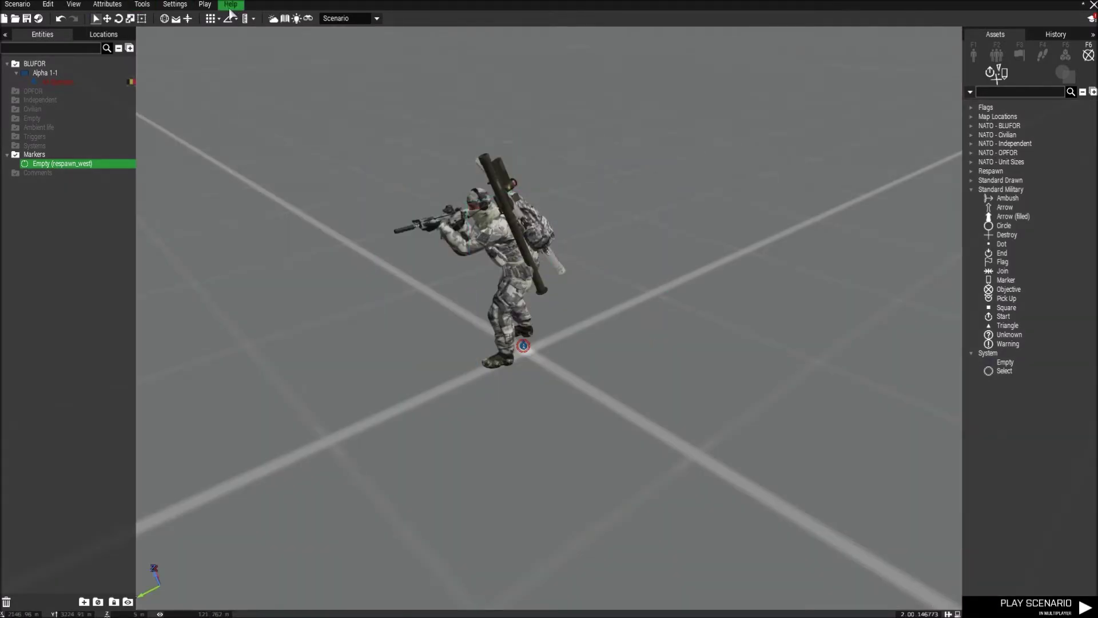
{"action": "left_click", "coordinate": [204, 5]}
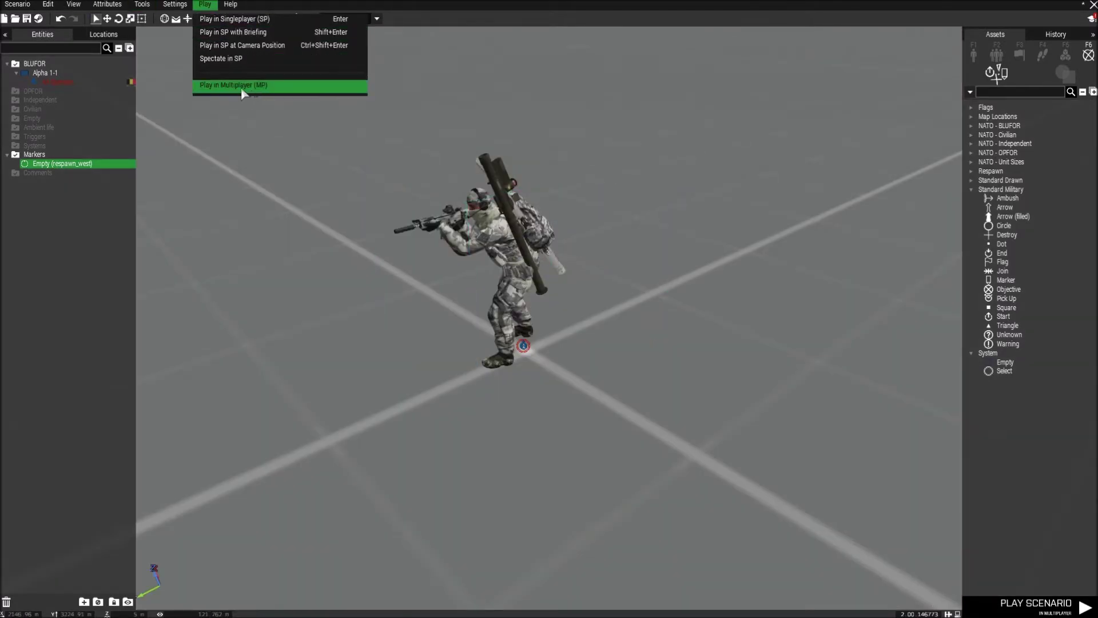
{"action": "left_click", "coordinate": [276, 85]}
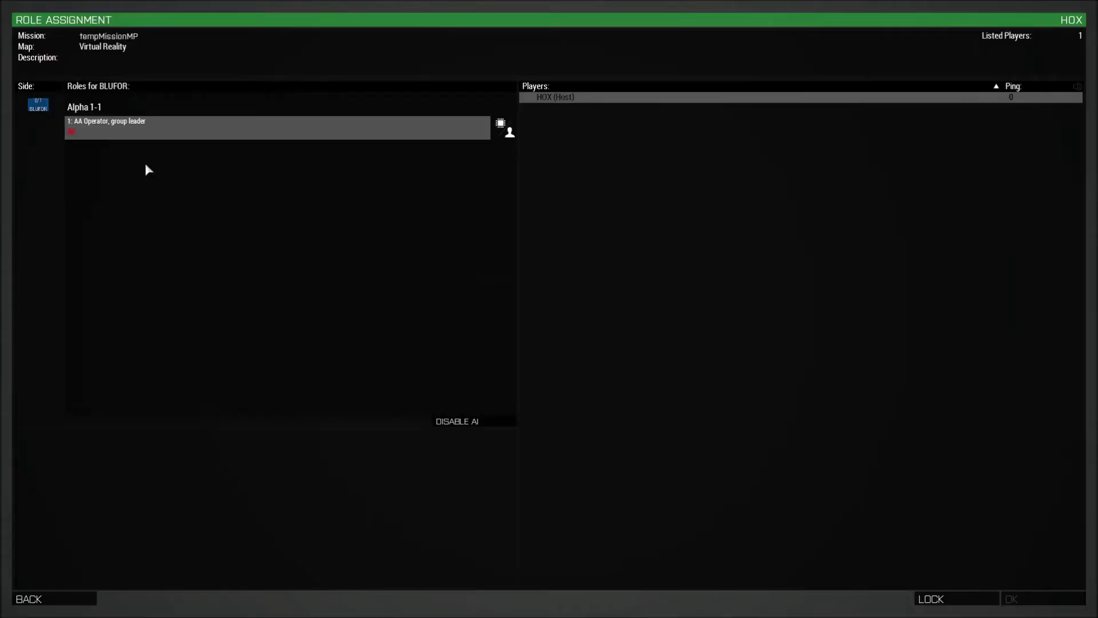
{"action": "left_click", "coordinate": [1012, 599]}
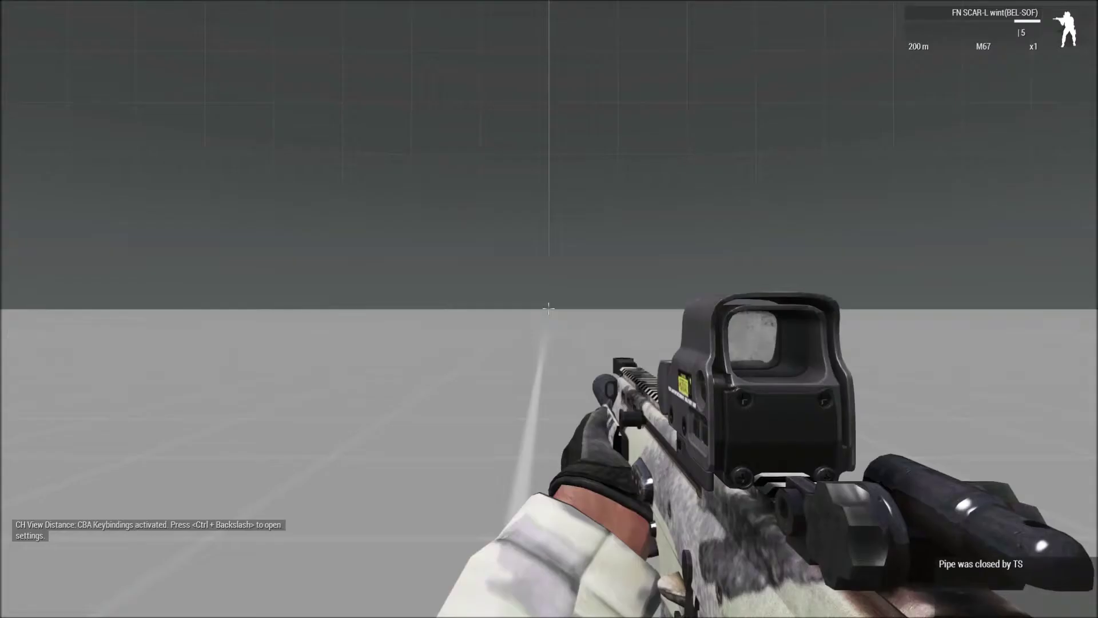
Step: Respawn the player twice in the running mission to test the respawn position
{"action": "key", "text": "Escape"}
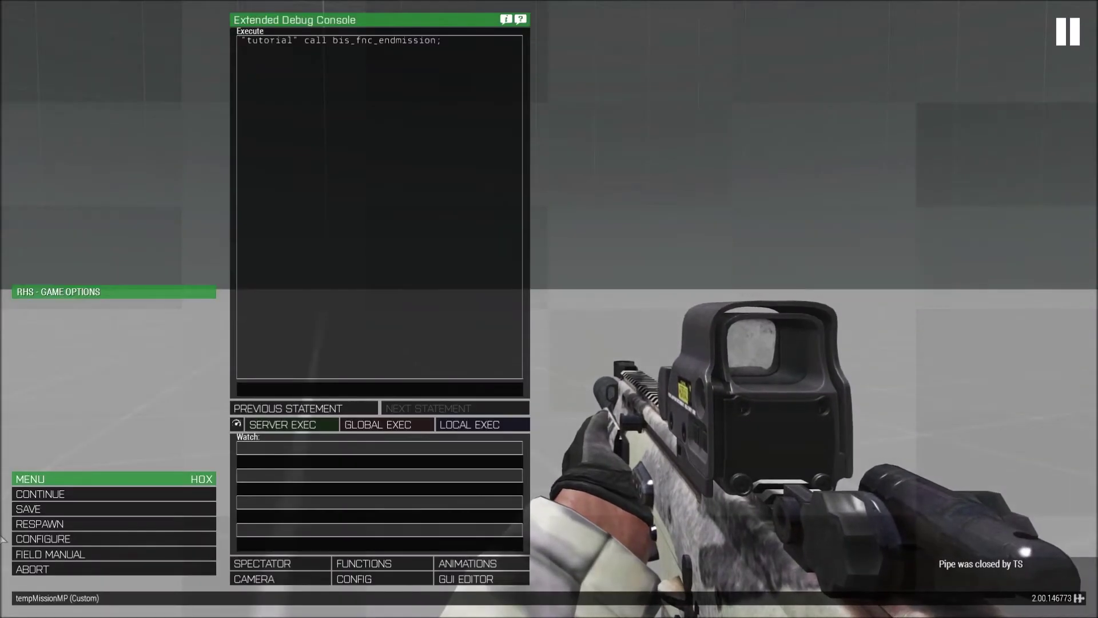
{"action": "left_click", "coordinate": [73, 523]}
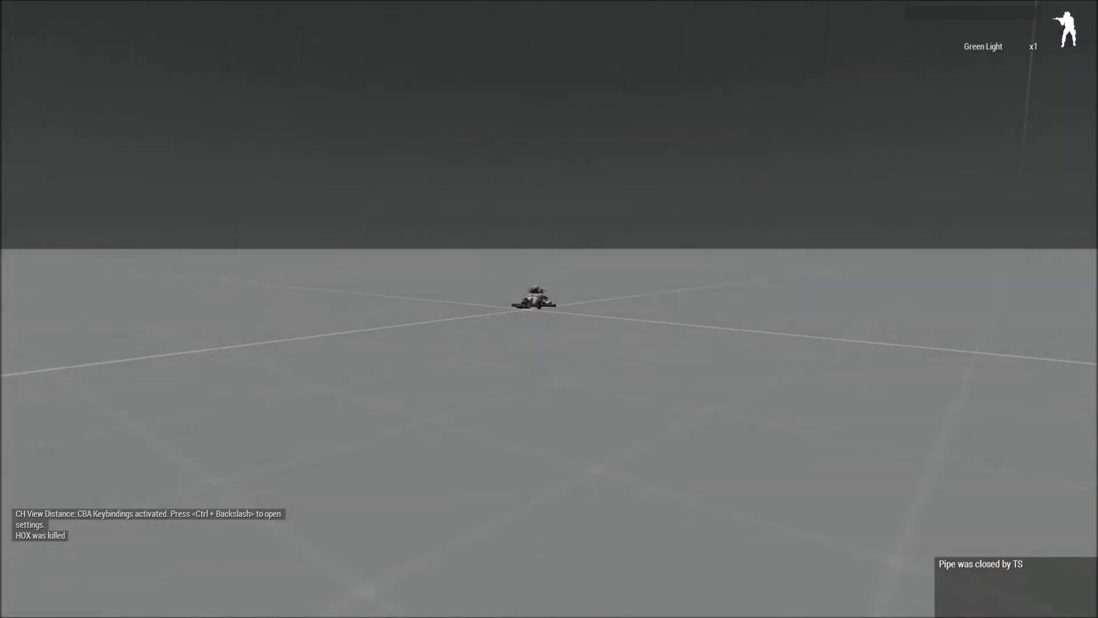
{"action": "key", "text": "Escape"}
{"action": "left_click", "coordinate": [86, 523]}
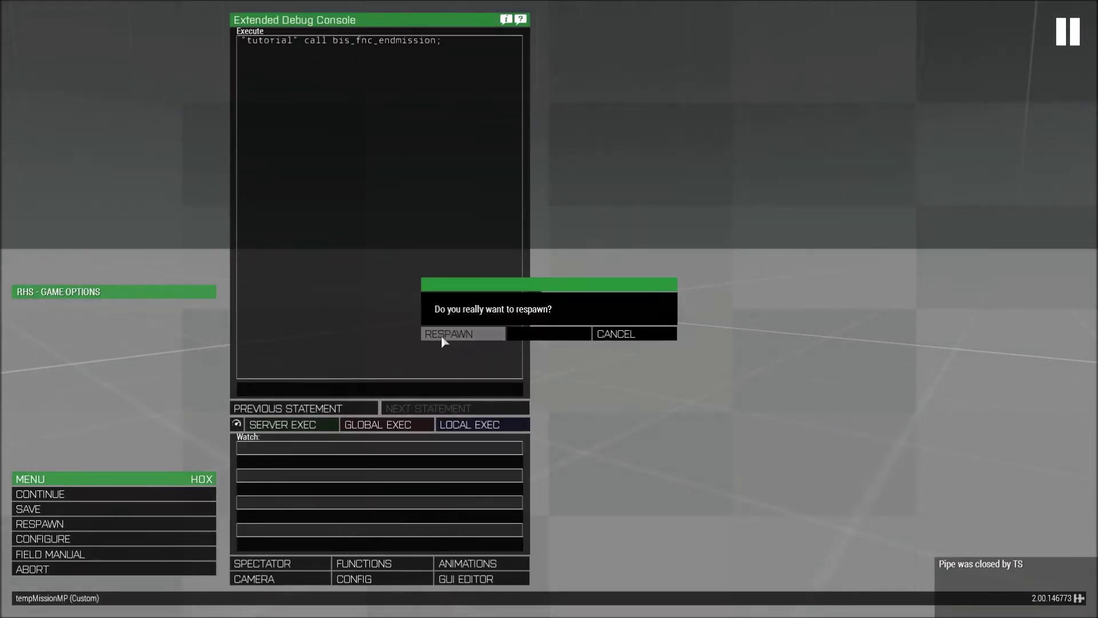
{"action": "key", "text": "Return"}
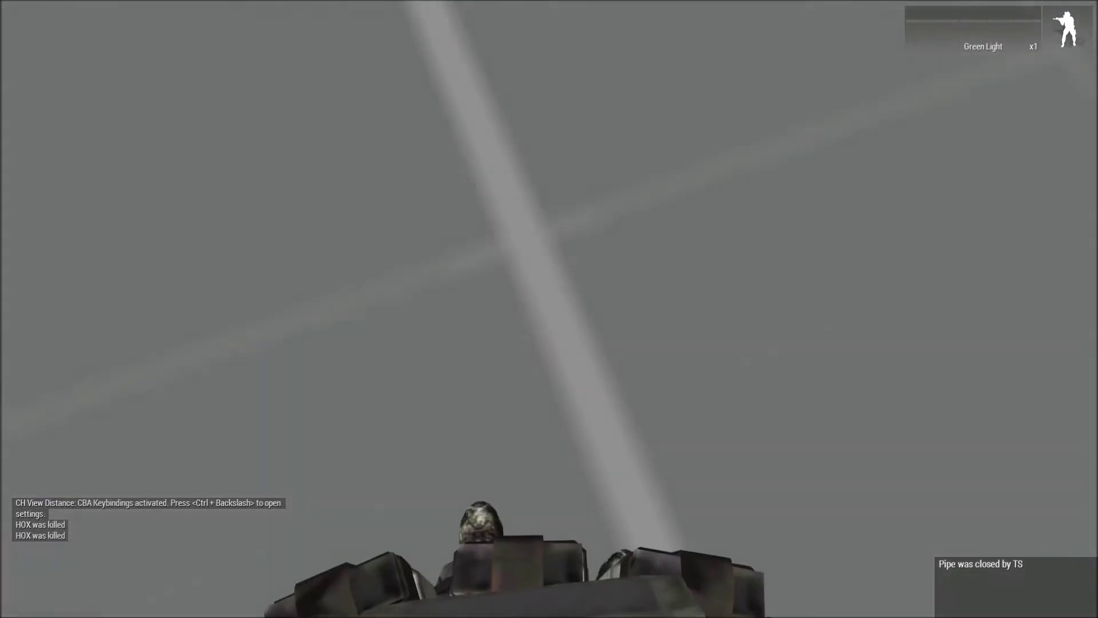
Step: Abort the running mission, confirm the cancellation and return to the scenario editor
{"action": "key", "text": "Escape"}
{"action": "left_click", "coordinate": [33, 570]}
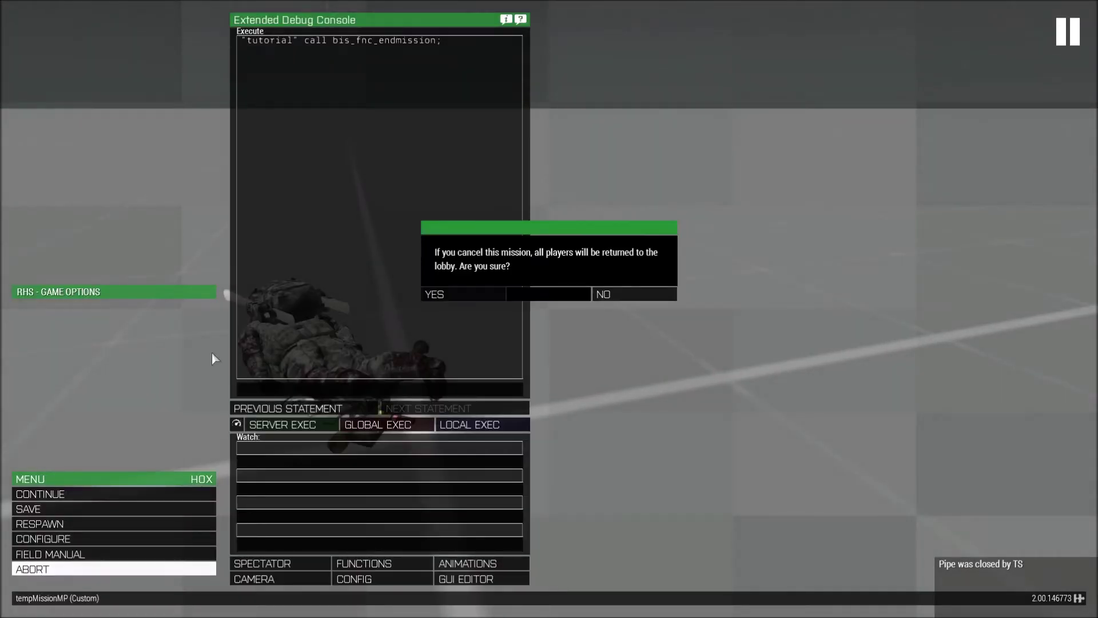
{"action": "left_click", "coordinate": [458, 293]}
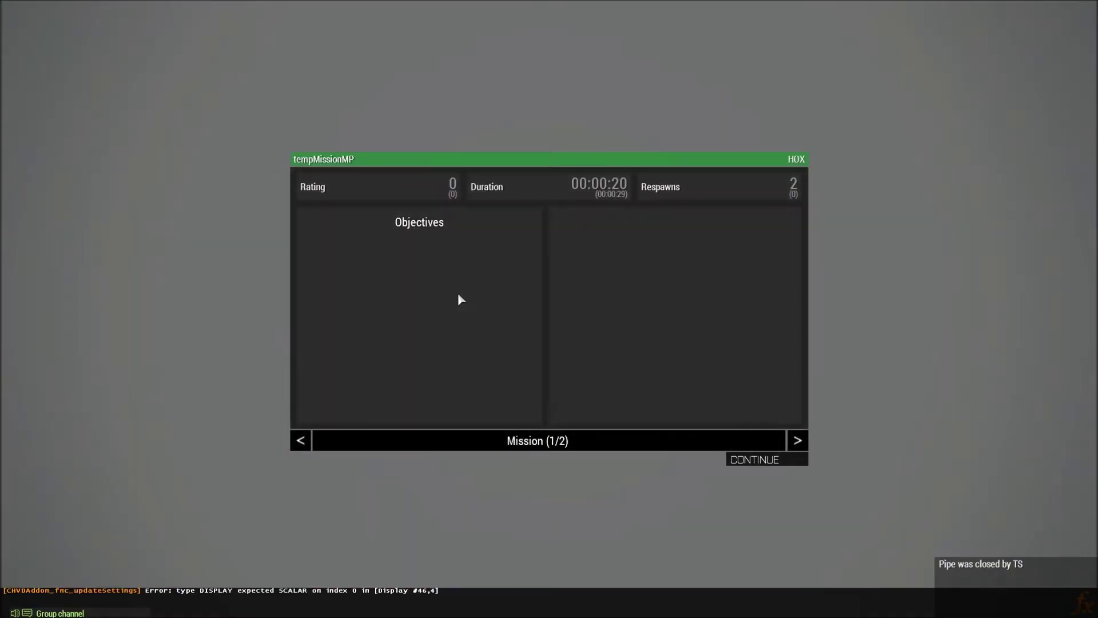
{"action": "key", "text": "Escape"}
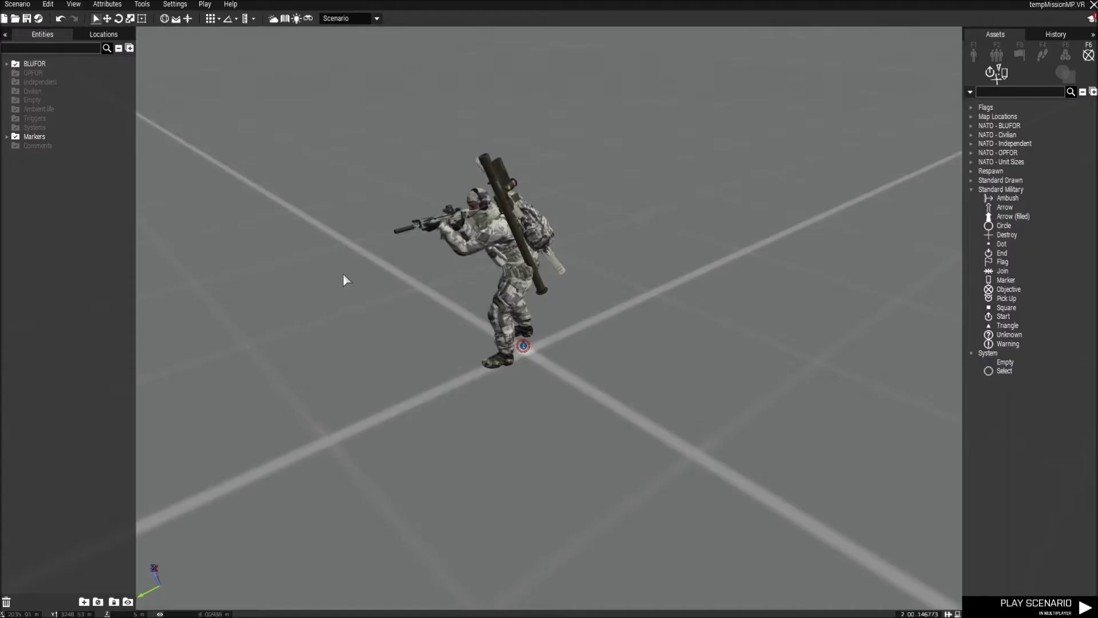
Step: Place two civilian men, a Beggar and a Civilian (Summer) 3, on opposite sides of the AA Operator along the grid line
{"action": "key", "text": "s"}
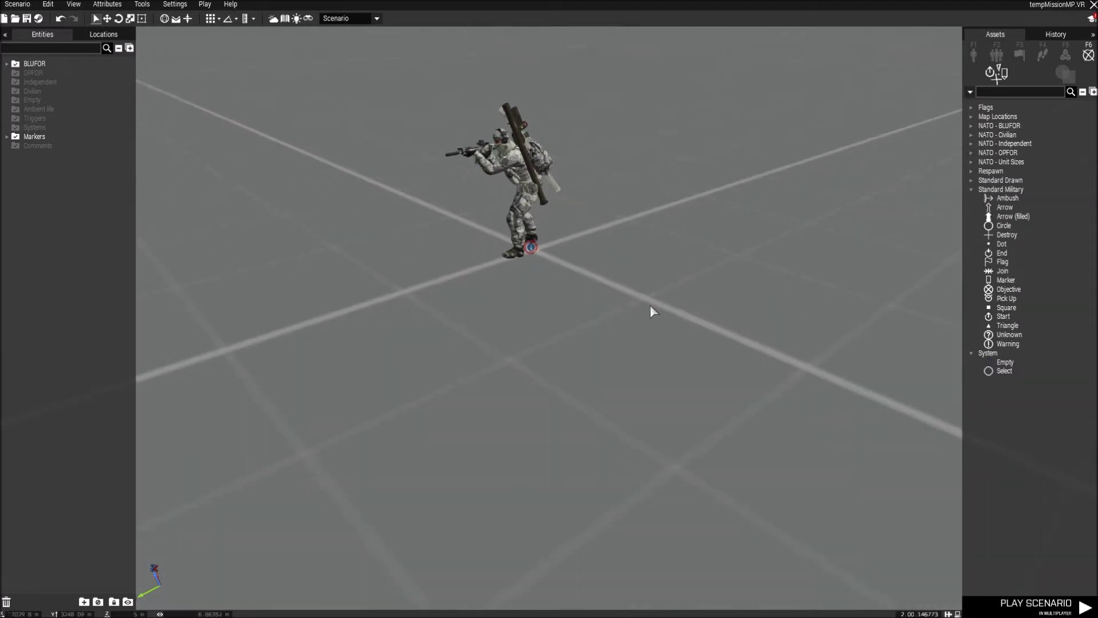
{"action": "left_click", "coordinate": [974, 56]}
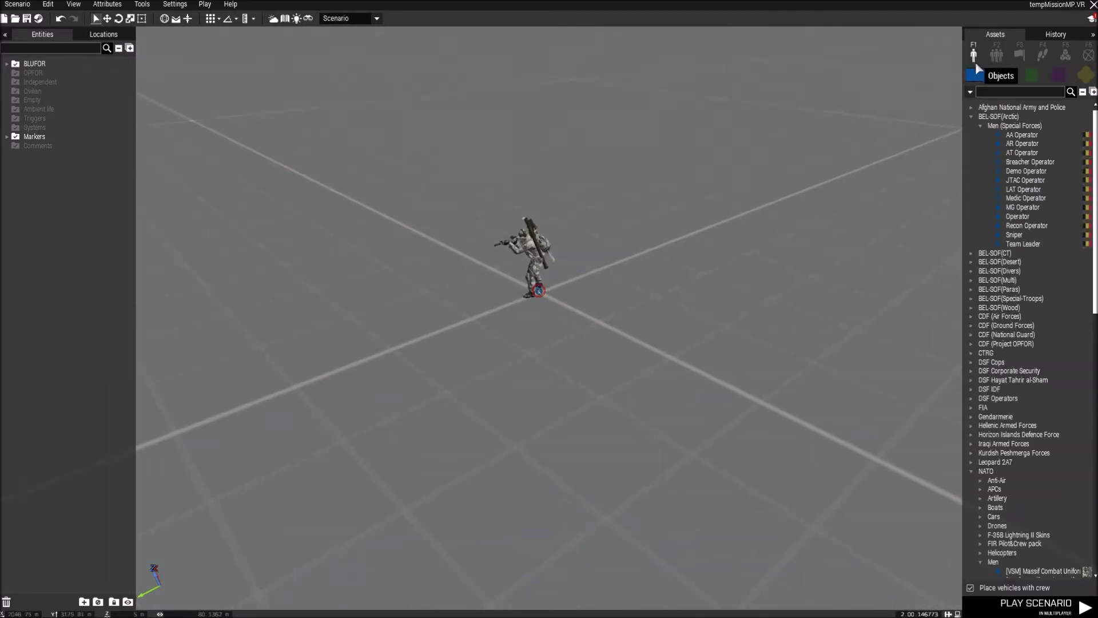
{"action": "left_click", "coordinate": [1059, 75]}
{"action": "left_click", "coordinate": [1015, 180]}
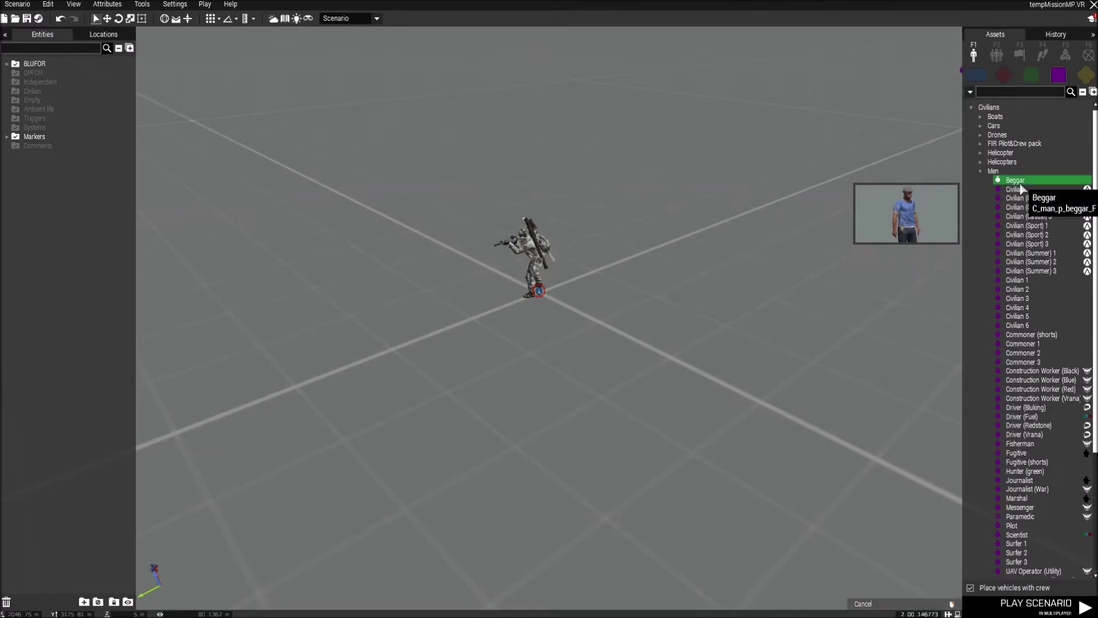
{"action": "left_click", "coordinate": [750, 215]}
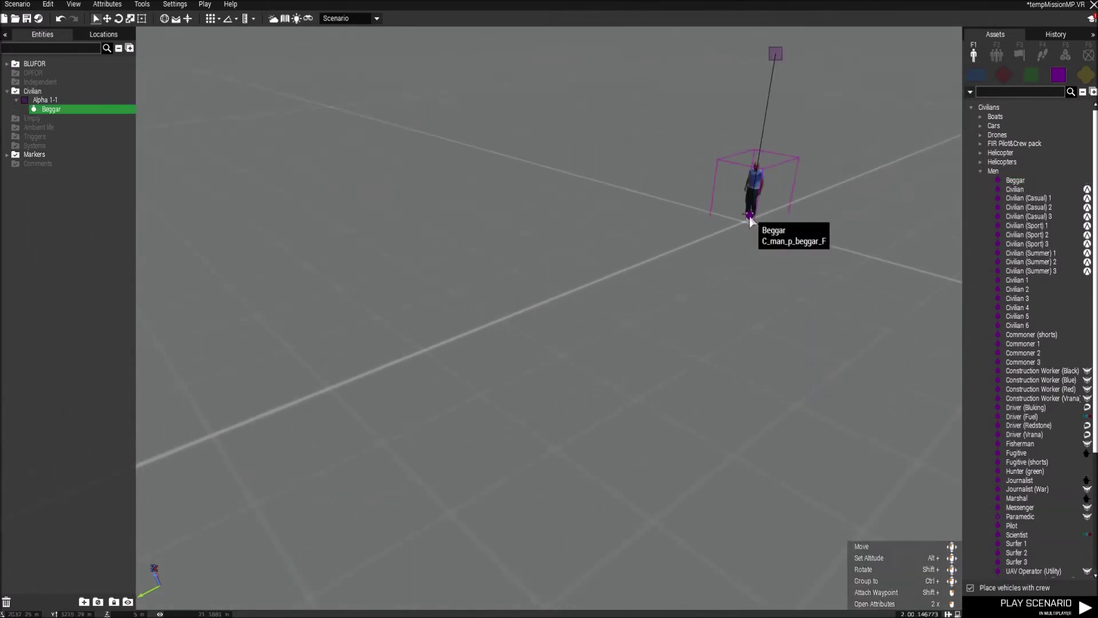
{"action": "left_click", "coordinate": [1029, 270]}
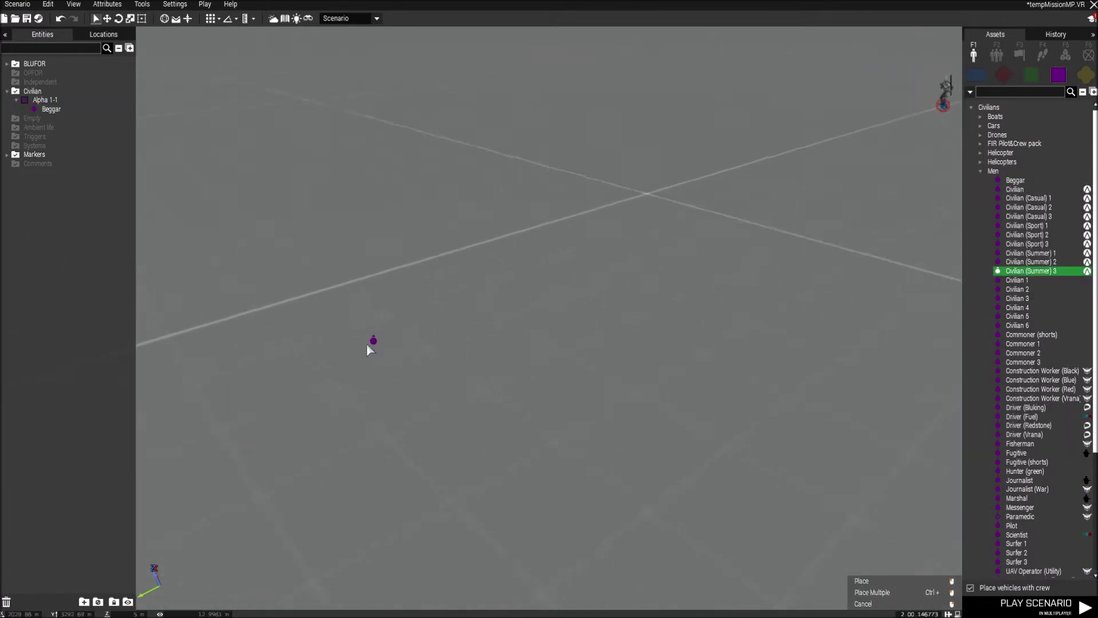
{"action": "left_click", "coordinate": [497, 338]}
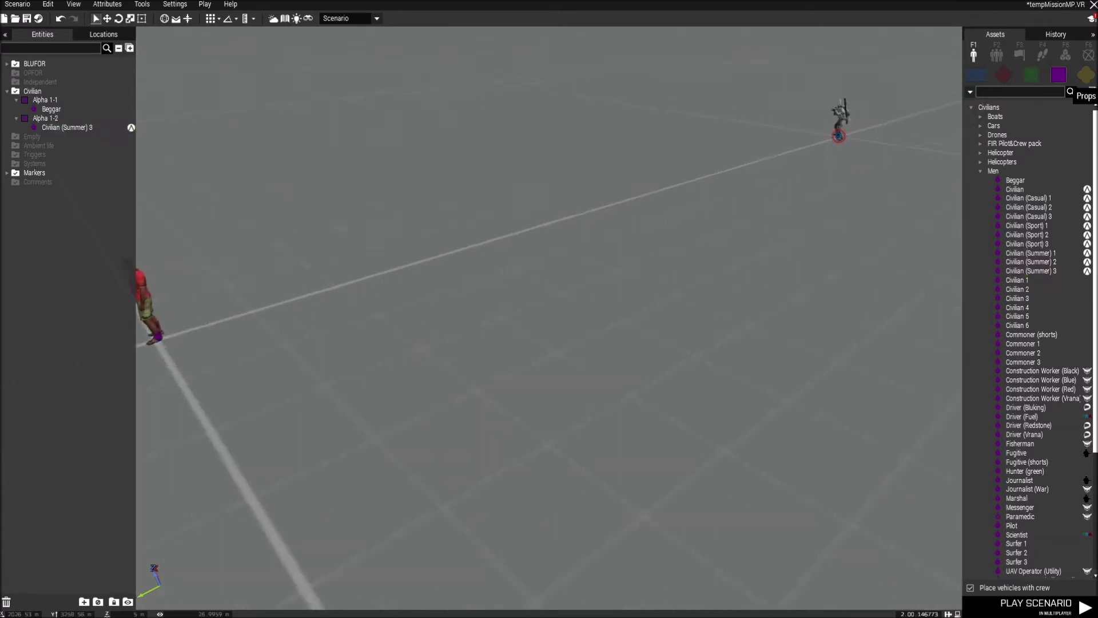
Step: Delete the respawn_west marker on the map
{"action": "key", "text": "m"}
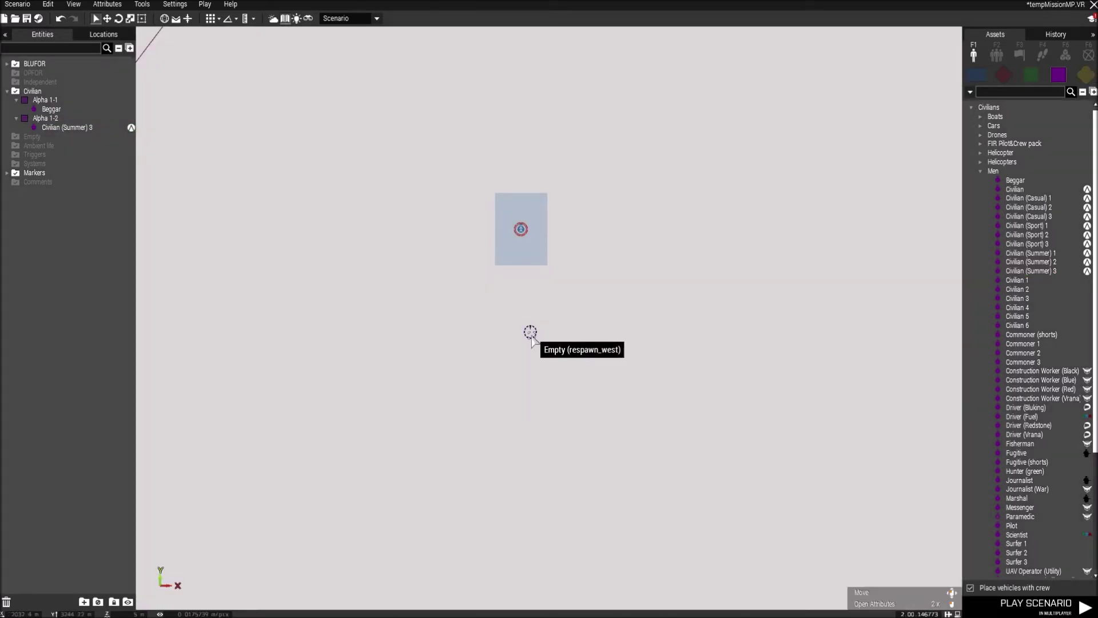
{"action": "scroll", "coordinate": [532, 341], "scroll_direction": "down", "scroll_amount": 5}
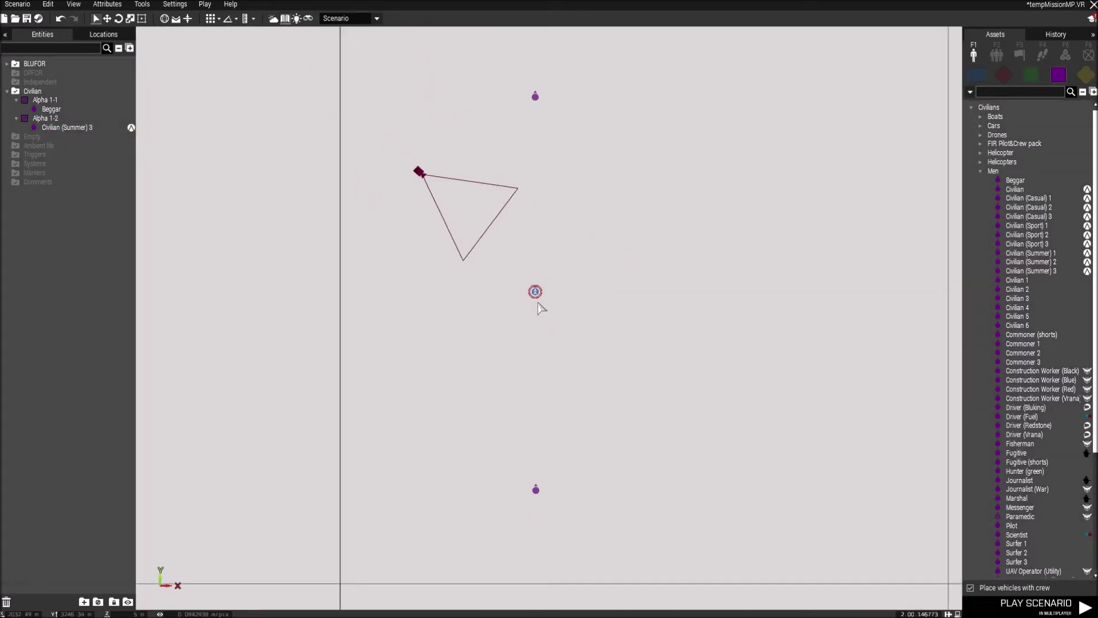
Step: Place a System Select marker just south of the southern civilian on the map
{"action": "scroll", "coordinate": [542, 522], "scroll_direction": "up", "scroll_amount": 3}
{"action": "right_click", "coordinate": [537, 499]}
{"action": "left_click", "coordinate": [635, 509]}
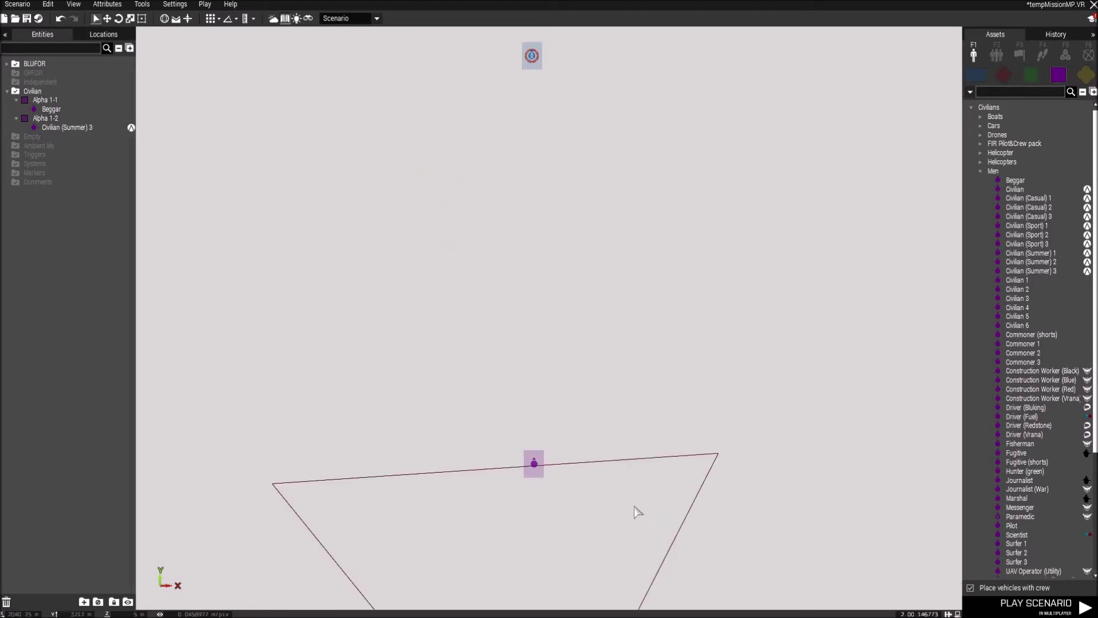
{"action": "key", "text": "m"}
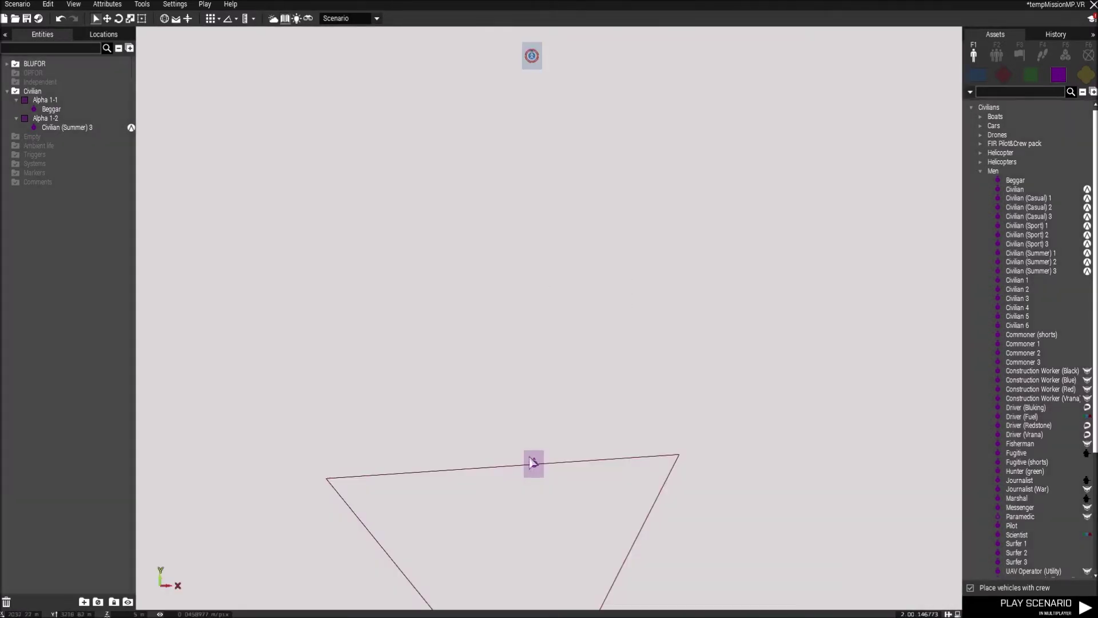
{"action": "left_click", "coordinate": [1088, 55]}
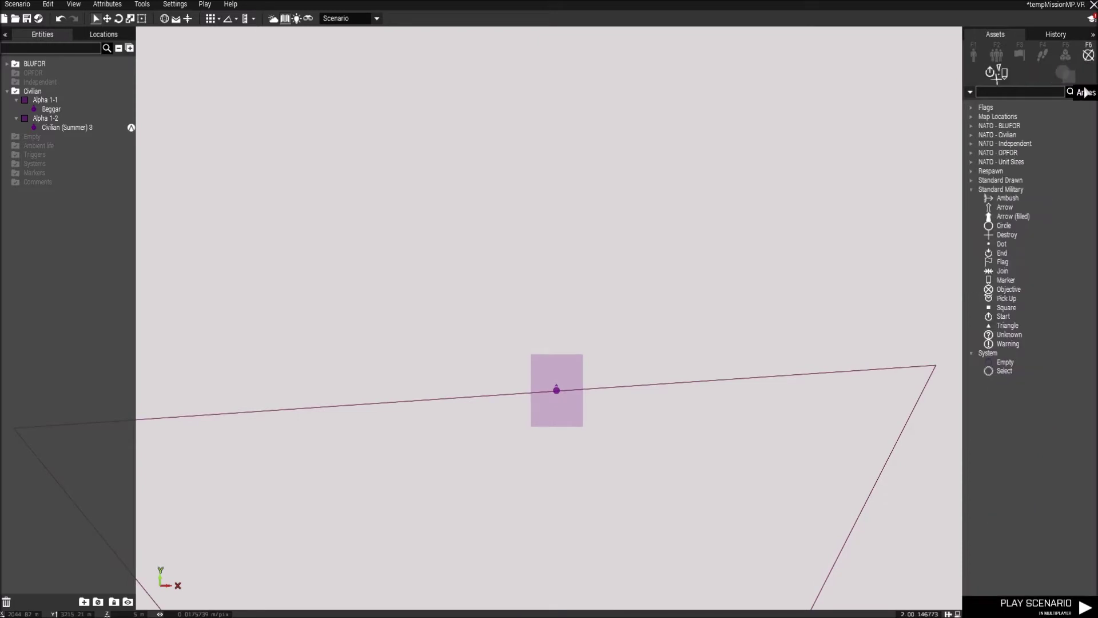
{"action": "left_click", "coordinate": [1004, 370]}
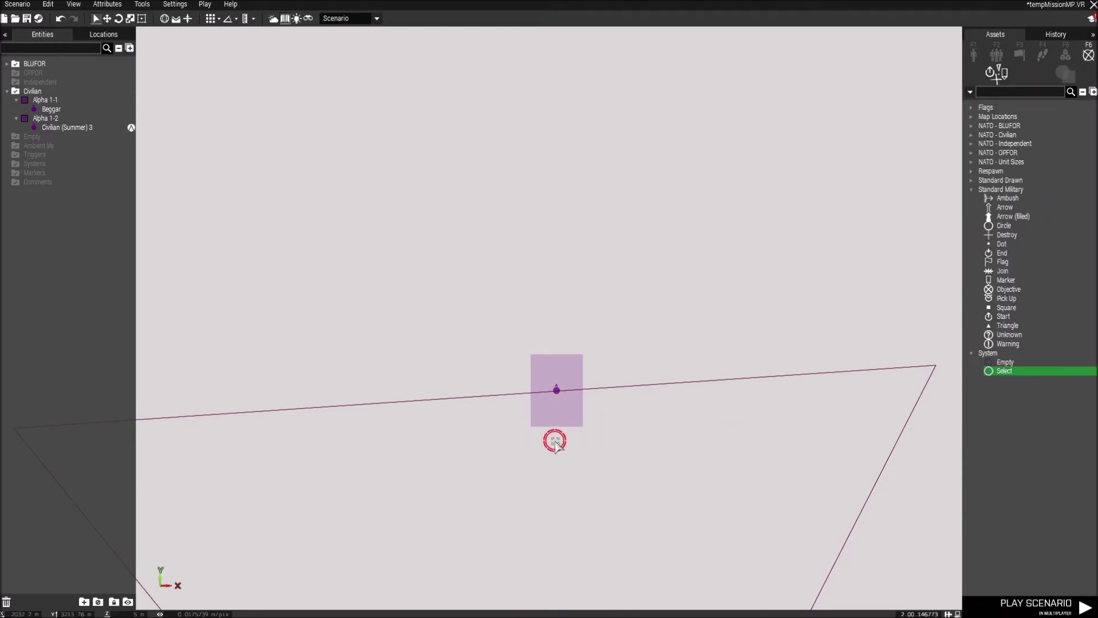
{"action": "double_click", "coordinate": [556, 439]}
Step: Set the new marker's variable name to "respawn_west blue"
{"action": "double_click", "coordinate": [518, 165]}
{"action": "type", "text": "respa"}
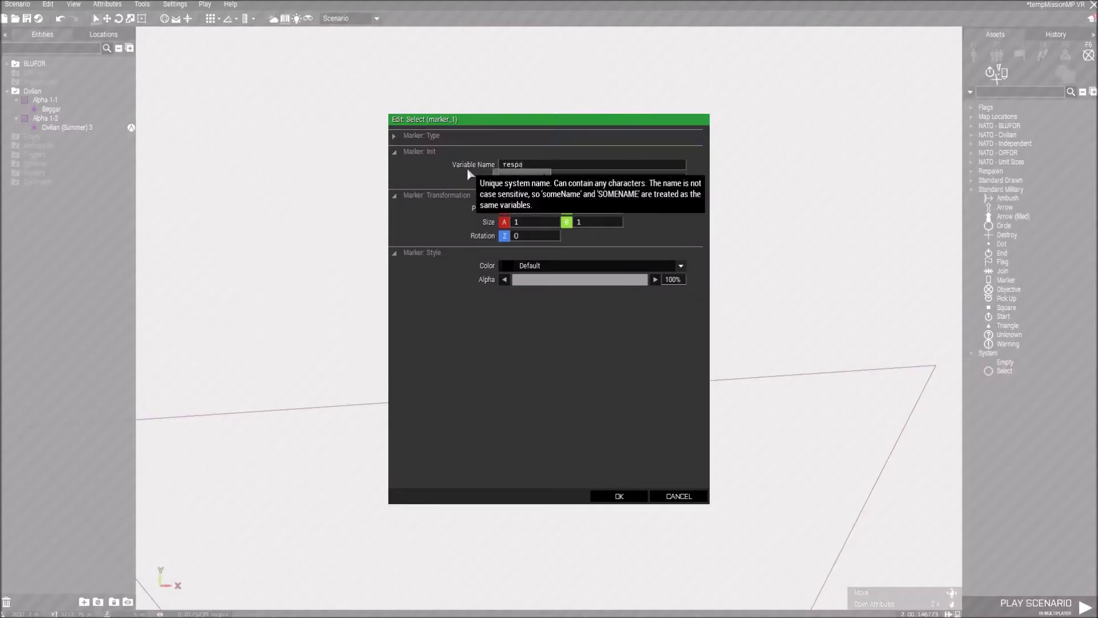
{"action": "type", "text": "wn_west blue"}
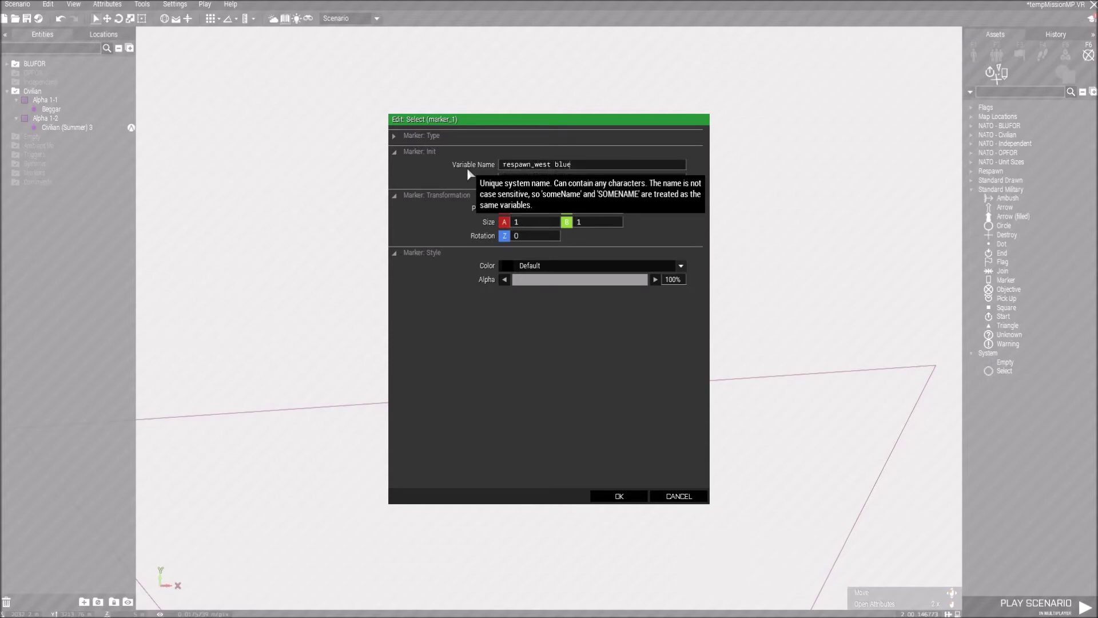
{"action": "key", "text": "Return"}
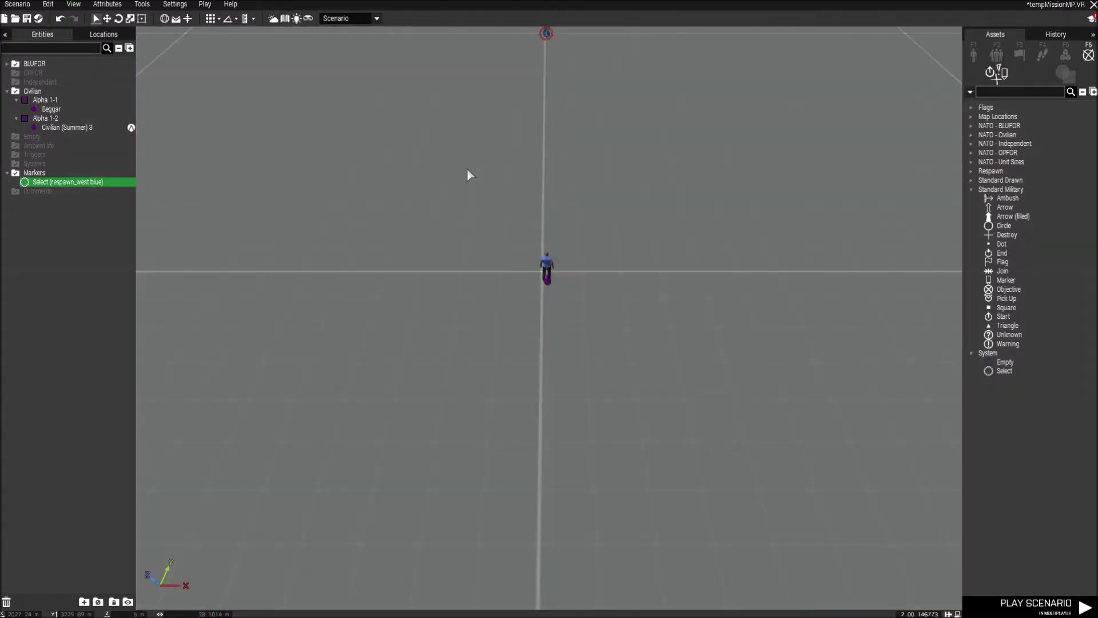
Step: Place a second Select marker just north of the northern civilian and open its attributes
{"action": "right_click_drag", "start_coordinate": [505, 209], "coordinate": [478, 285]}
{"action": "key", "text": "w"}
{"action": "key", "text": "m"}
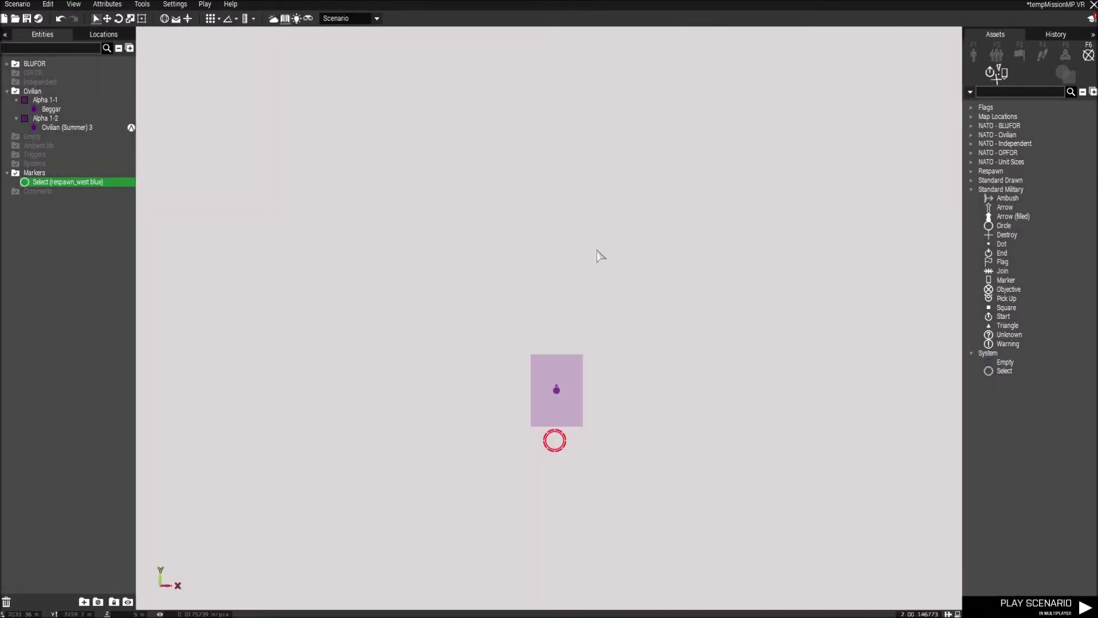
{"action": "scroll", "coordinate": [605, 367], "scroll_direction": "up", "scroll_amount": 3}
{"action": "scroll", "coordinate": [605, 367], "scroll_direction": "down", "scroll_amount": 5}
{"action": "right_click_drag", "start_coordinate": [605, 212], "coordinate": [593, 427]}
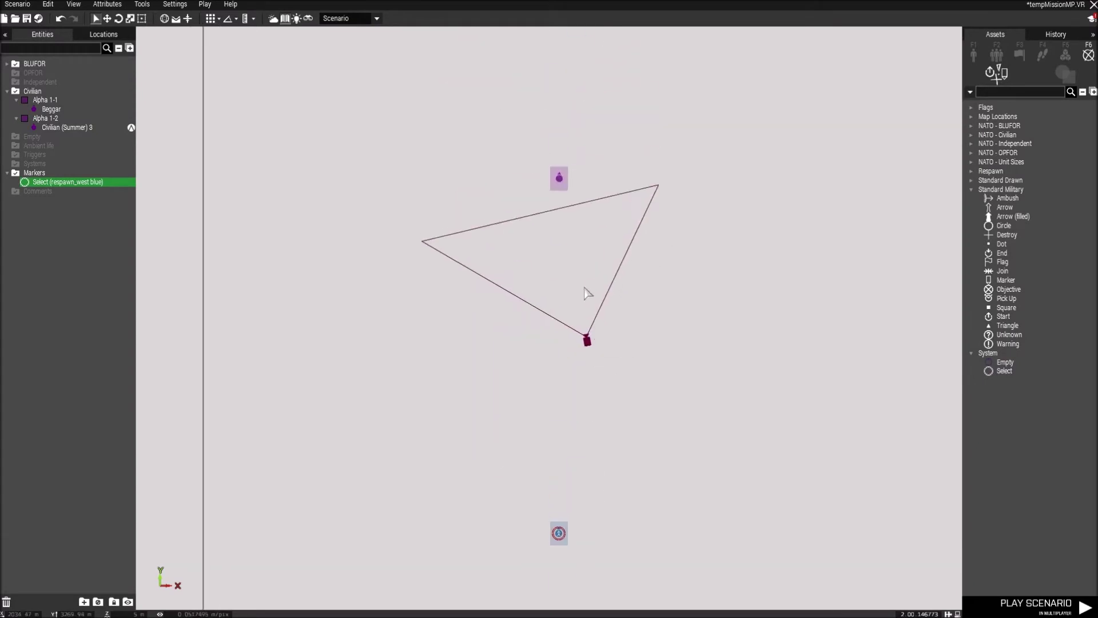
{"action": "right_click_drag", "start_coordinate": [572, 180], "coordinate": [570, 278]}
{"action": "scroll", "coordinate": [573, 283], "scroll_direction": "up", "scroll_amount": 3}
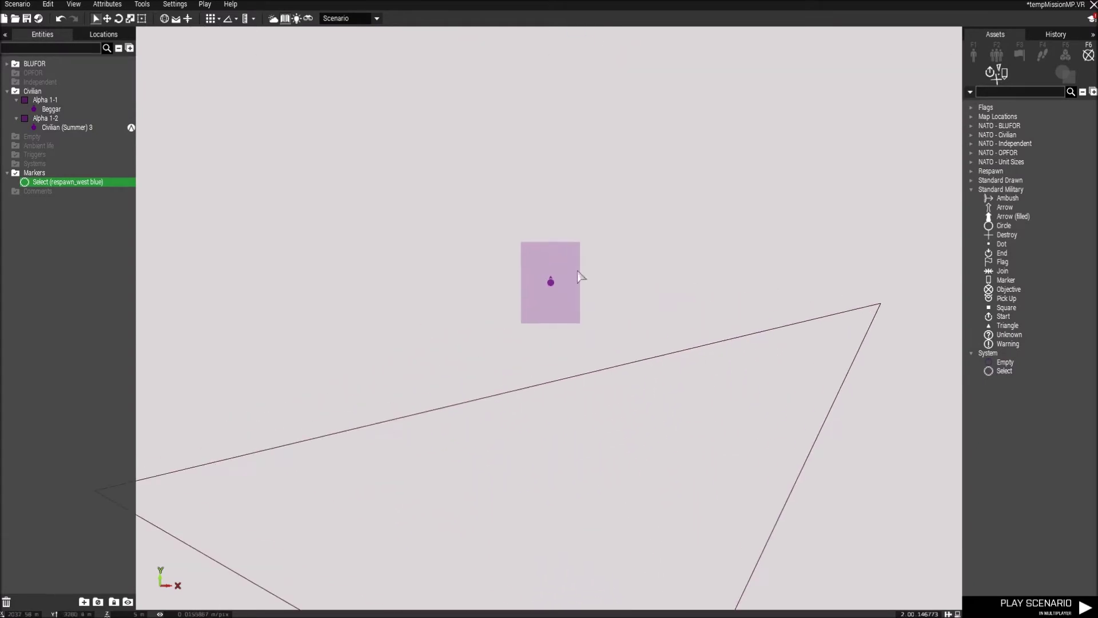
{"action": "left_click", "coordinate": [1004, 371]}
{"action": "double_click", "coordinate": [540, 235]}
Step: Set the northern marker's variable name to "respawn_west Orange"
{"action": "double_click", "coordinate": [543, 165]}
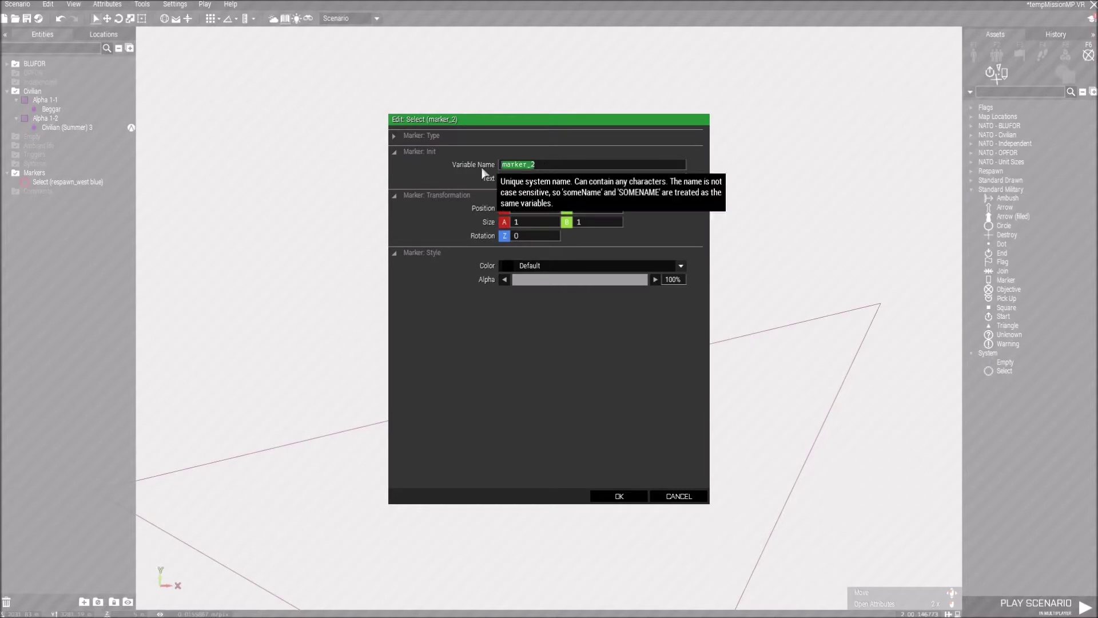
{"action": "type", "text": "respa"}
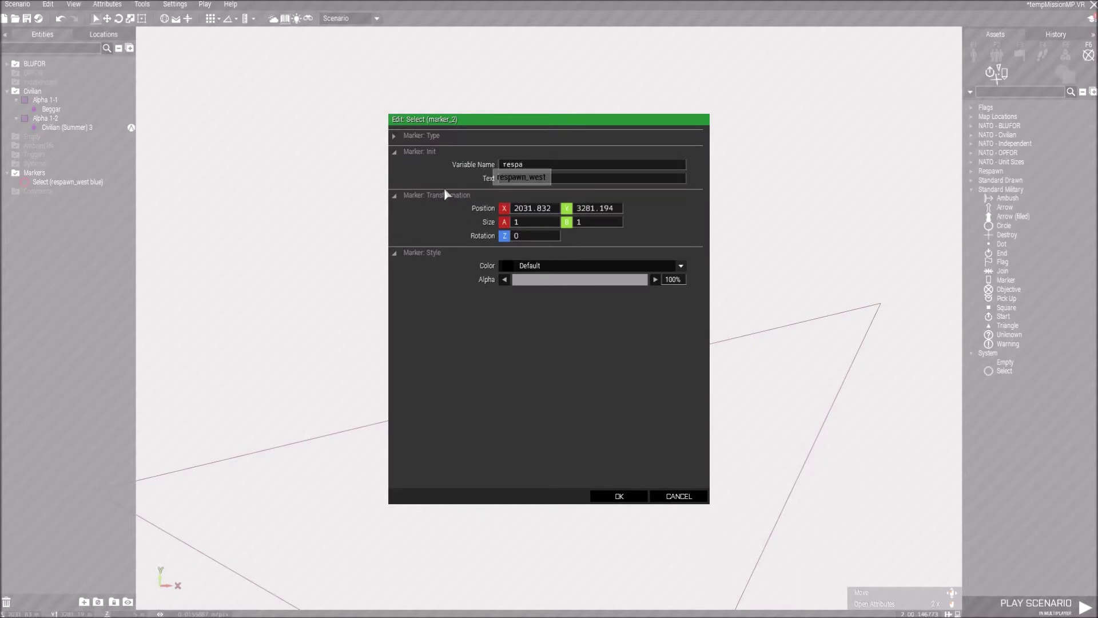
{"action": "type", "text": "wn_wes"}
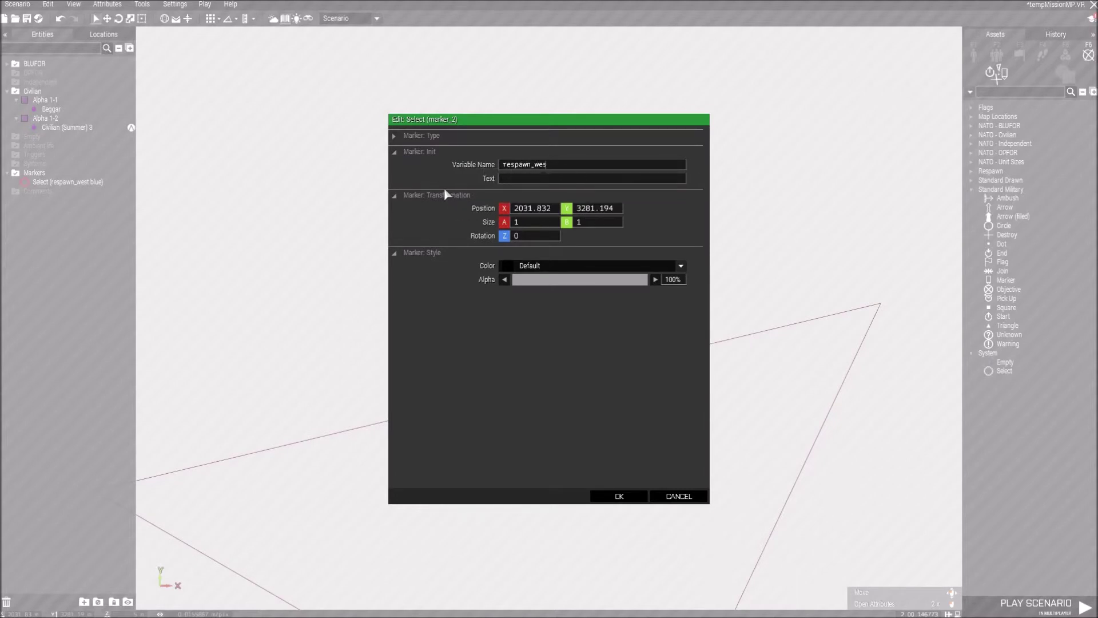
{"action": "type", "text": "t Orange"}
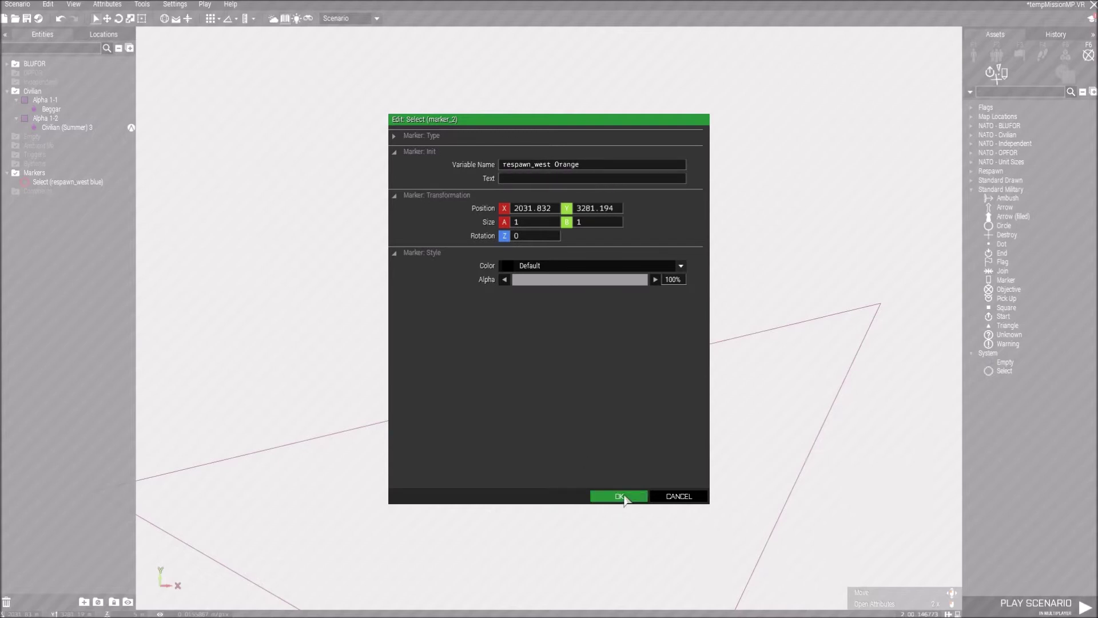
{"action": "left_click", "coordinate": [620, 496]}
Step: Enable the Select respawn loadout and Select respawn position rulesets in the multiplayer attributes, and set the respawn delay to 8 seconds
{"action": "scroll", "coordinate": [562, 427], "scroll_direction": "down", "scroll_amount": 5}
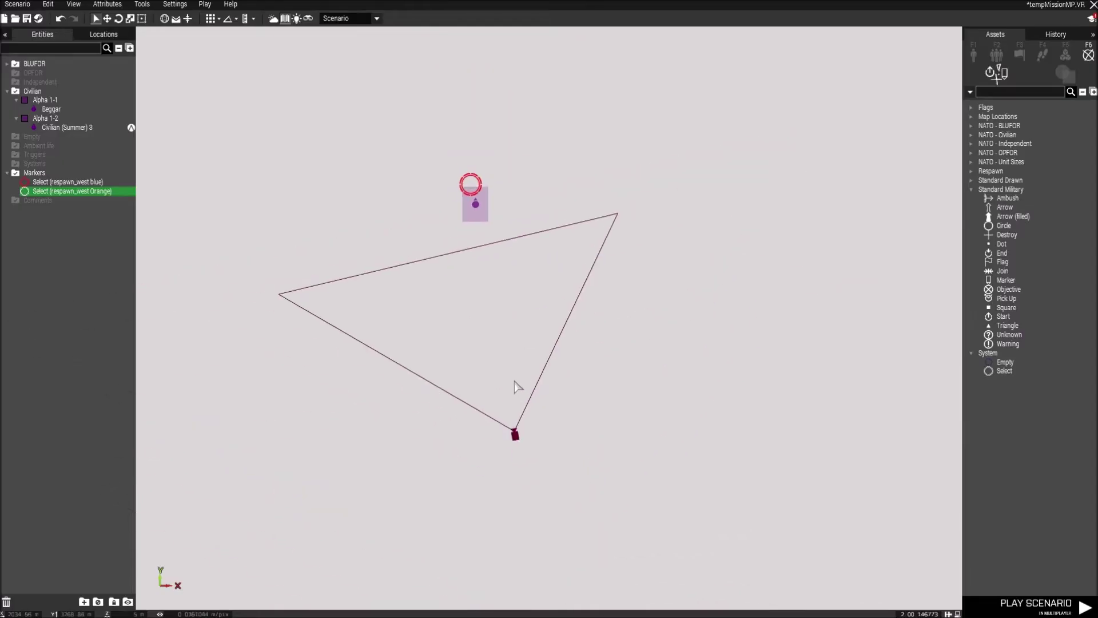
{"action": "right_click_drag", "start_coordinate": [529, 445], "coordinate": [516, 293]}
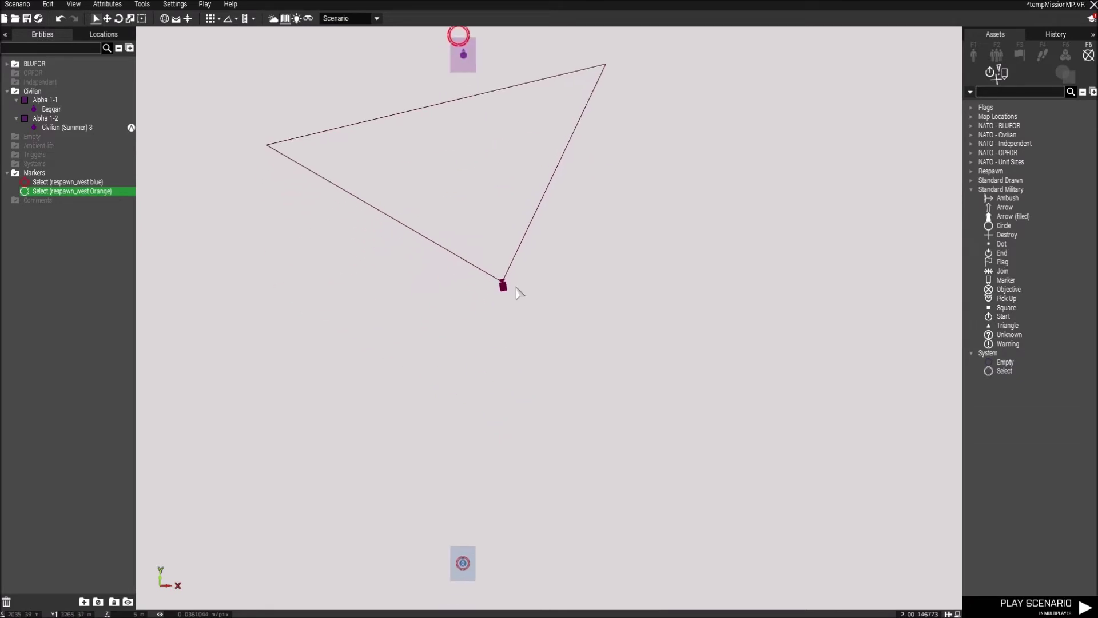
{"action": "scroll", "coordinate": [516, 294], "scroll_direction": "down", "scroll_amount": 2}
{"action": "scroll", "coordinate": [526, 375], "scroll_direction": "down", "scroll_amount": 3}
{"action": "right_click_drag", "start_coordinate": [499, 347], "coordinate": [480, 270]}
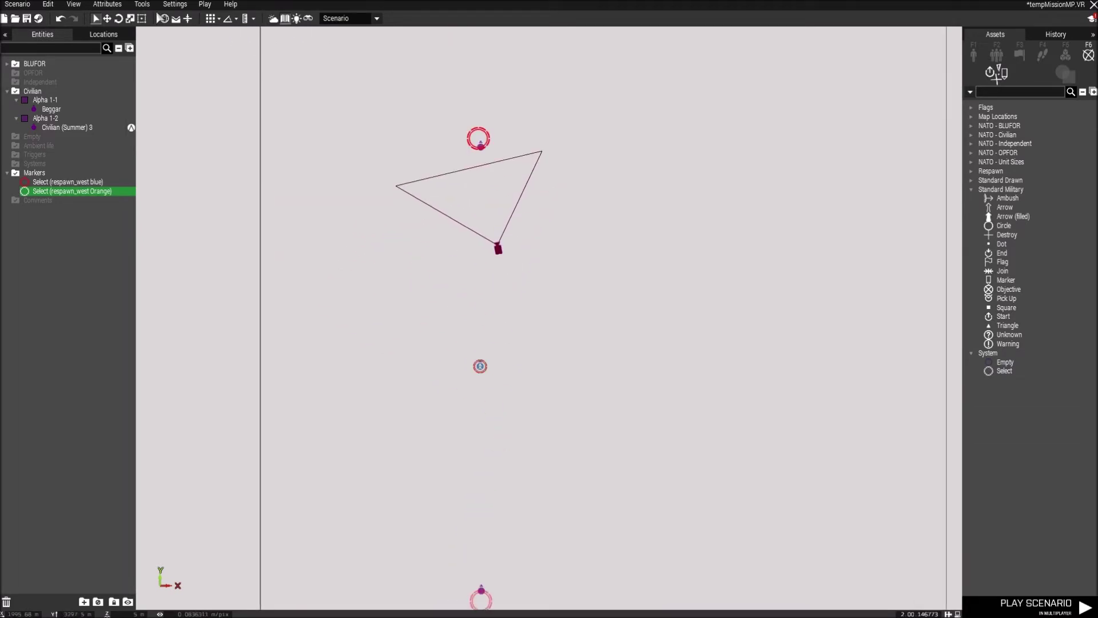
{"action": "left_click", "coordinate": [107, 4]}
{"action": "left_click", "coordinate": [121, 45]}
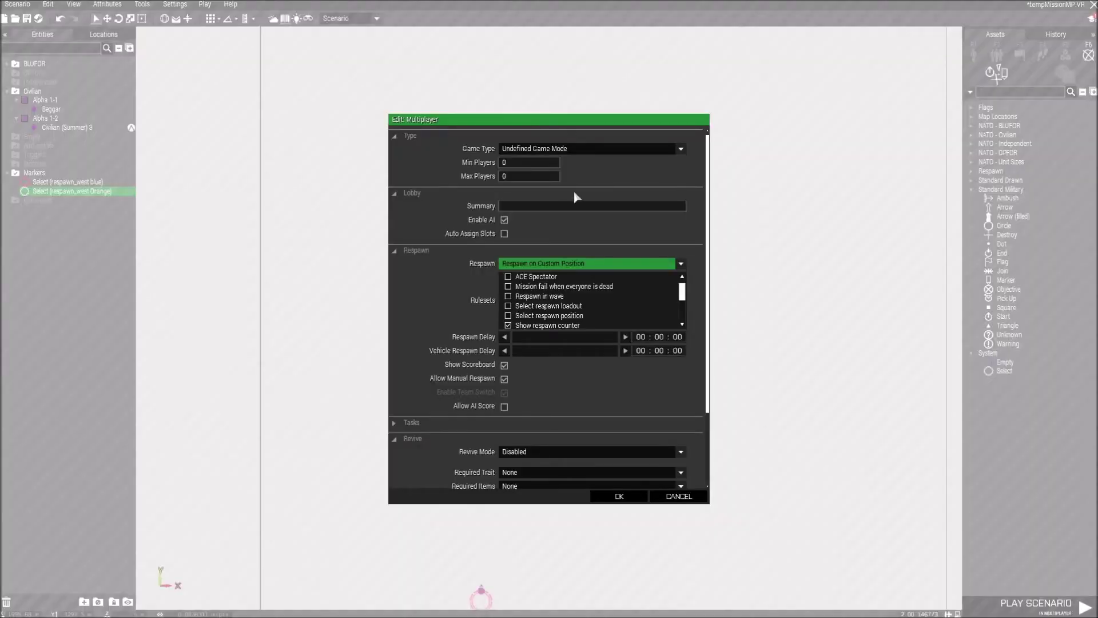
{"action": "scroll", "coordinate": [587, 289], "scroll_direction": "down", "scroll_amount": 2}
{"action": "scroll", "coordinate": [589, 288], "scroll_direction": "up", "scroll_amount": 2}
{"action": "left_click", "coordinate": [509, 317]}
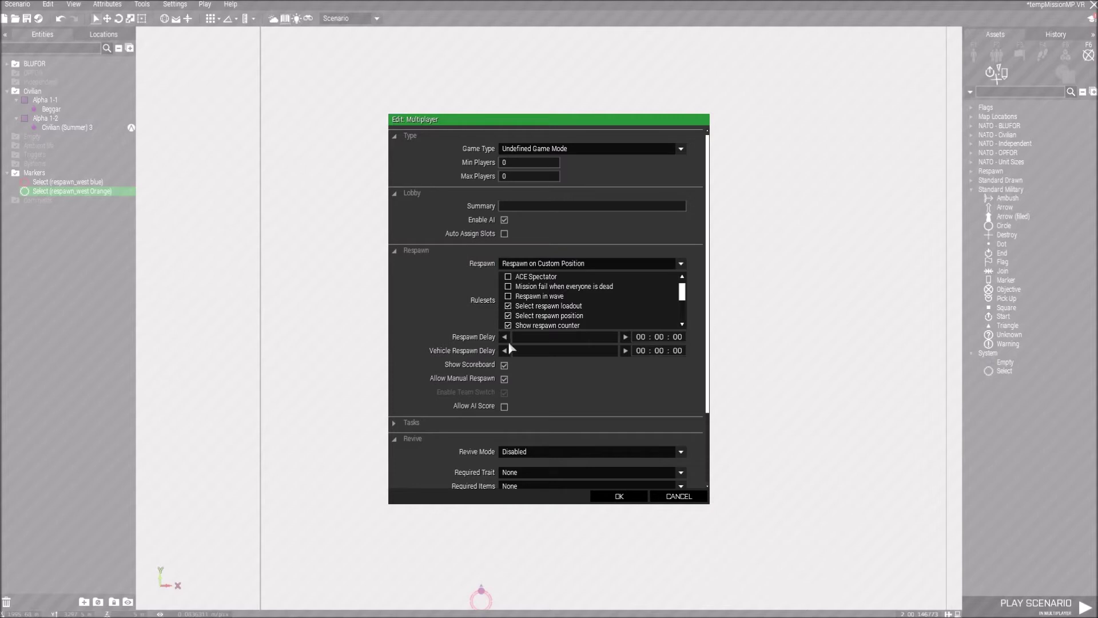
{"action": "left_click", "coordinate": [517, 338]}
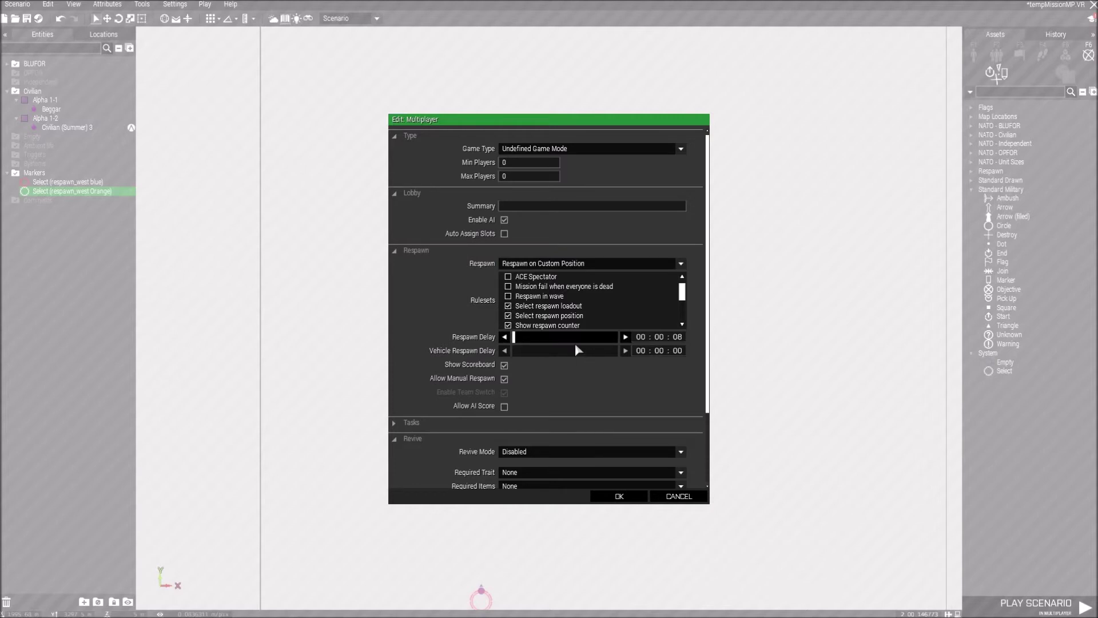
{"action": "left_click", "coordinate": [601, 498]}
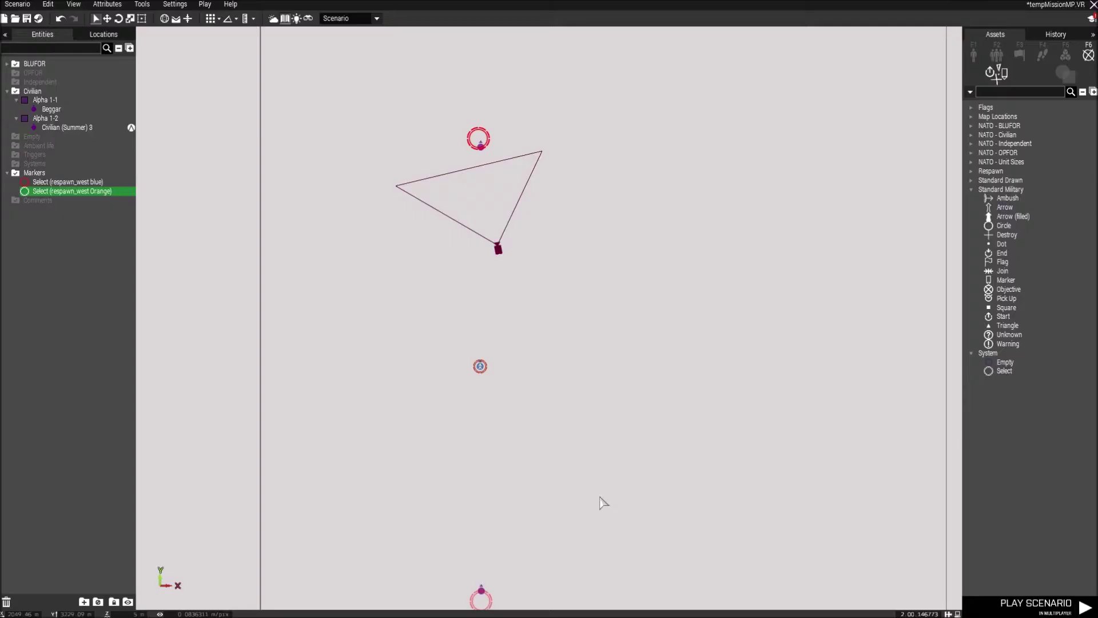
Step: Play the scenario in multiplayer and start the mission with the AA Operator role
{"action": "scroll", "coordinate": [579, 495], "scroll_direction": "down", "scroll_amount": 3}
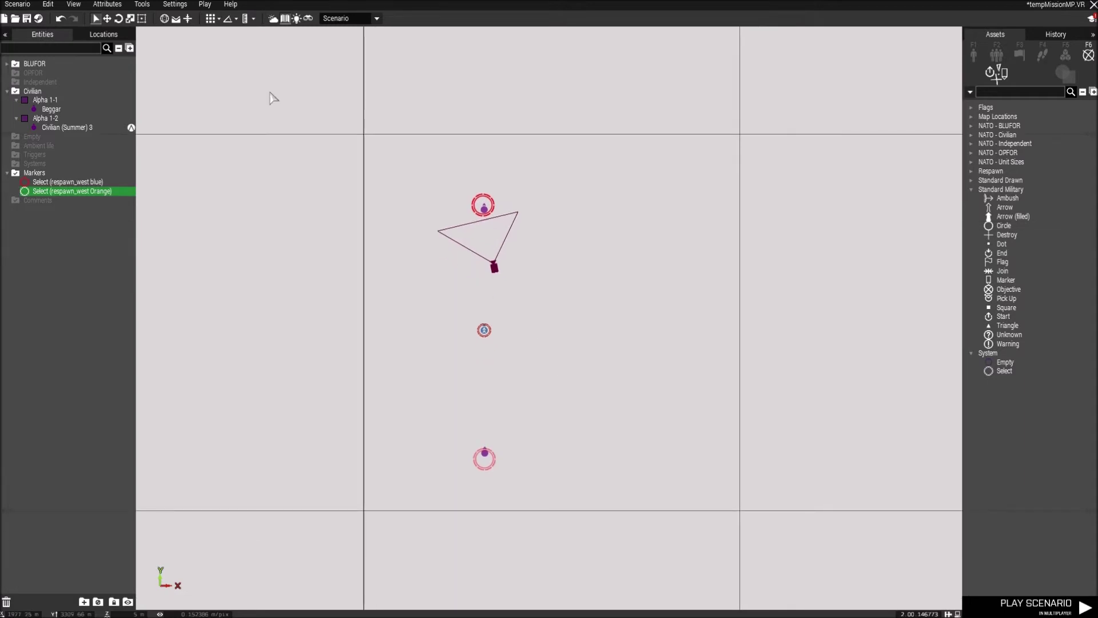
{"action": "left_click", "coordinate": [205, 5]}
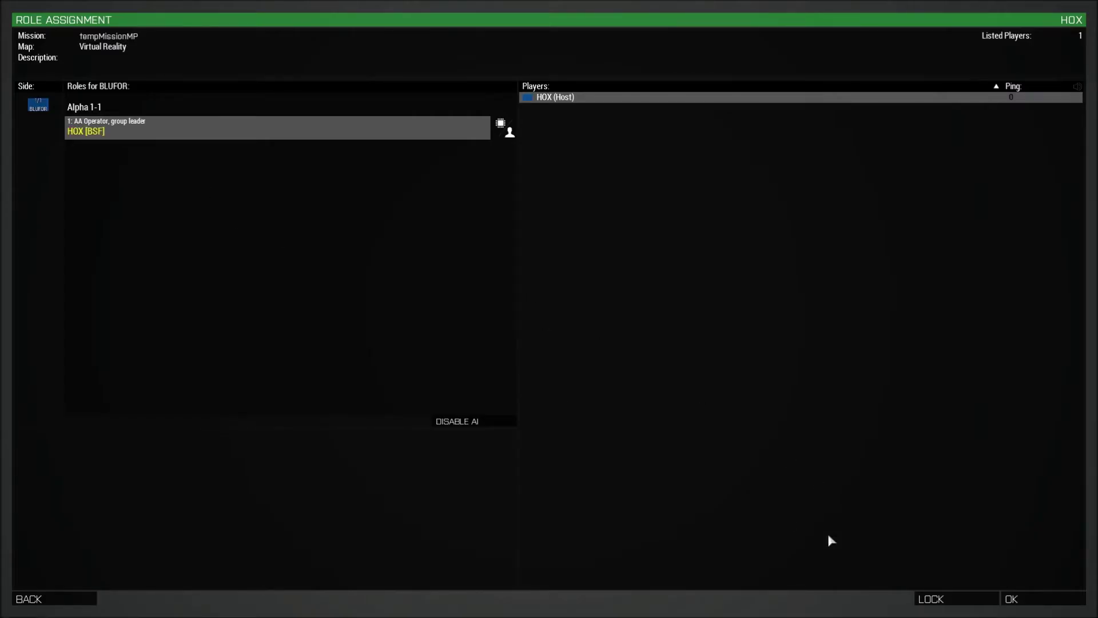
{"action": "left_click", "coordinate": [1022, 601]}
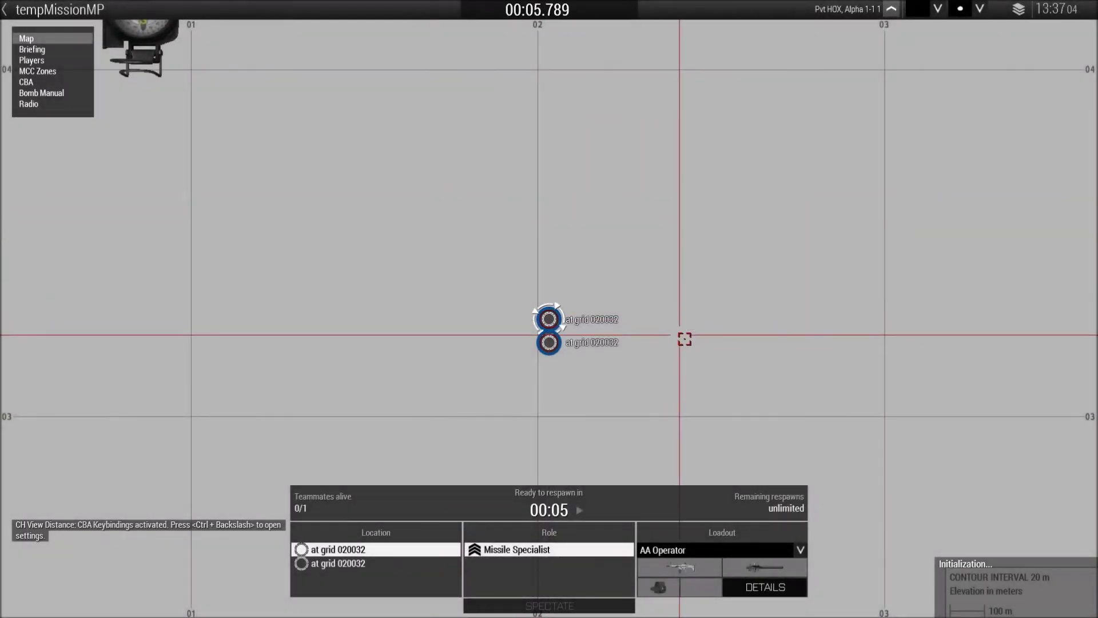
Step: Switch between the two respawn positions on the mission map, then respawn the player at the southern one
{"action": "right_click_drag", "start_coordinate": [688, 332], "coordinate": [667, 255]}
{"action": "scroll", "coordinate": [567, 263], "scroll_direction": "up", "scroll_amount": 3}
{"action": "scroll", "coordinate": [498, 237], "scroll_direction": "up", "scroll_amount": 3}
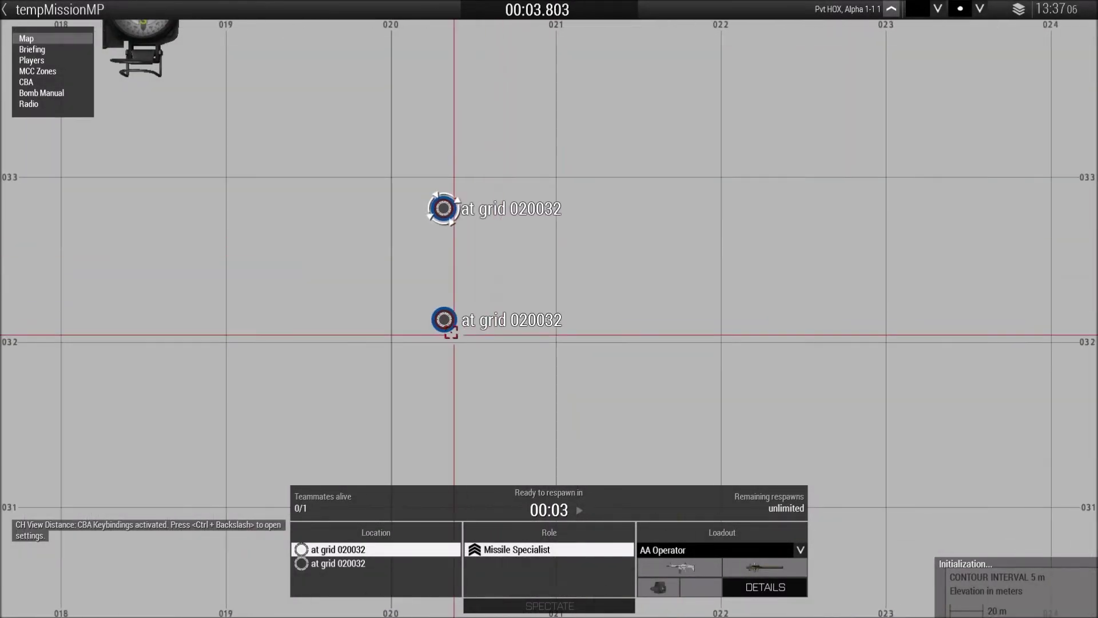
{"action": "left_click", "coordinate": [445, 320]}
{"action": "left_click", "coordinate": [444, 210]}
{"action": "left_click", "coordinate": [443, 319]}
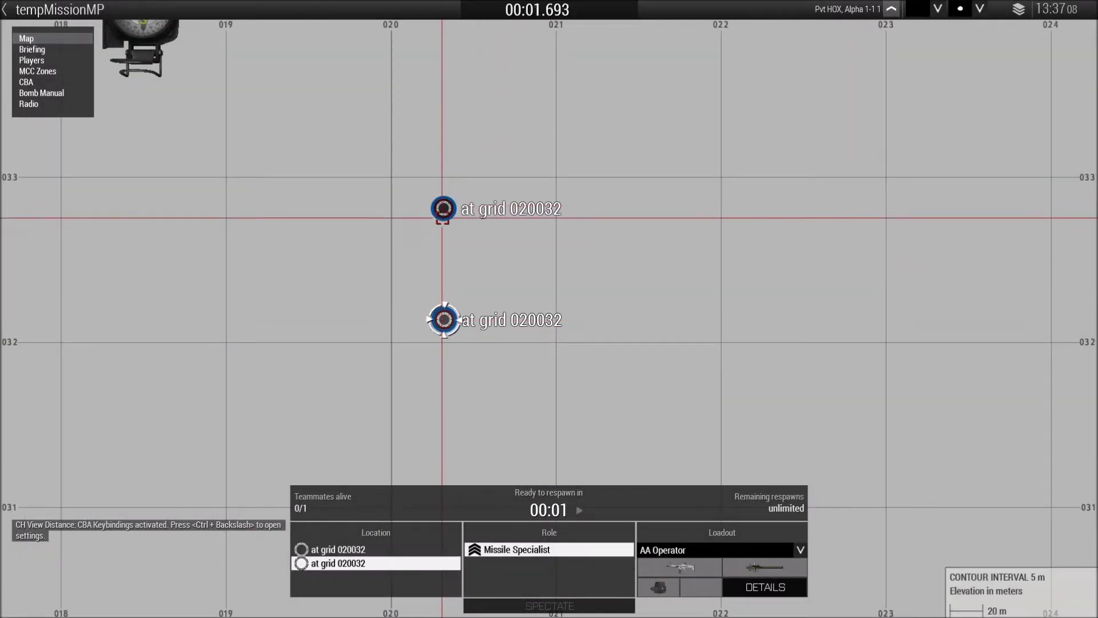
{"action": "left_click", "coordinate": [443, 209]}
{"action": "left_click", "coordinate": [444, 320]}
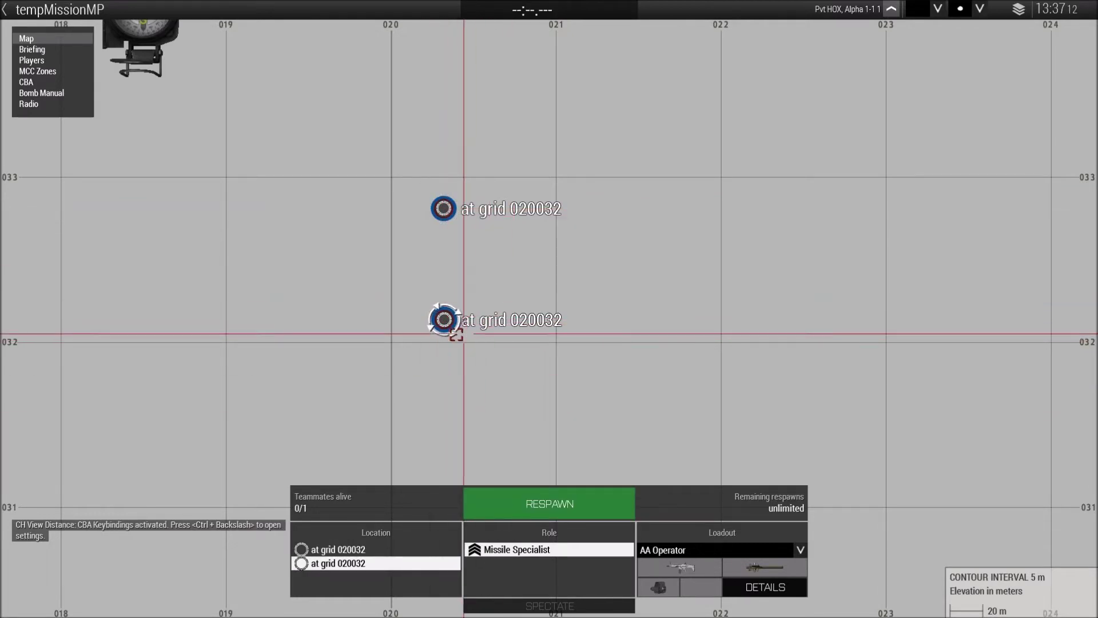
{"action": "right_click_drag", "start_coordinate": [451, 308], "coordinate": [506, 359]}
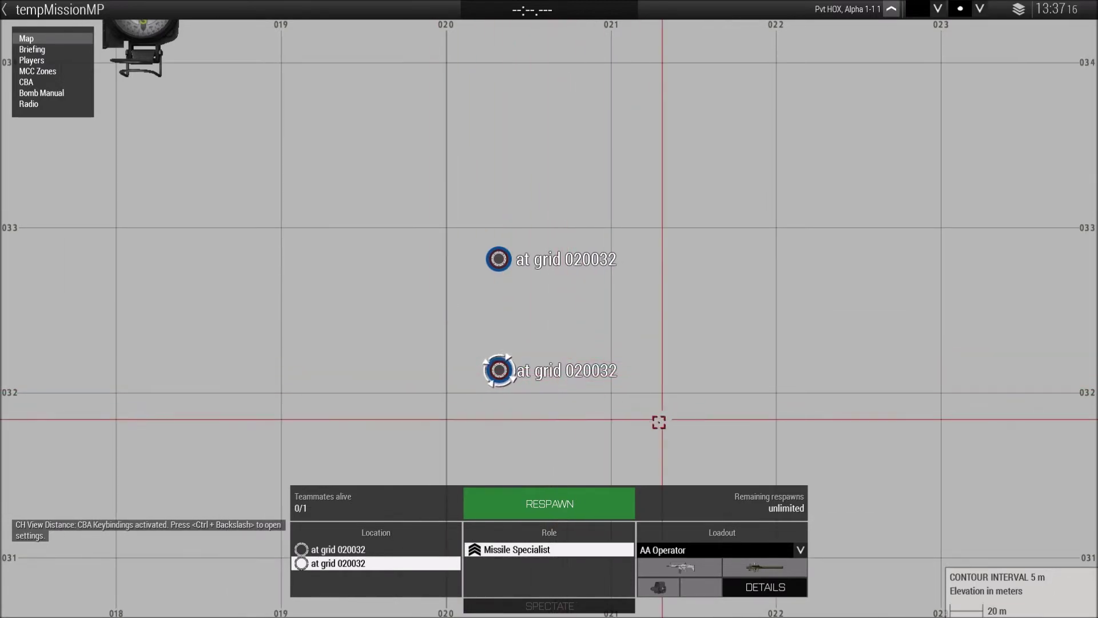
{"action": "left_click", "coordinate": [530, 503]}
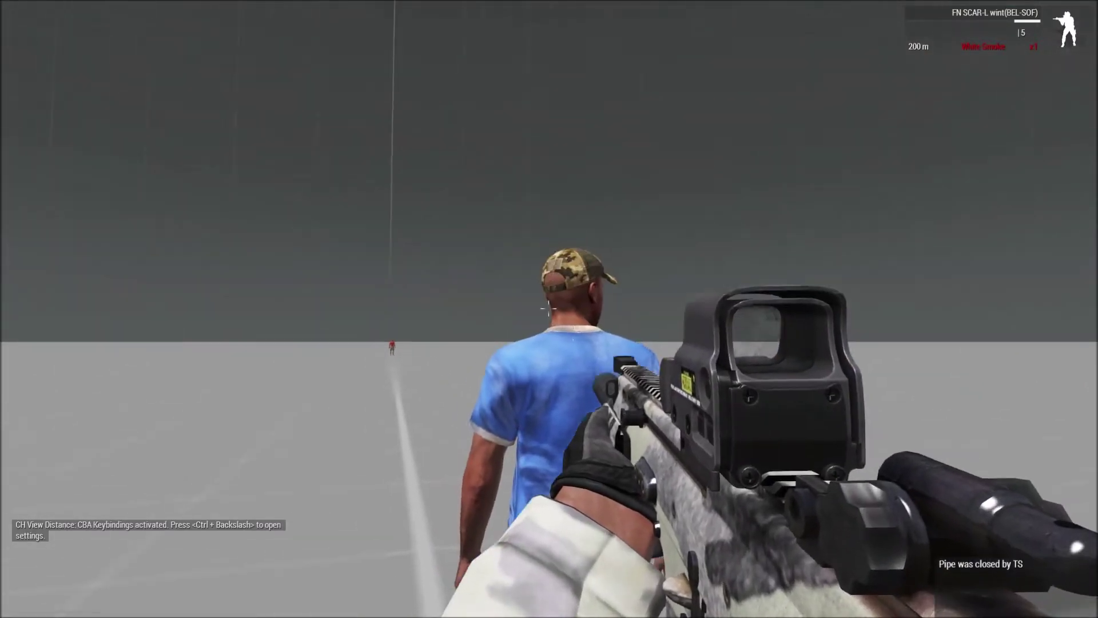
{"action": "left_click", "coordinate": [548, 309]}
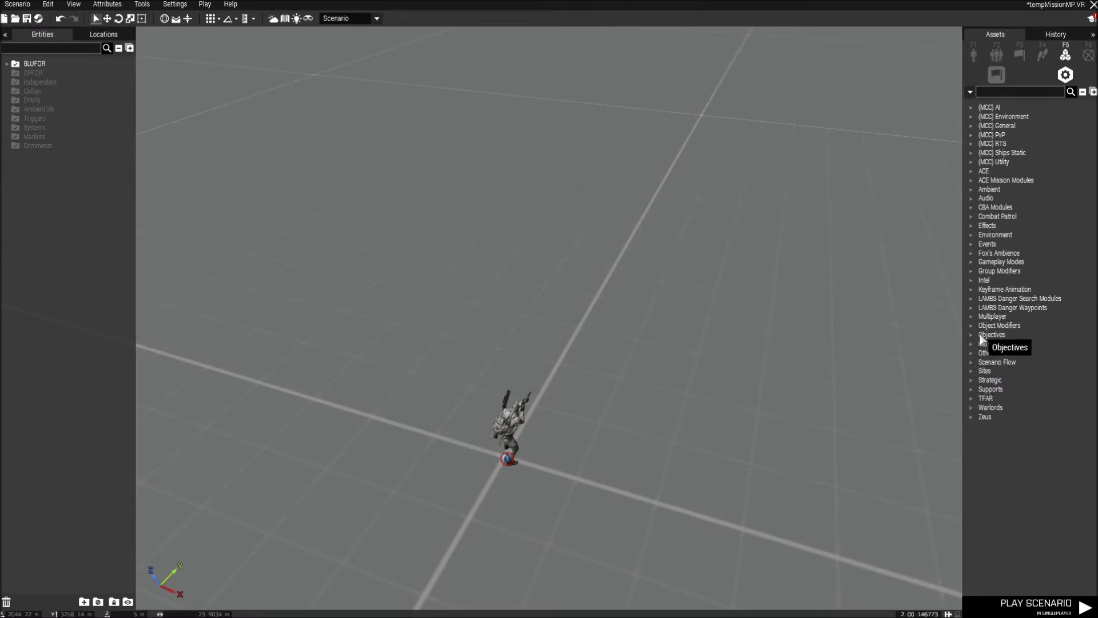
Step: Place a multiplayer Vehicle Respawn module on the grid line near the soldier, with delay 2 and deserted distance 5
{"action": "left_click", "coordinate": [975, 319]}
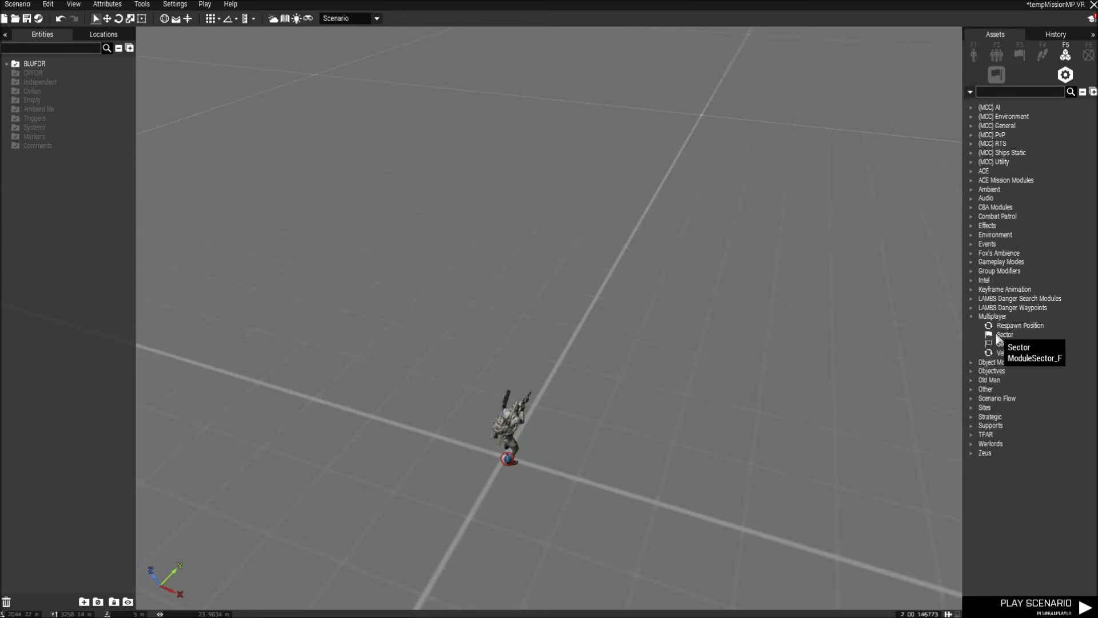
{"action": "left_click", "coordinate": [1011, 355]}
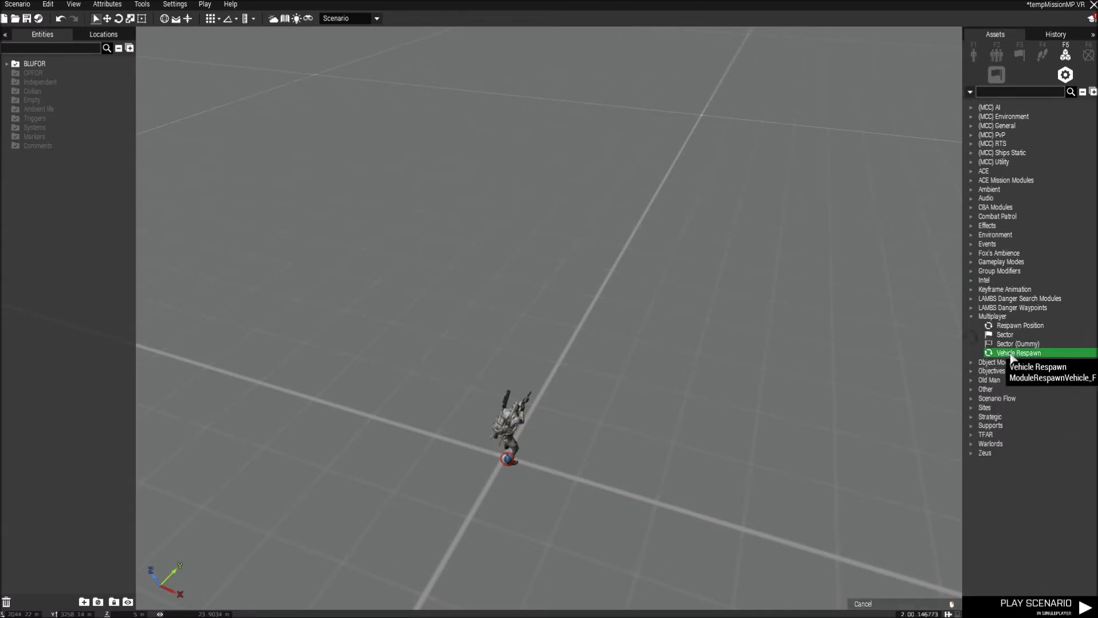
{"action": "left_click", "coordinate": [606, 282]}
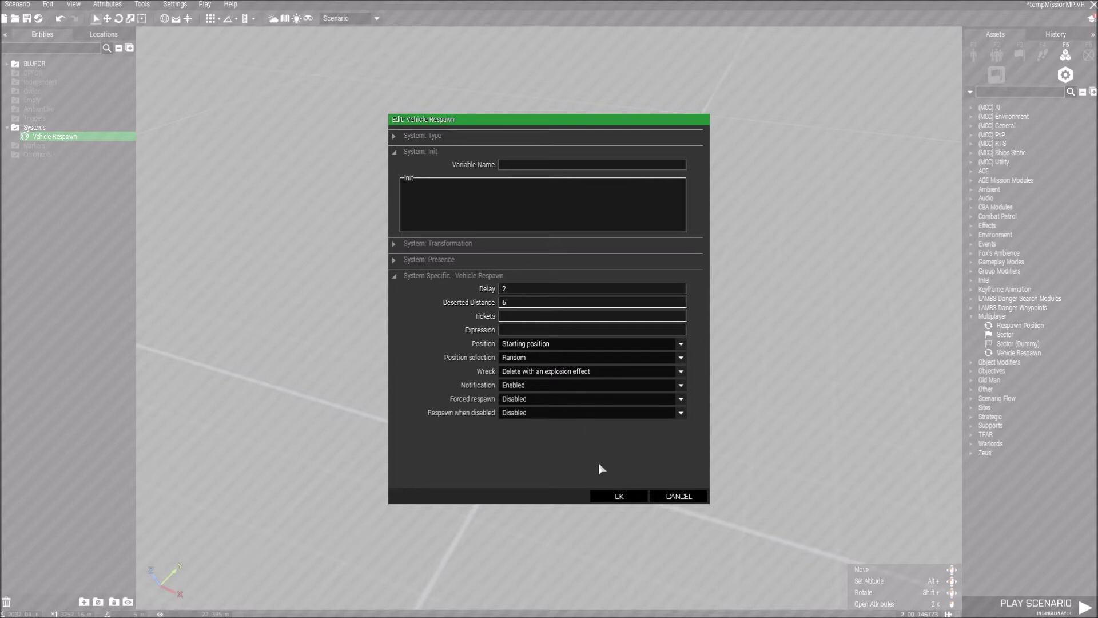
{"action": "left_click", "coordinate": [617, 495]}
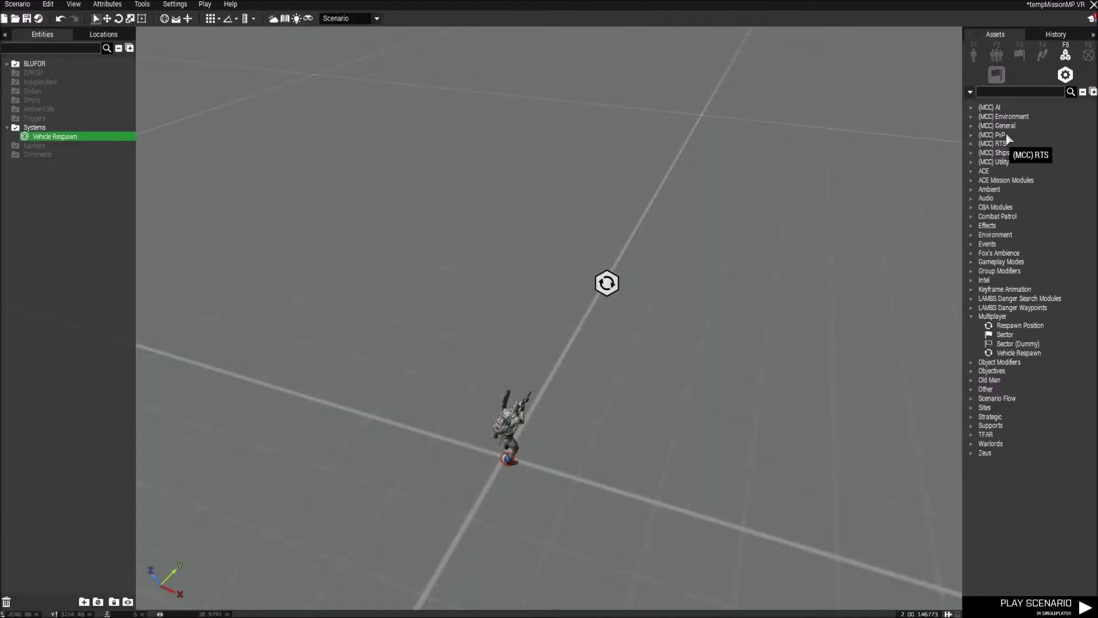
Step: Place a BLUFOR NATO HEMTT Ammo truck beside the Vehicle Respawn module
{"action": "left_click", "coordinate": [973, 52]}
{"action": "left_click", "coordinate": [975, 78]}
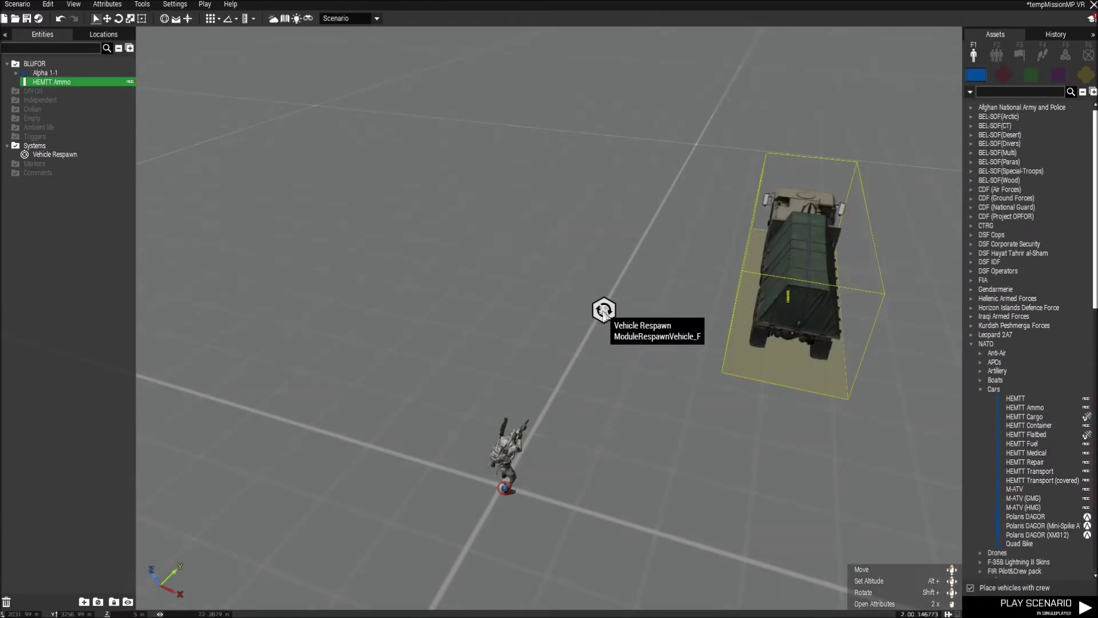
Step: Synchronize the Vehicle Respawn module with the HEMTT Ammo truck
{"action": "right_click", "coordinate": [603, 312]}
{"action": "left_click", "coordinate": [754, 314]}
{"action": "left_click", "coordinate": [784, 306]}
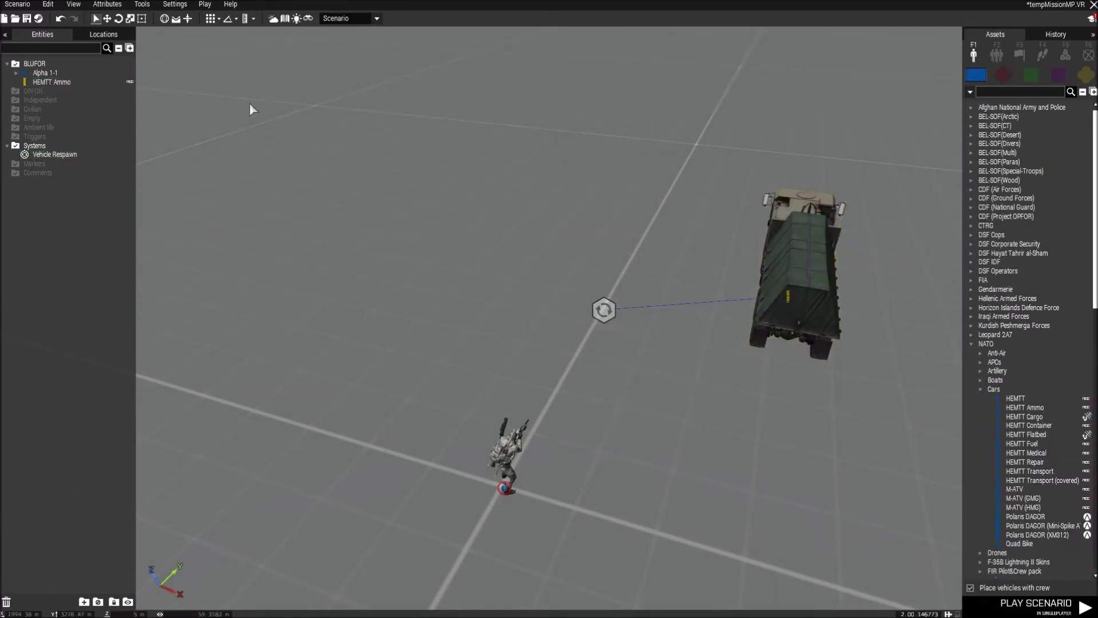
Step: Play the scenario and get into the HEMTT Ammo truck as driver
{"action": "left_click", "coordinate": [205, 4]}
{"action": "left_click", "coordinate": [240, 23]}
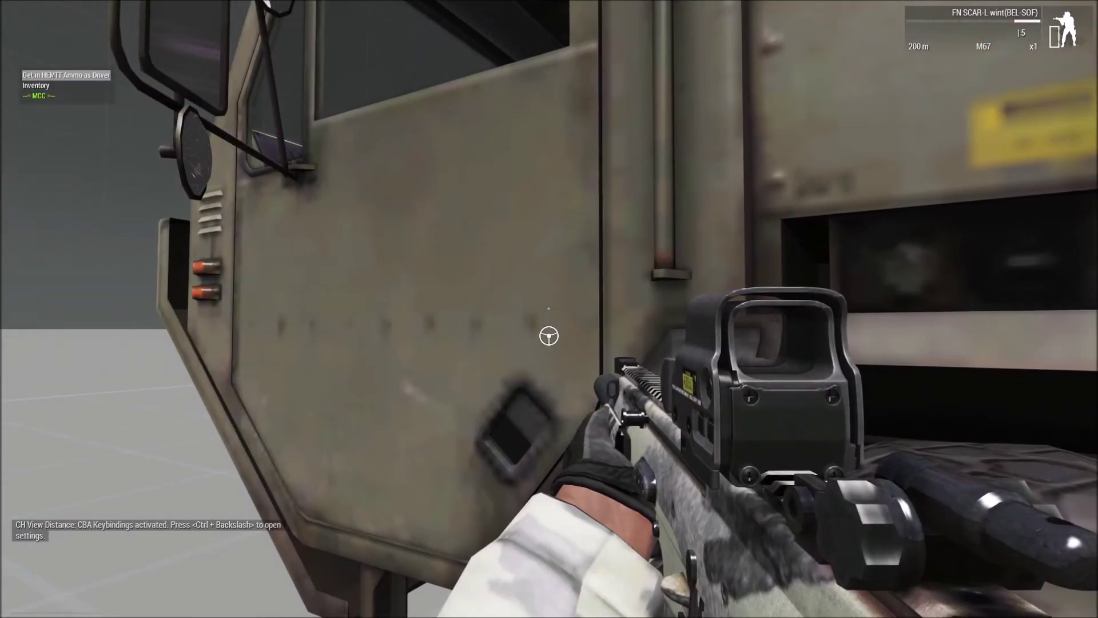
{"action": "key", "text": "space"}
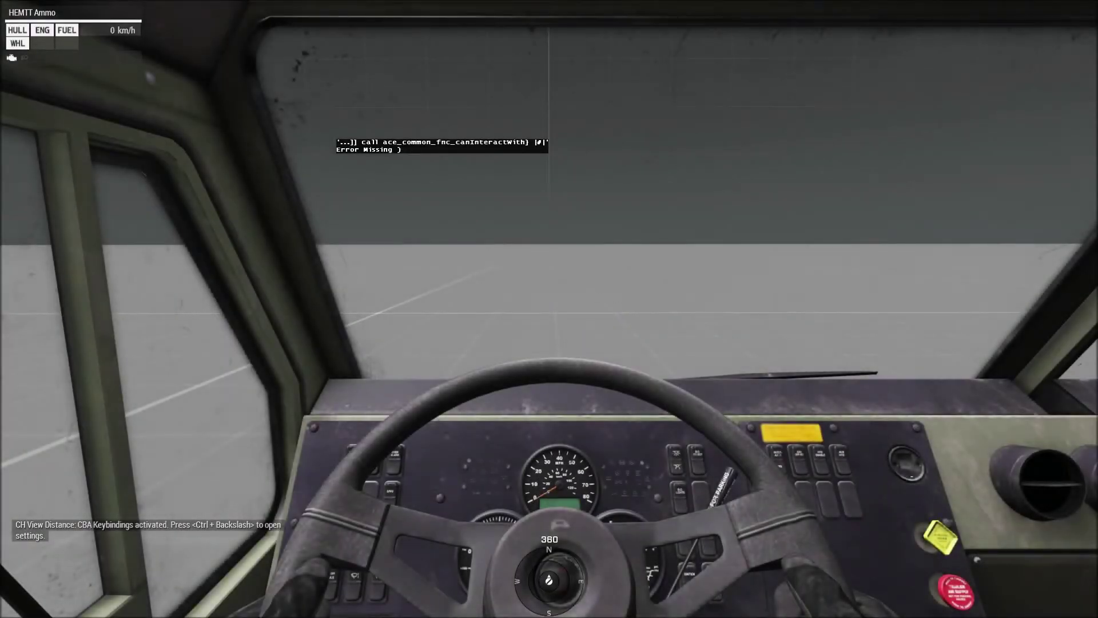
Step: Drive the HEMTT Ammo truck a short distance from its starting spot, stop, and get out
{"action": "key", "text": "w"}
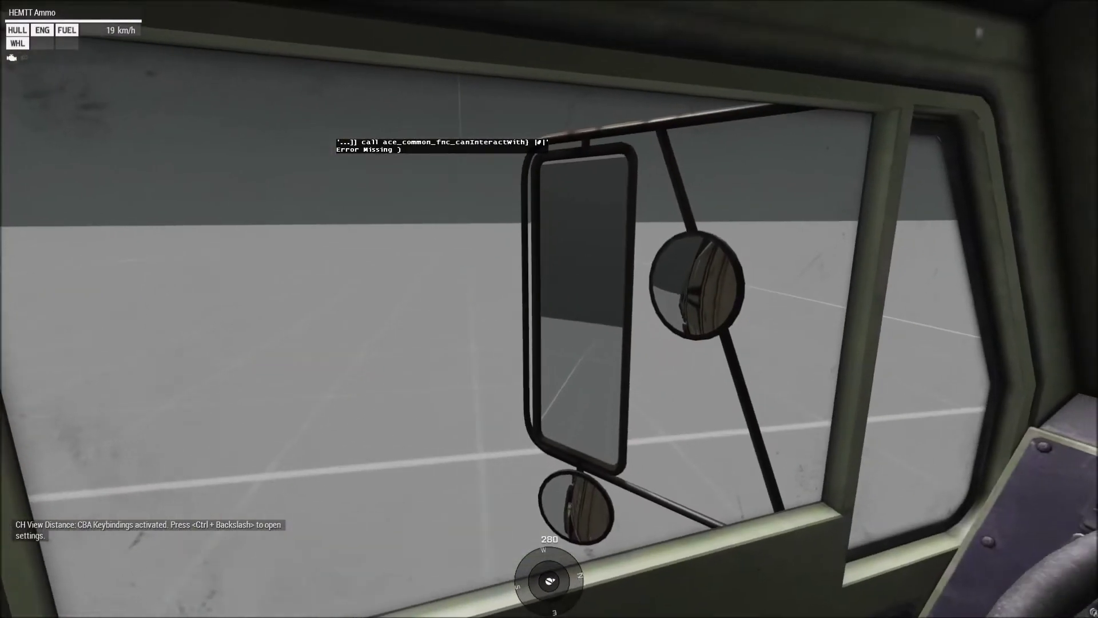
{"action": "key", "text": "a"}
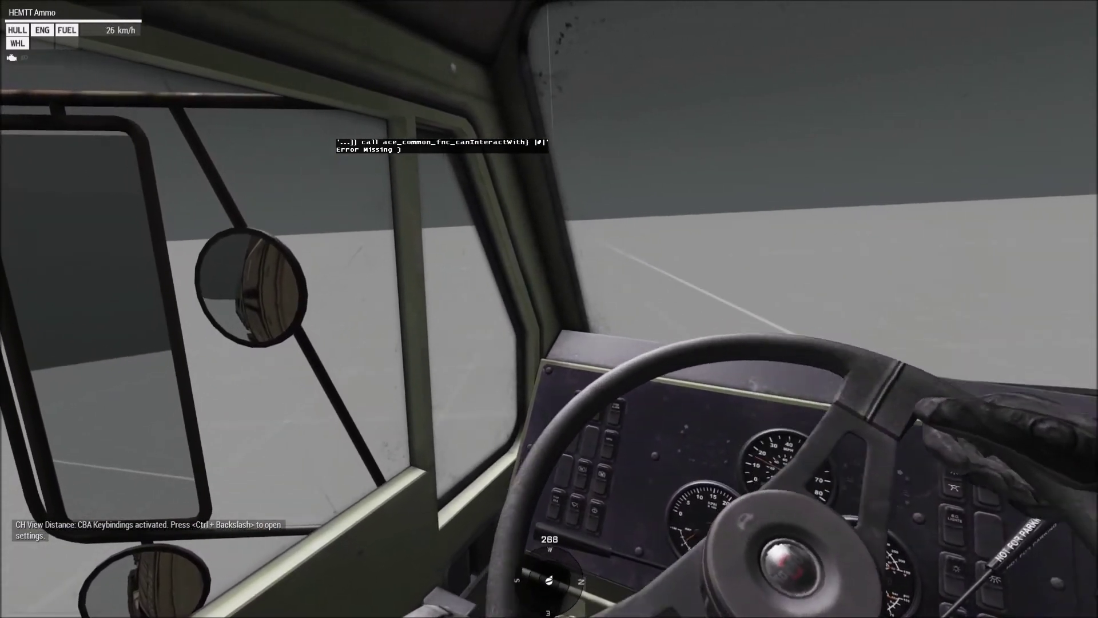
{"action": "key", "text": "s"}
{"action": "scroll", "coordinate": [549, 309], "scroll_direction": "down", "scroll_amount": 2}
{"action": "scroll", "coordinate": [549, 309], "scroll_direction": "up", "scroll_amount": 1}
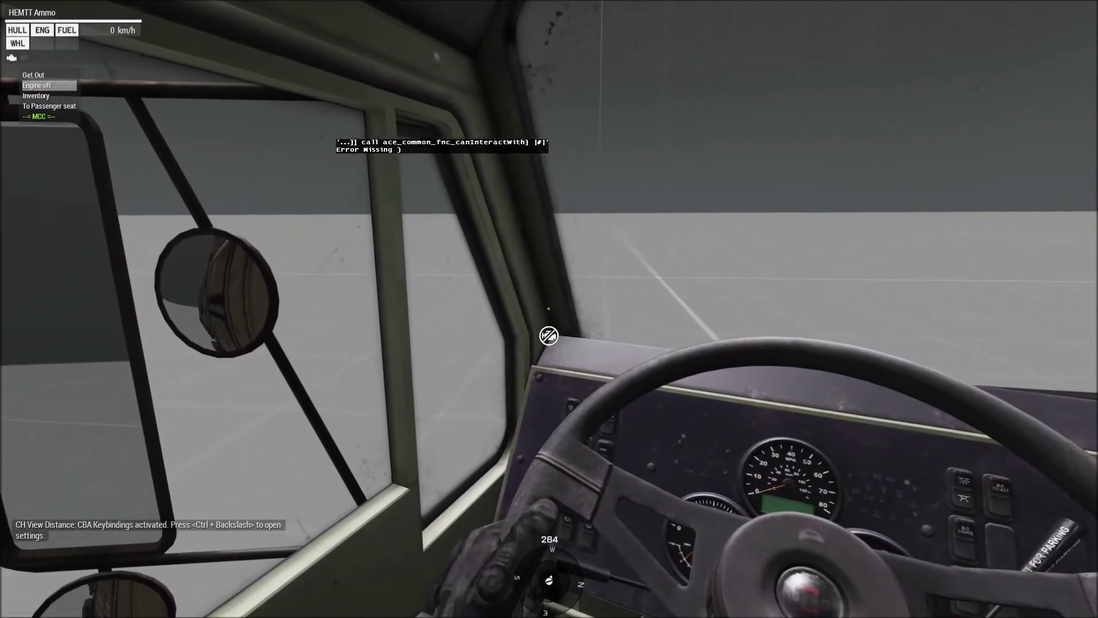
{"action": "scroll", "coordinate": [549, 308], "scroll_direction": "up", "scroll_amount": 1}
{"action": "middle_click", "coordinate": [549, 308]}
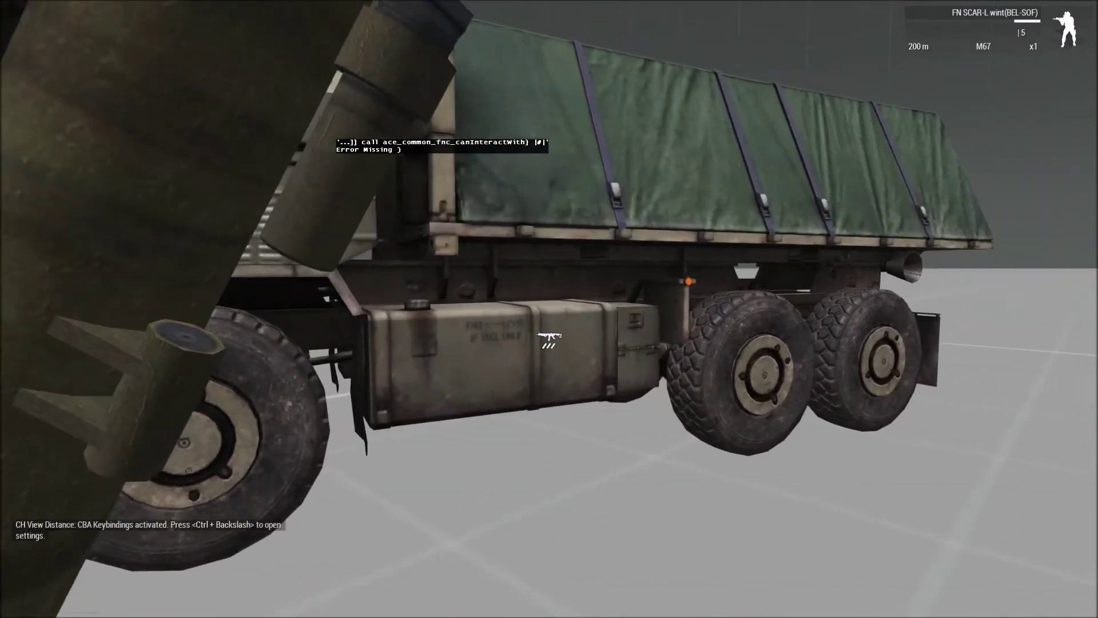
Step: Walk away from the abandoned truck and check that a replacement HEMTT Ammo respawns
{"action": "key", "text": "s"}
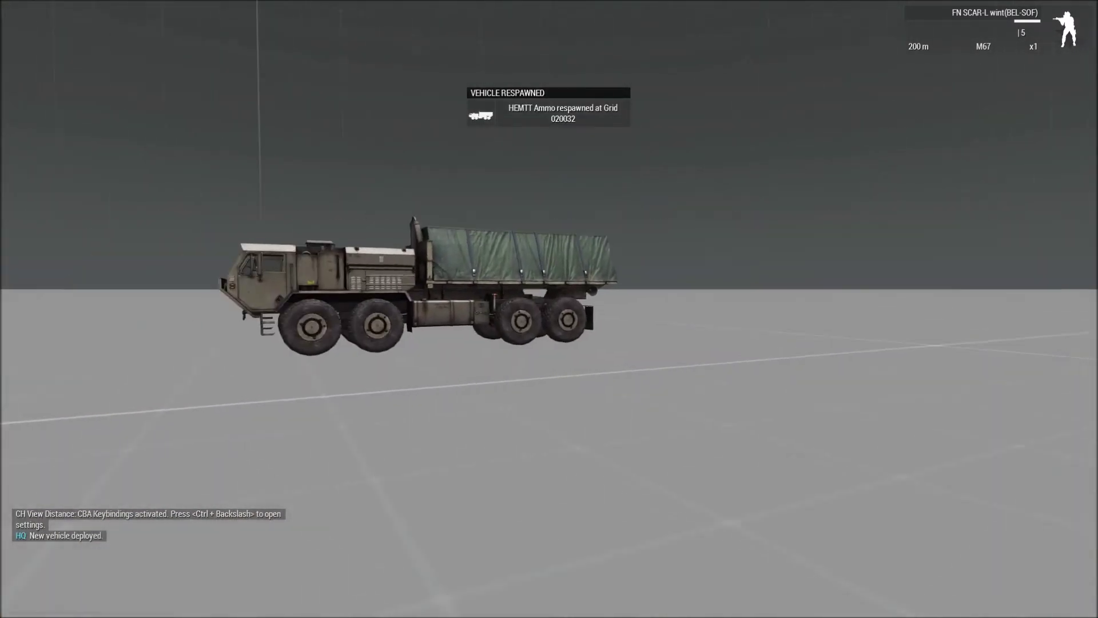
{"action": "key", "text": "w"}
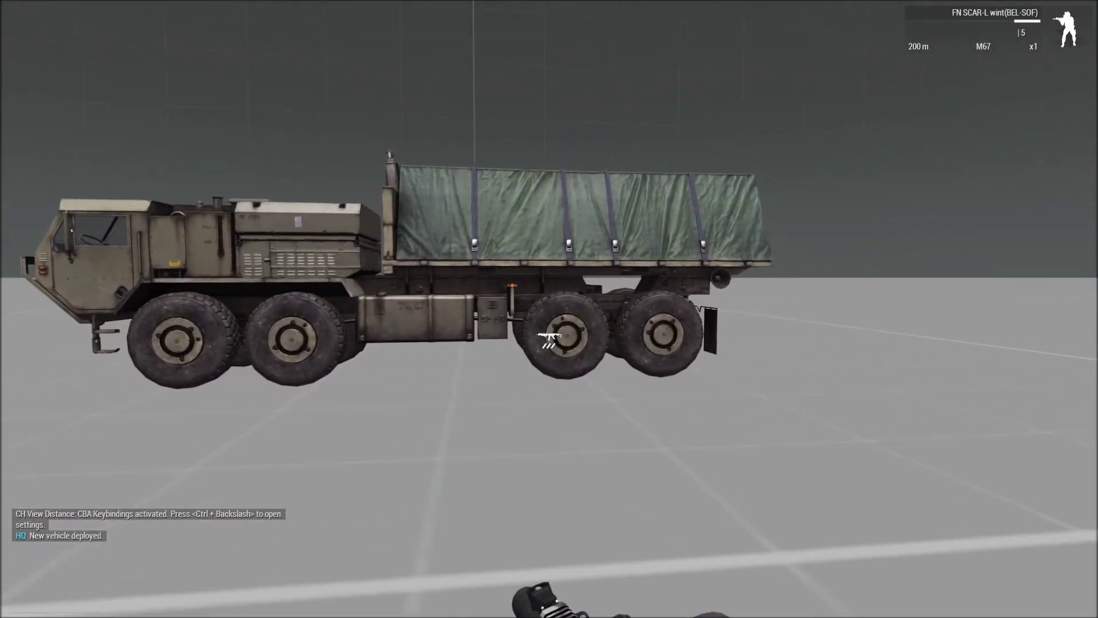
{"action": "key", "text": "w"}
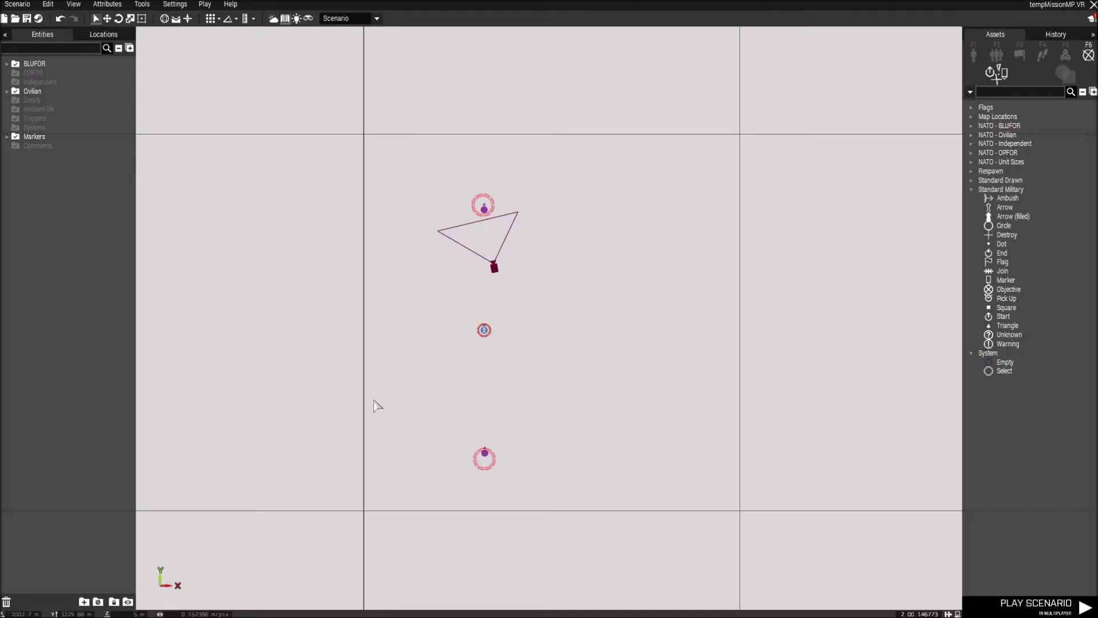
Step: Place a Supply Box [NATO] from the empty props on the grid line beside the soldier
{"action": "scroll", "coordinate": [374, 400], "scroll_direction": "up", "scroll_amount": 3}
{"action": "right_click_drag", "start_coordinate": [615, 324], "coordinate": [537, 334]}
{"action": "right_click_drag", "start_coordinate": [525, 296], "coordinate": [565, 336]}
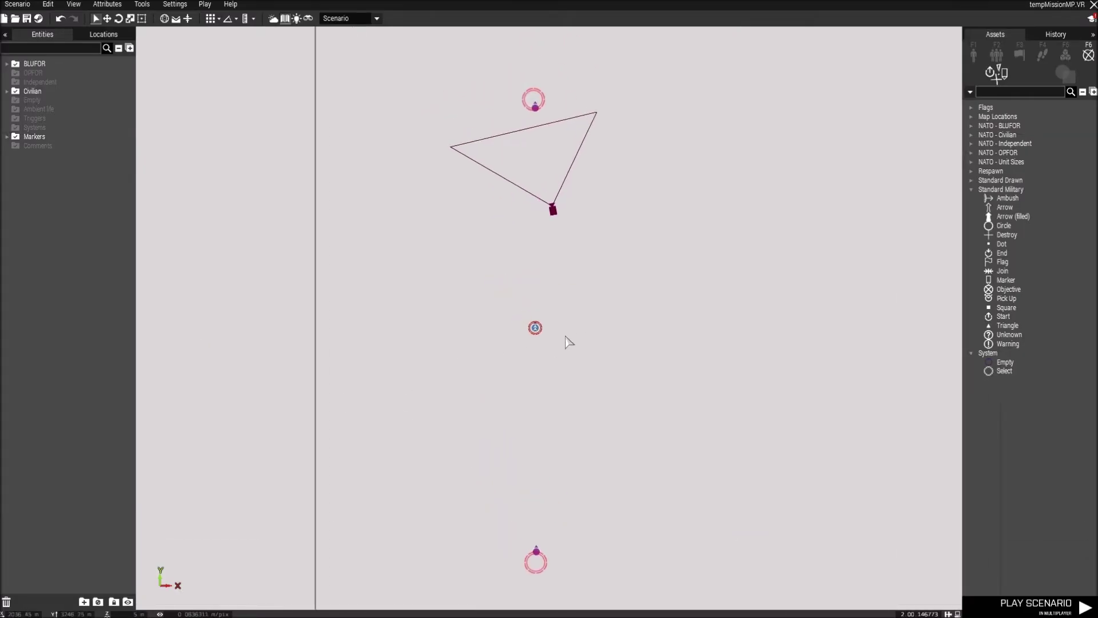
{"action": "scroll", "coordinate": [569, 337], "scroll_direction": "up", "scroll_amount": 3}
{"action": "key", "text": "m"}
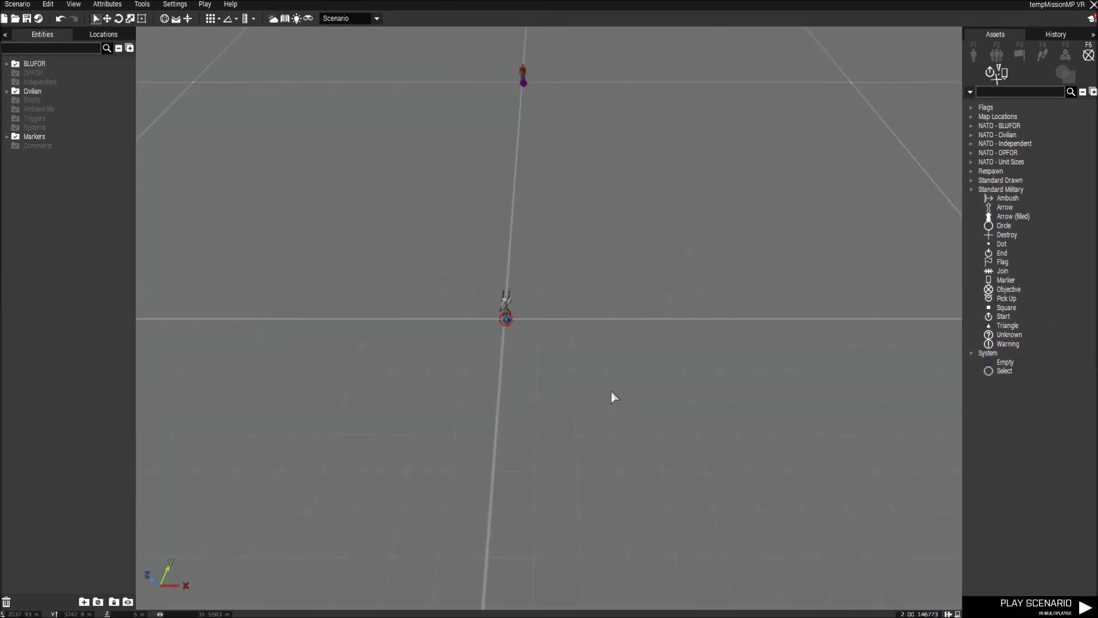
{"action": "right_click_drag", "start_coordinate": [610, 390], "coordinate": [486, 350]}
{"action": "key", "text": "d"}
{"action": "key", "text": "w"}
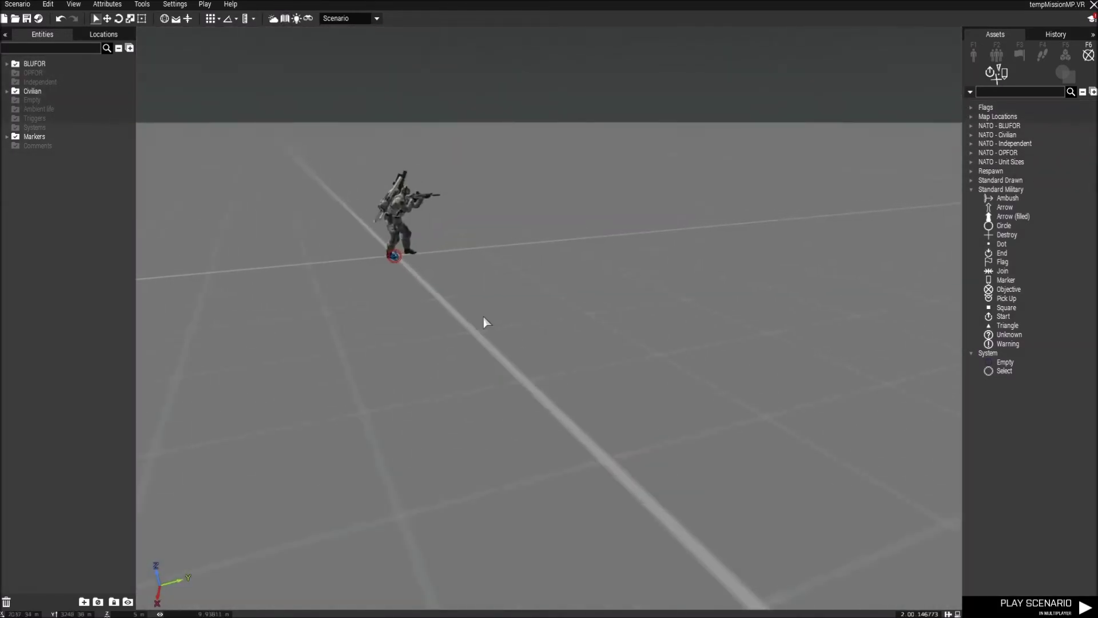
{"action": "key", "text": "a"}
{"action": "left_click", "coordinate": [976, 57]}
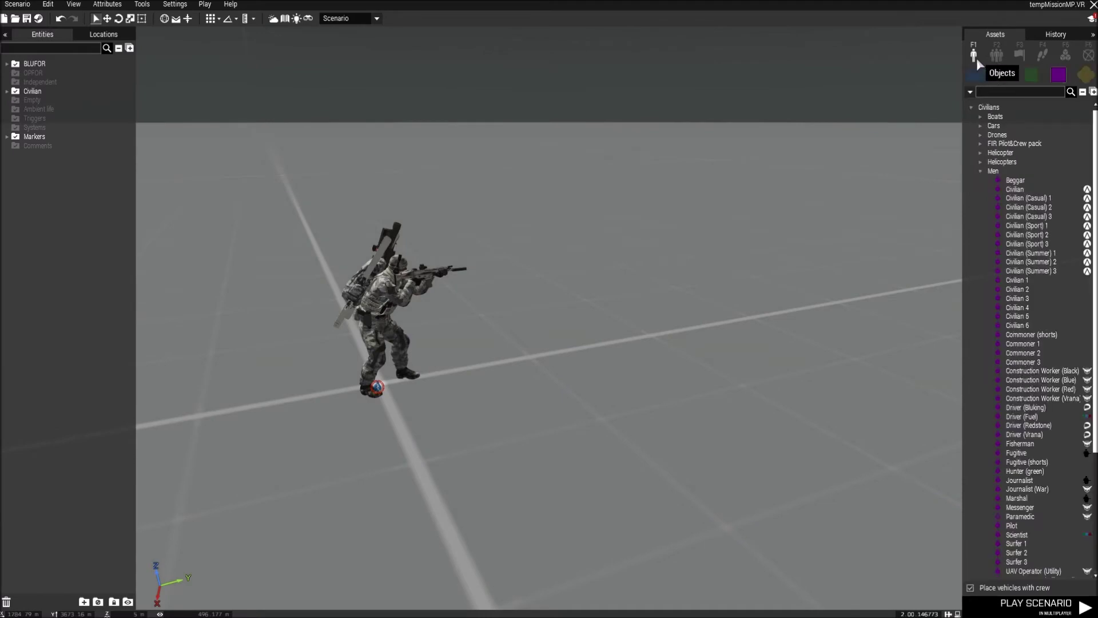
{"action": "key", "text": "d"}
{"action": "left_click", "coordinate": [1084, 76]}
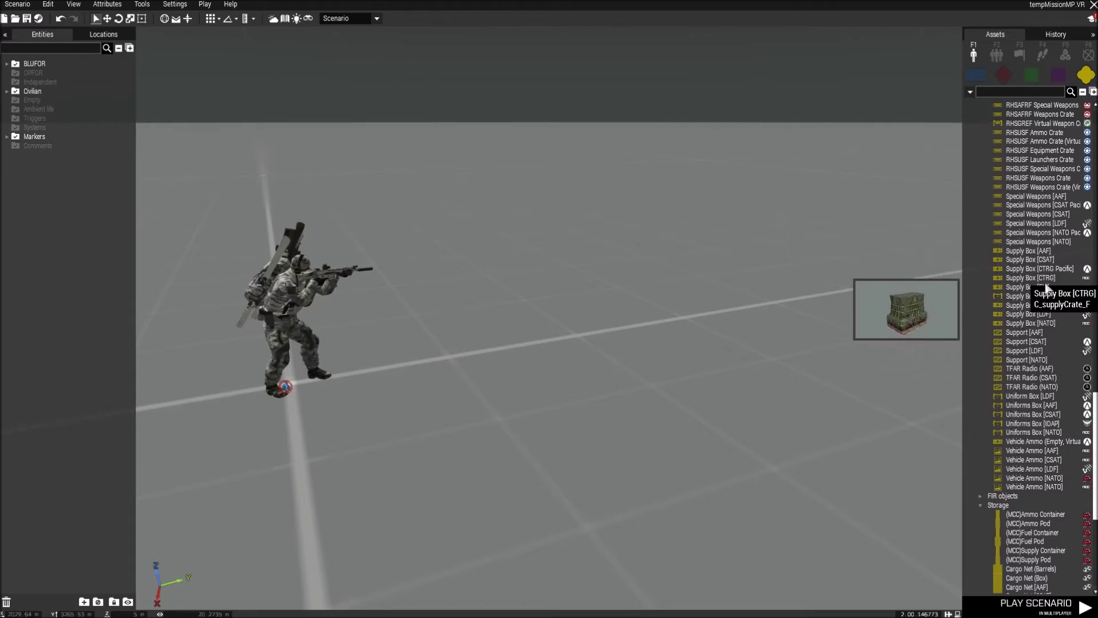
{"action": "key", "text": "d"}
{"action": "key", "text": "a"}
{"action": "left_click", "coordinate": [1024, 324]}
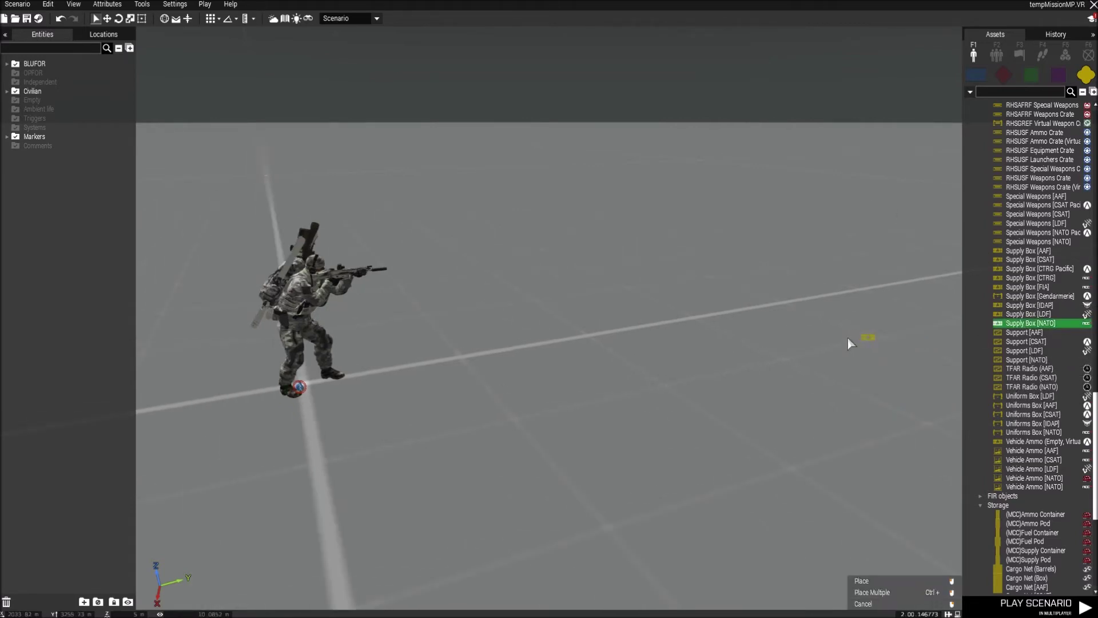
{"action": "key", "text": "d"}
{"action": "left_click", "coordinate": [642, 312]}
Step: Place a Supply Box [IDAP] next to the NATO supply box
{"action": "key", "text": "w"}
{"action": "key", "text": "d"}
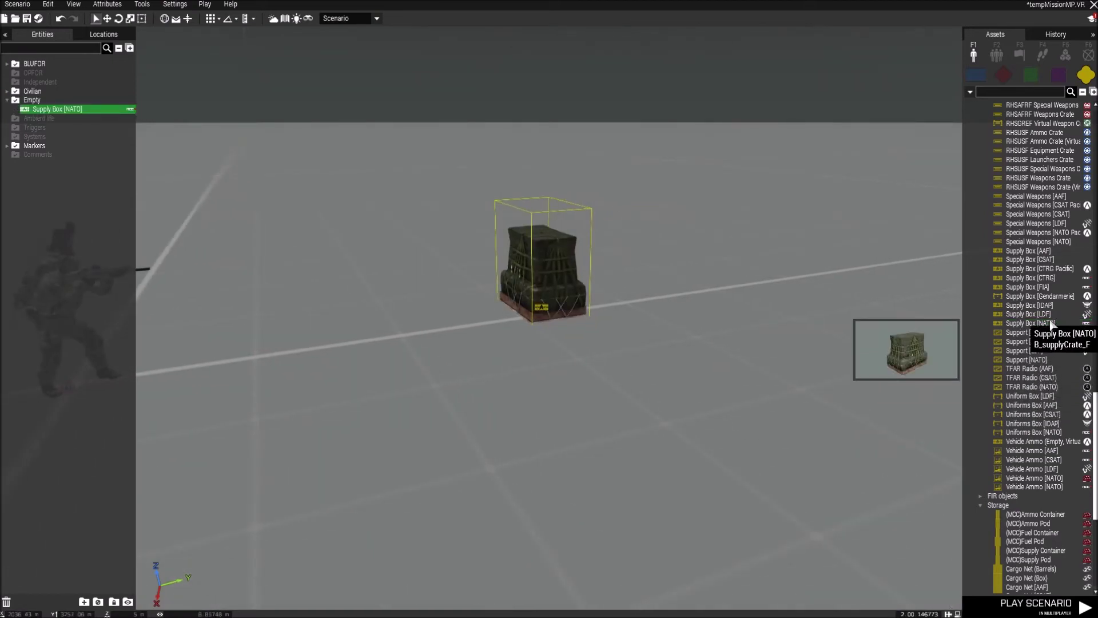
{"action": "left_click", "coordinate": [1036, 306]}
{"action": "key", "text": "s"}
{"action": "key", "text": "d"}
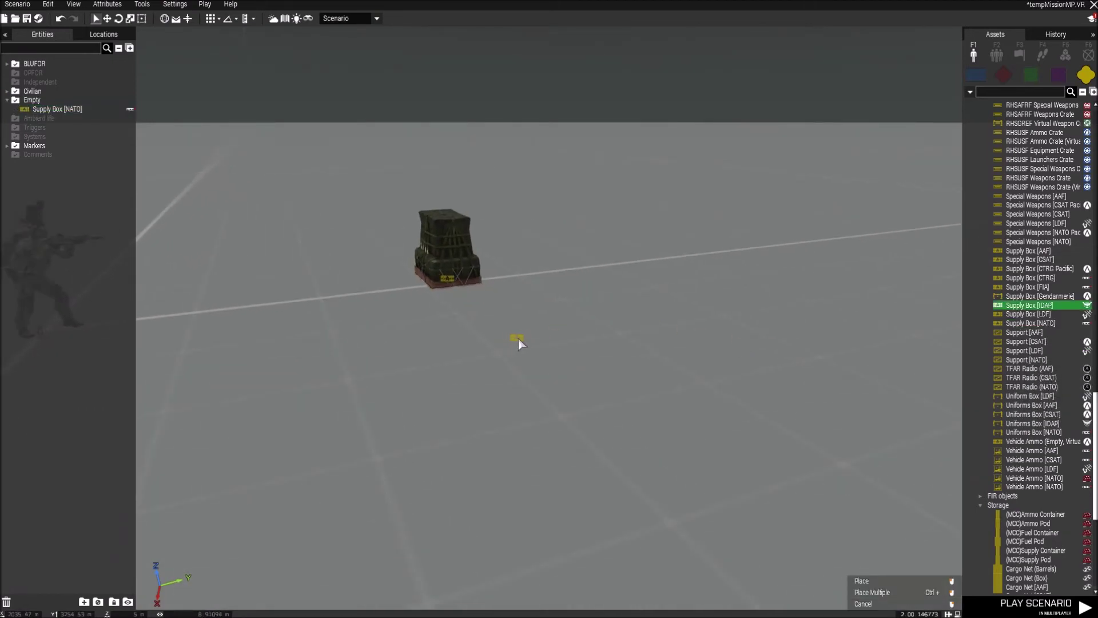
{"action": "left_click", "coordinate": [519, 342]}
{"action": "key", "text": "w"}
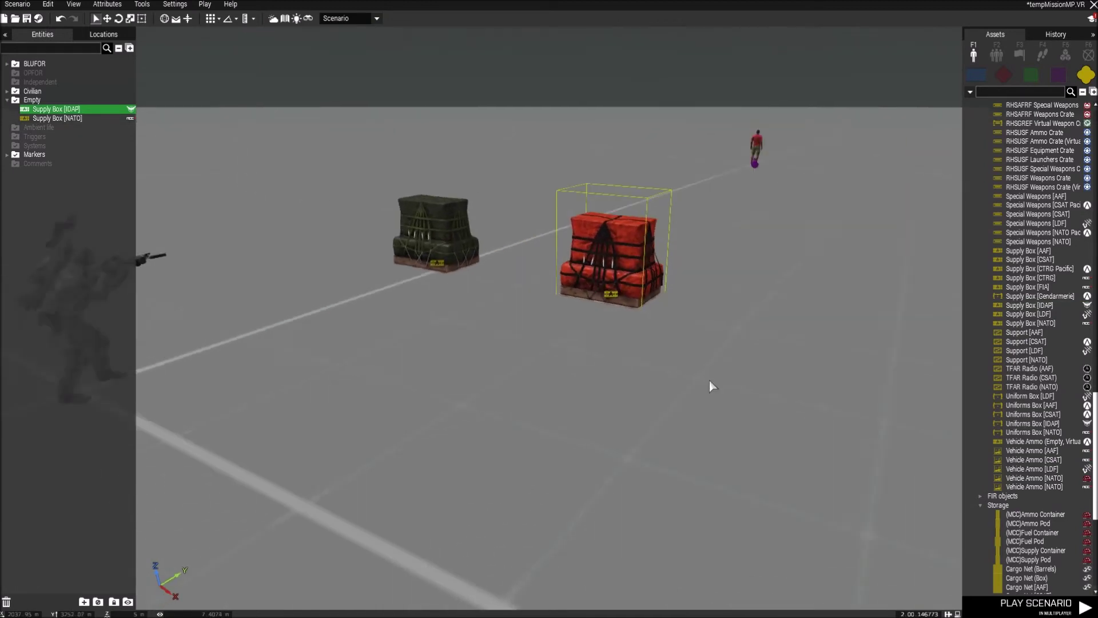
Step: Open the attributes of the Supply Box [IDAP] at its equipment storage settings
{"action": "right_click_drag", "start_coordinate": [709, 380], "coordinate": [730, 385]}
{"action": "key", "text": "a"}
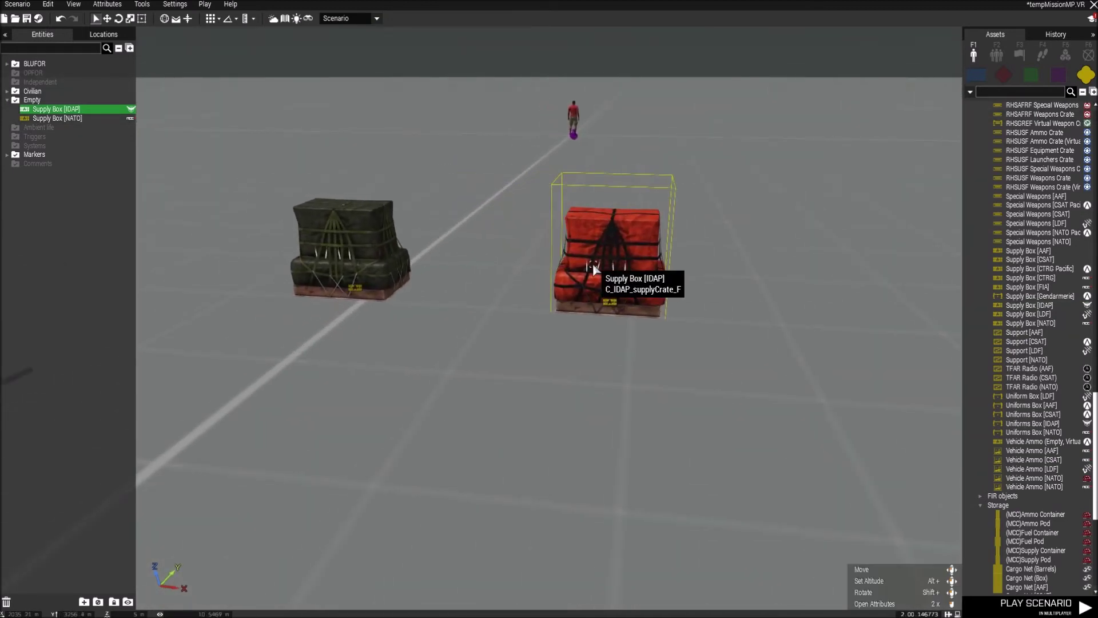
{"action": "key", "text": "a"}
{"action": "left_click", "coordinate": [510, 248]}
{"action": "key", "text": "d"}
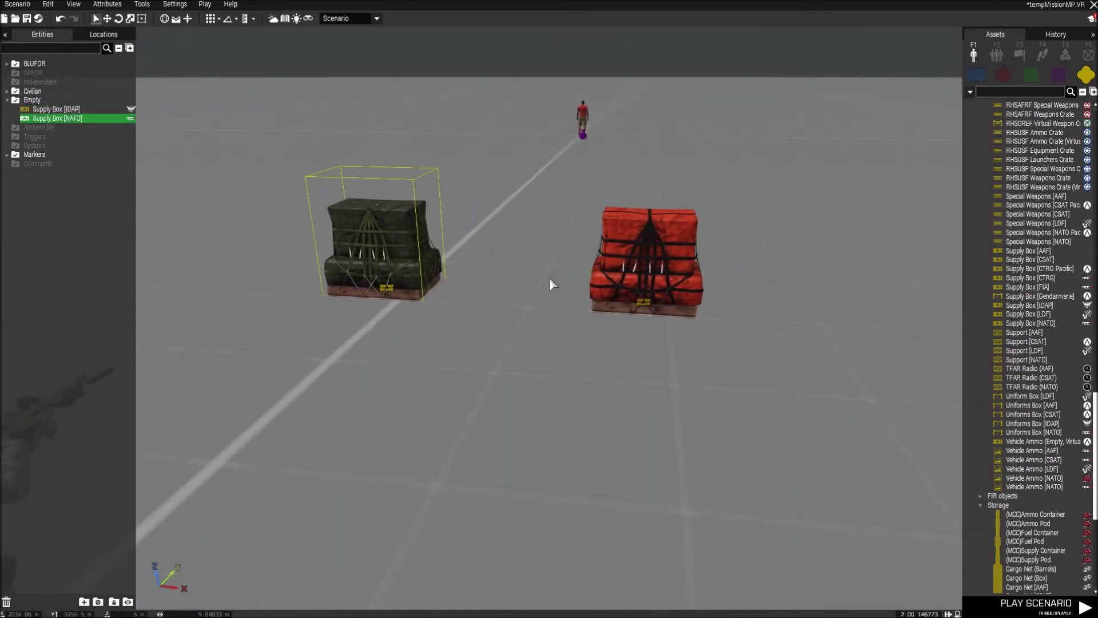
{"action": "key", "text": "w"}
{"action": "left_click", "coordinate": [726, 245]}
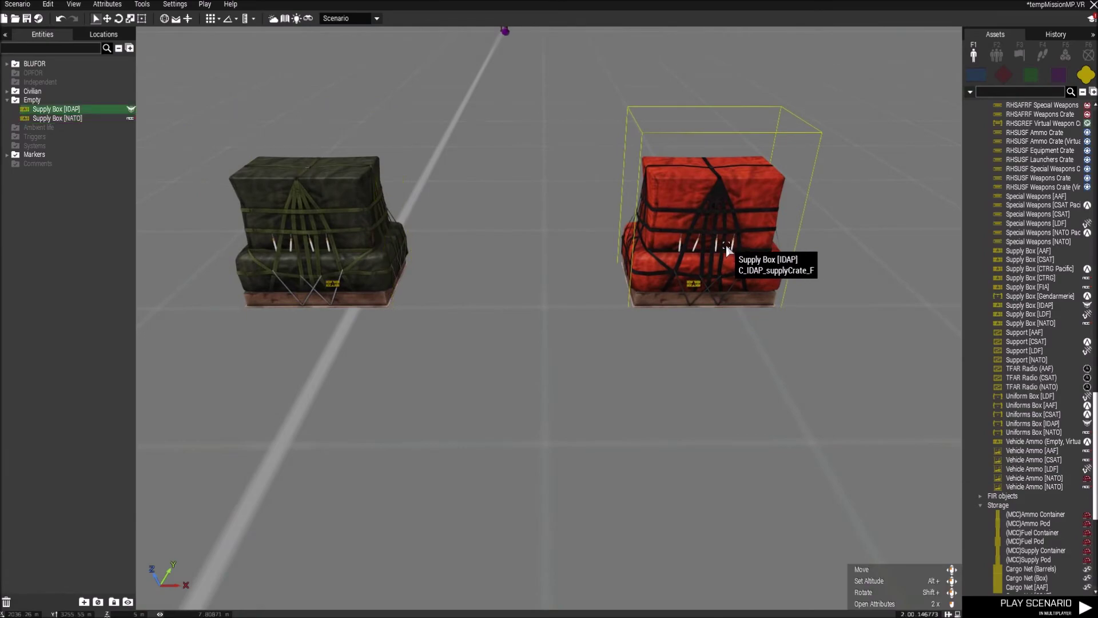
{"action": "double_click", "coordinate": [726, 244]}
{"action": "scroll", "coordinate": [582, 350], "scroll_direction": "down", "scroll_amount": 5}
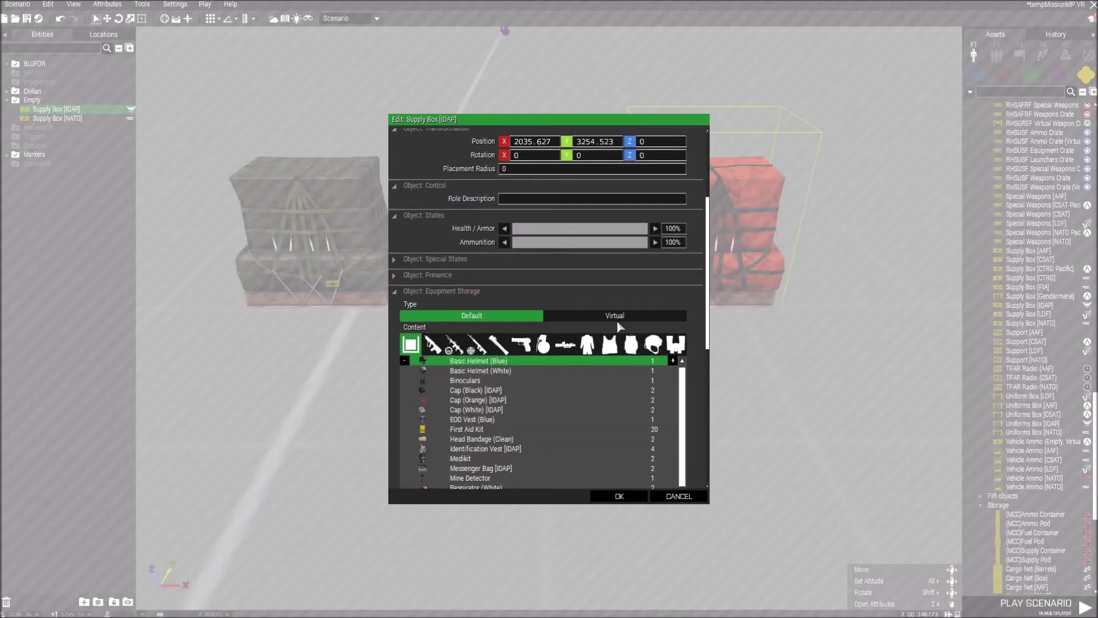
Step: Set the IDAP box's equipment storage type to Virtual
{"action": "scroll", "coordinate": [592, 290], "scroll_direction": "down", "scroll_amount": 2}
{"action": "scroll", "coordinate": [650, 357], "scroll_direction": "up", "scroll_amount": 5}
{"action": "scroll", "coordinate": [694, 269], "scroll_direction": "down", "scroll_amount": 13}
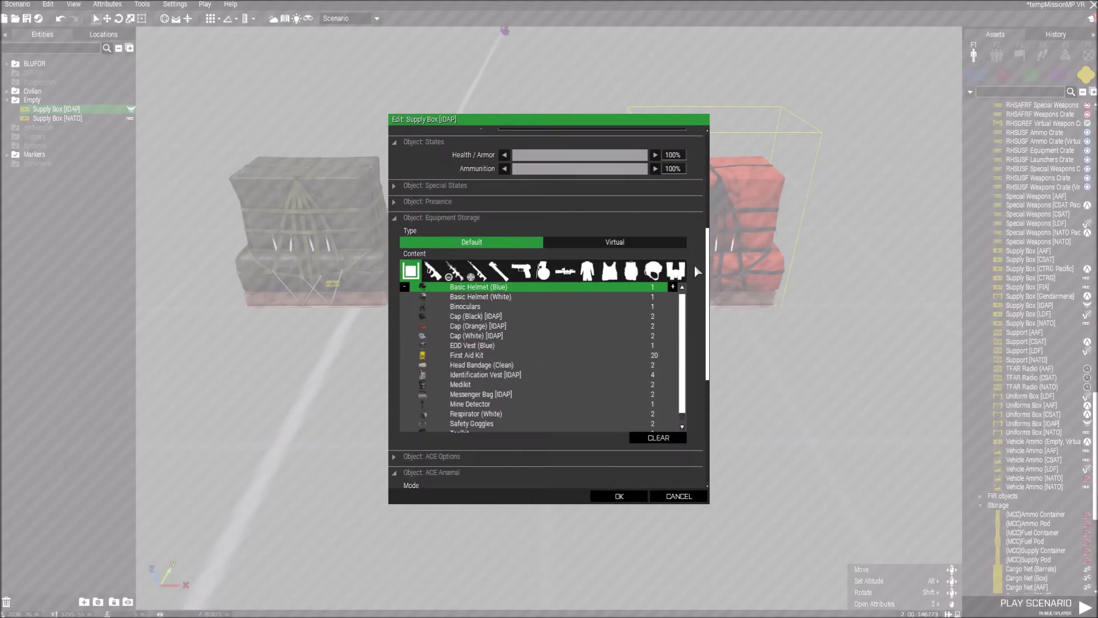
{"action": "scroll", "coordinate": [697, 292], "scroll_direction": "up", "scroll_amount": 5}
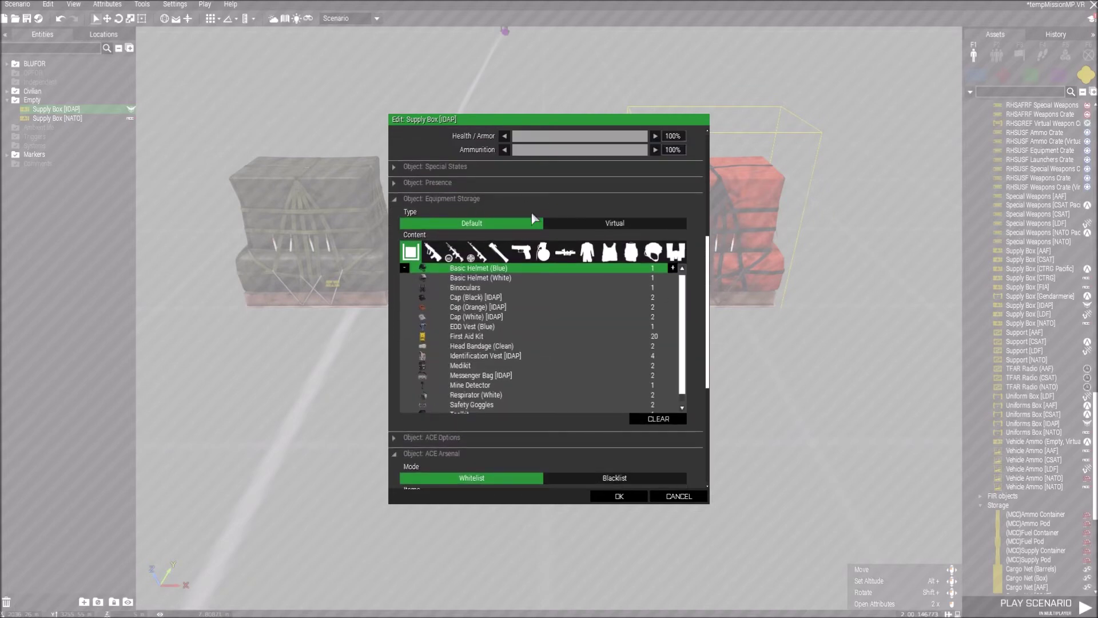
{"action": "left_click", "coordinate": [578, 222]}
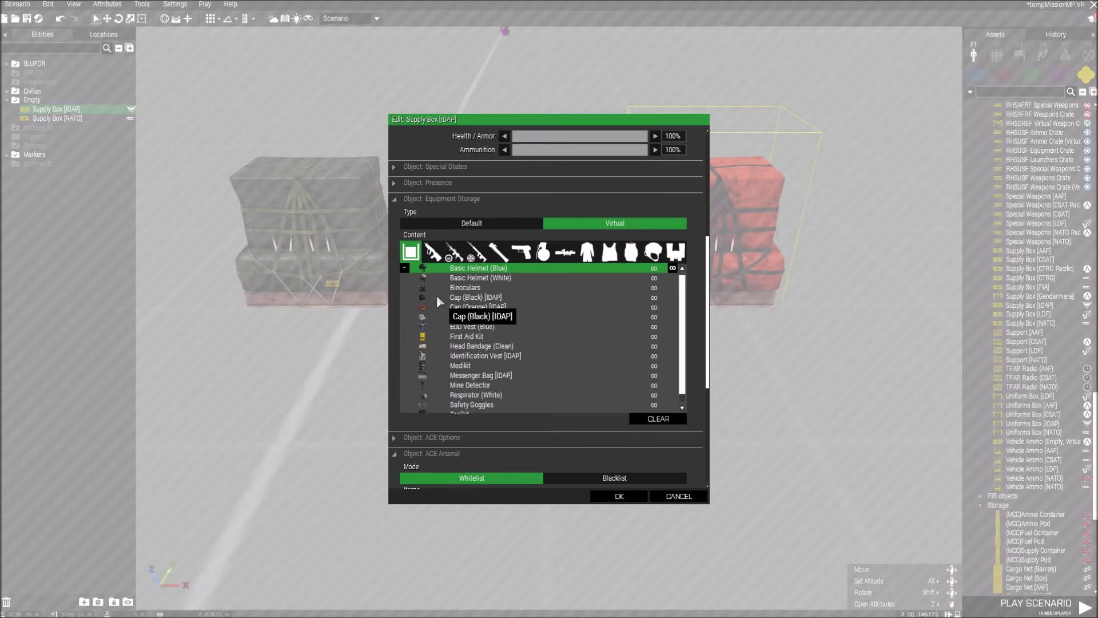
Step: Review the ACE Arsenal item settings, and clear all content from the IDAP box's virtual equipment storage
{"action": "scroll", "coordinate": [707, 356], "scroll_direction": "down", "scroll_amount": 6}
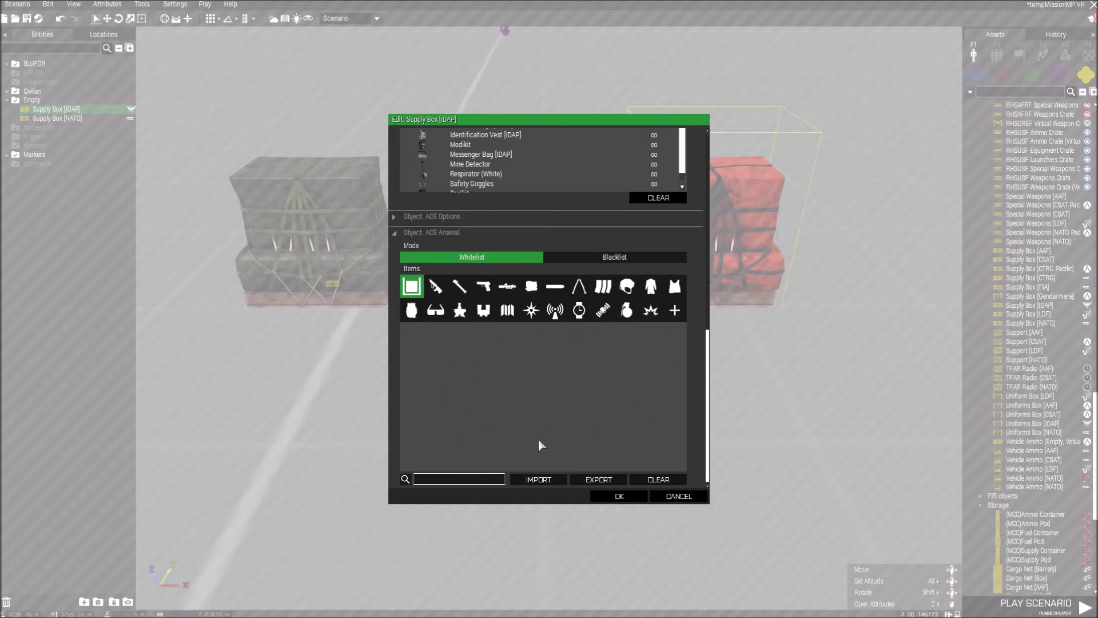
{"action": "scroll", "coordinate": [556, 364], "scroll_direction": "up", "scroll_amount": 2}
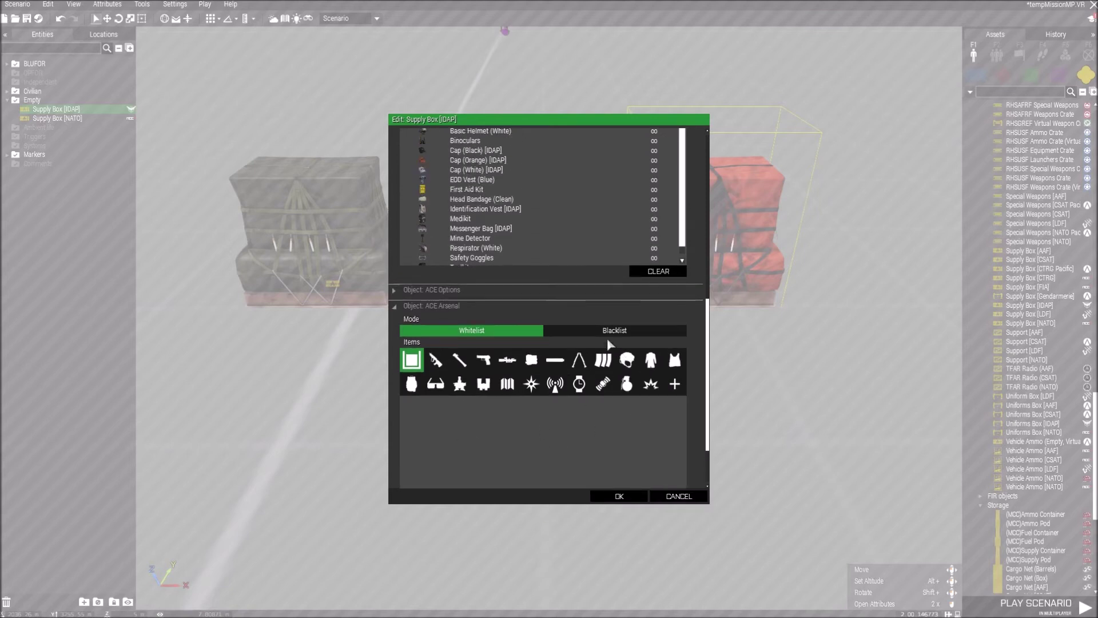
{"action": "scroll", "coordinate": [627, 343], "scroll_direction": "up", "scroll_amount": 5}
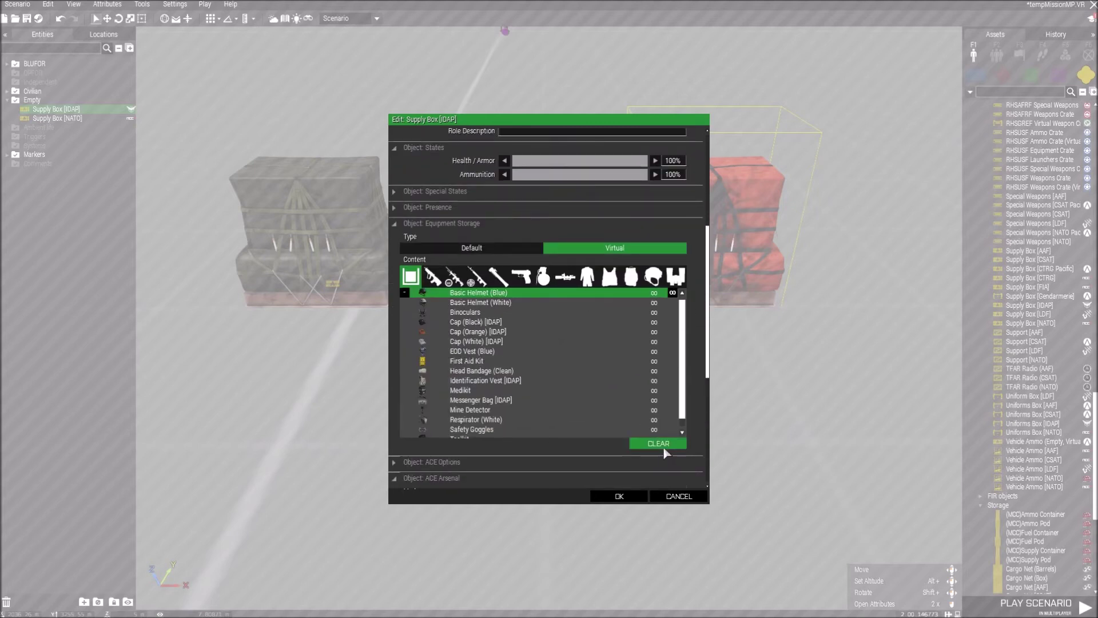
{"action": "scroll", "coordinate": [662, 443], "scroll_direction": "down", "scroll_amount": 7}
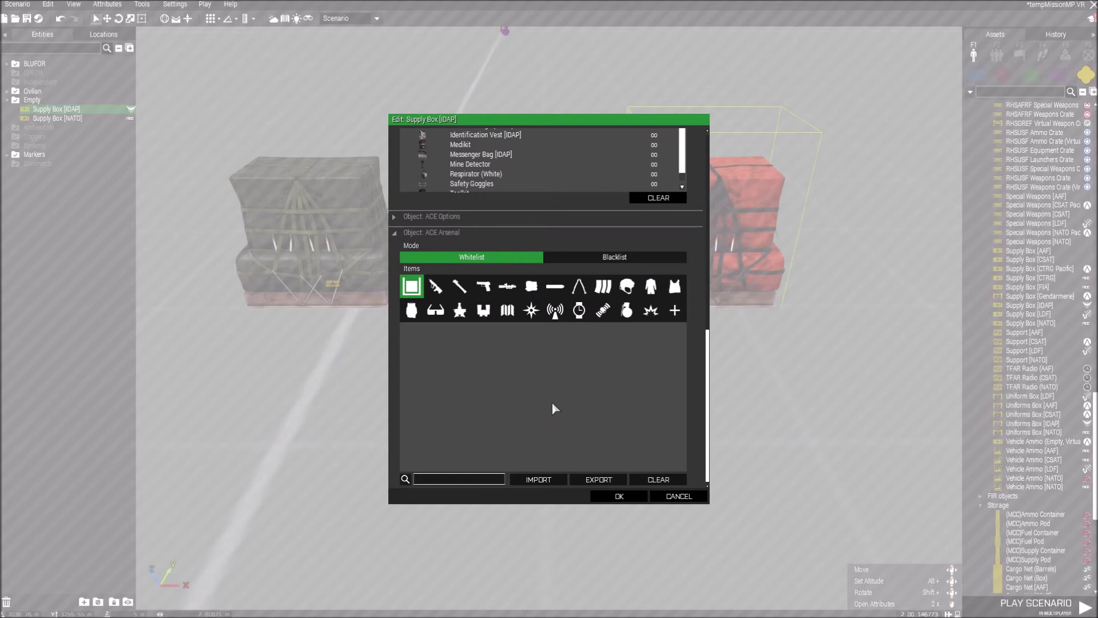
{"action": "scroll", "coordinate": [551, 401], "scroll_direction": "up", "scroll_amount": 6}
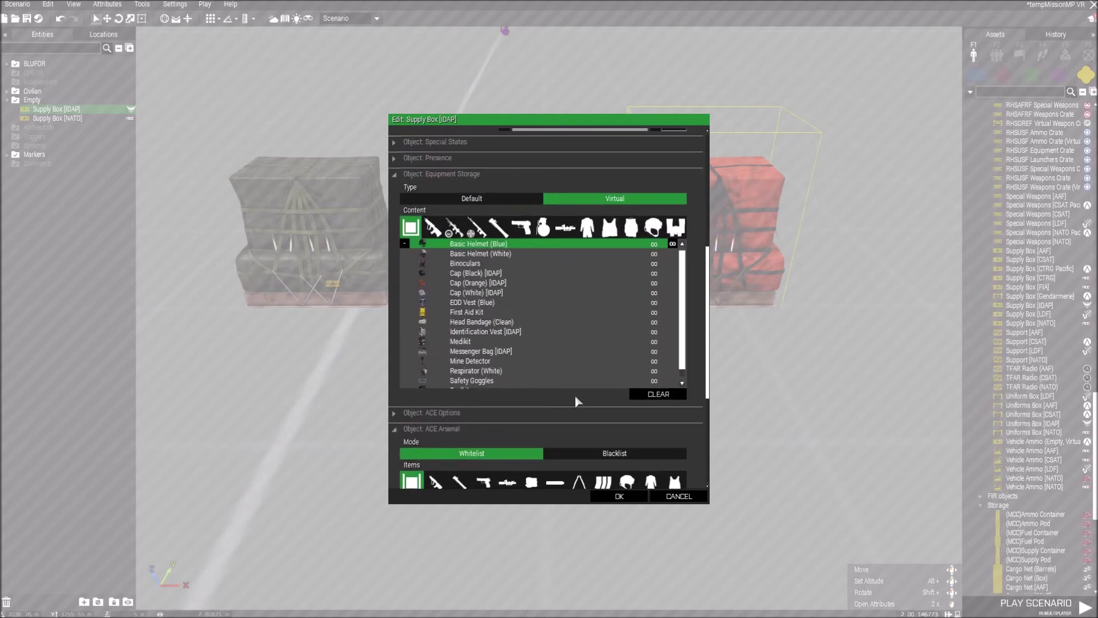
{"action": "left_click", "coordinate": [650, 396]}
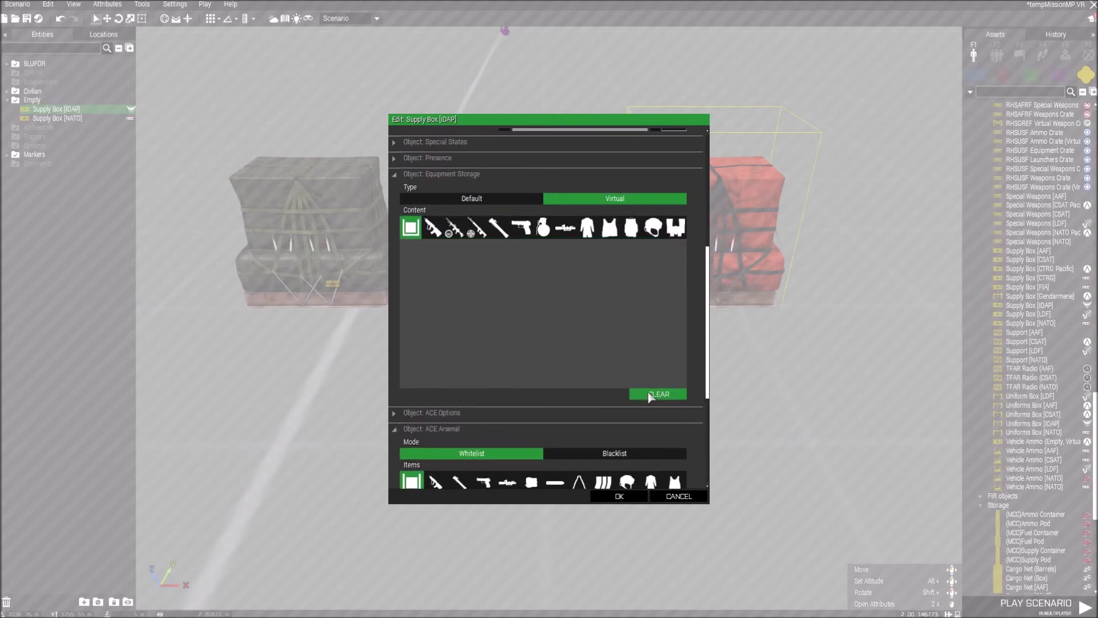
Step: Add an unlimited AK-15K to the IDAP box's virtual equipment storage and apply the attributes
{"action": "left_click", "coordinate": [433, 227]}
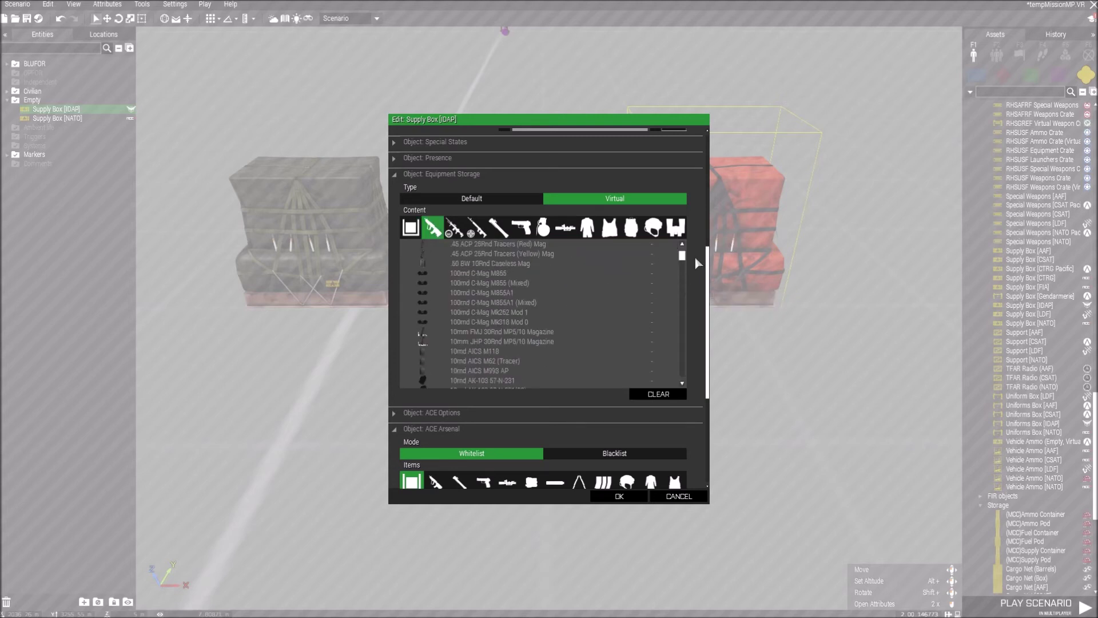
{"action": "left_click_drag", "start_coordinate": [682, 256], "coordinate": [680, 302]}
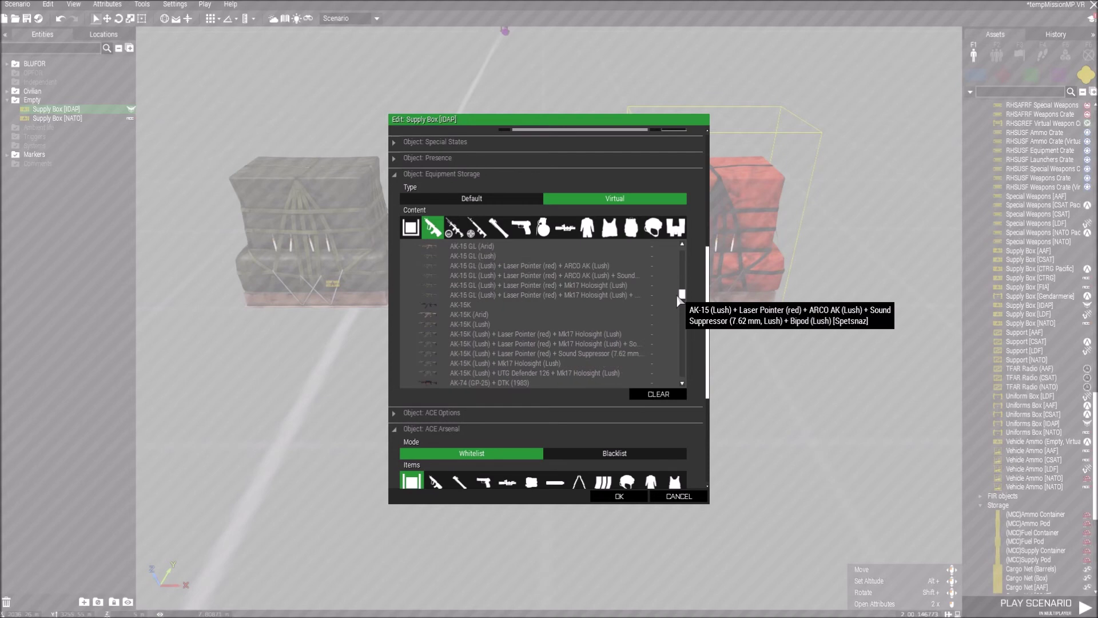
{"action": "left_click", "coordinate": [481, 307]}
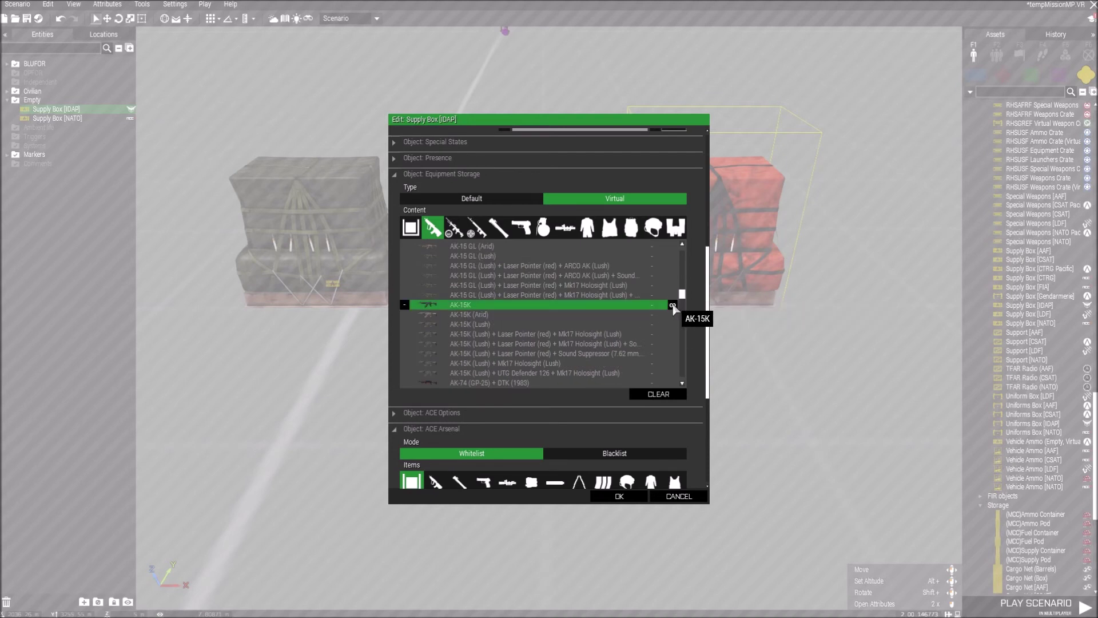
{"action": "scroll", "coordinate": [672, 313], "scroll_direction": "up", "scroll_amount": 5}
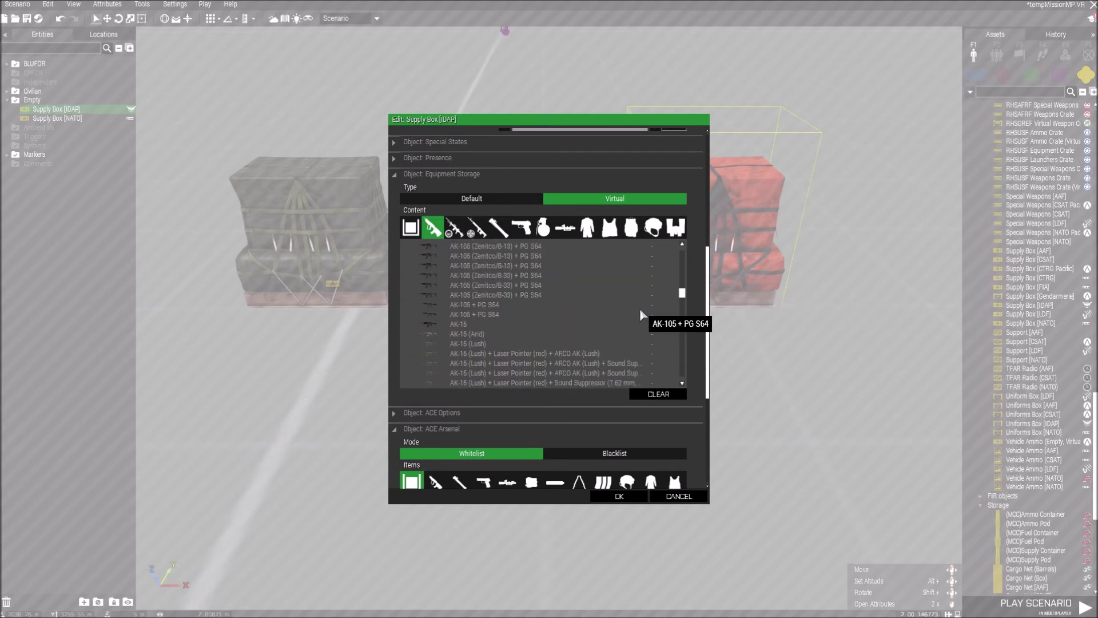
{"action": "left_click", "coordinate": [615, 495]}
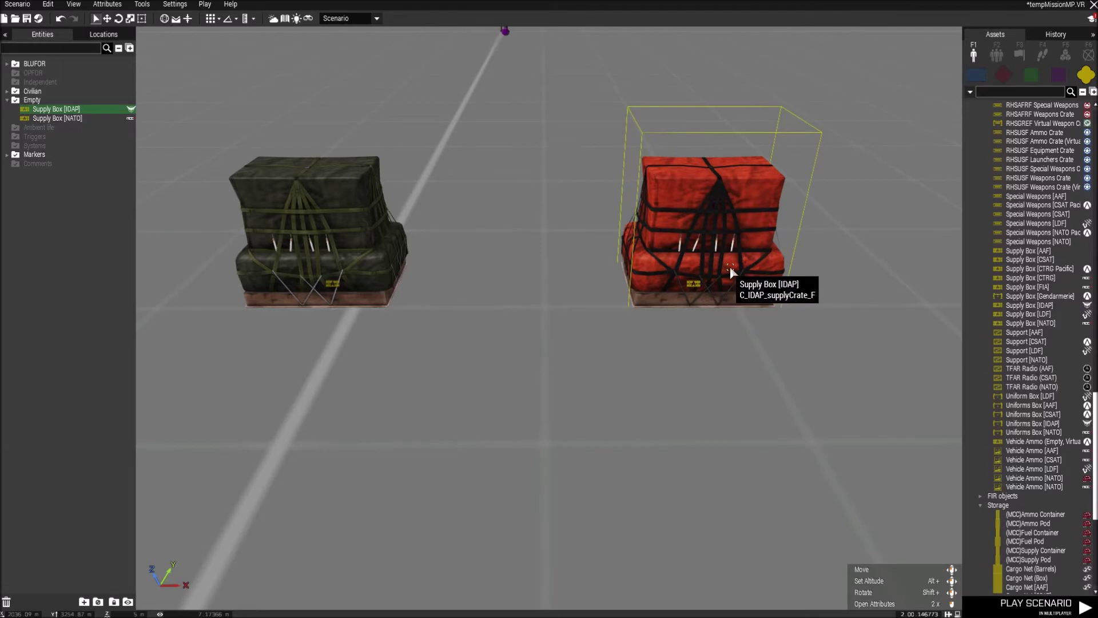
Step: Review the storage content of the IDAP supply box and the init code of the NATO supply box
{"action": "double_click", "coordinate": [701, 242]}
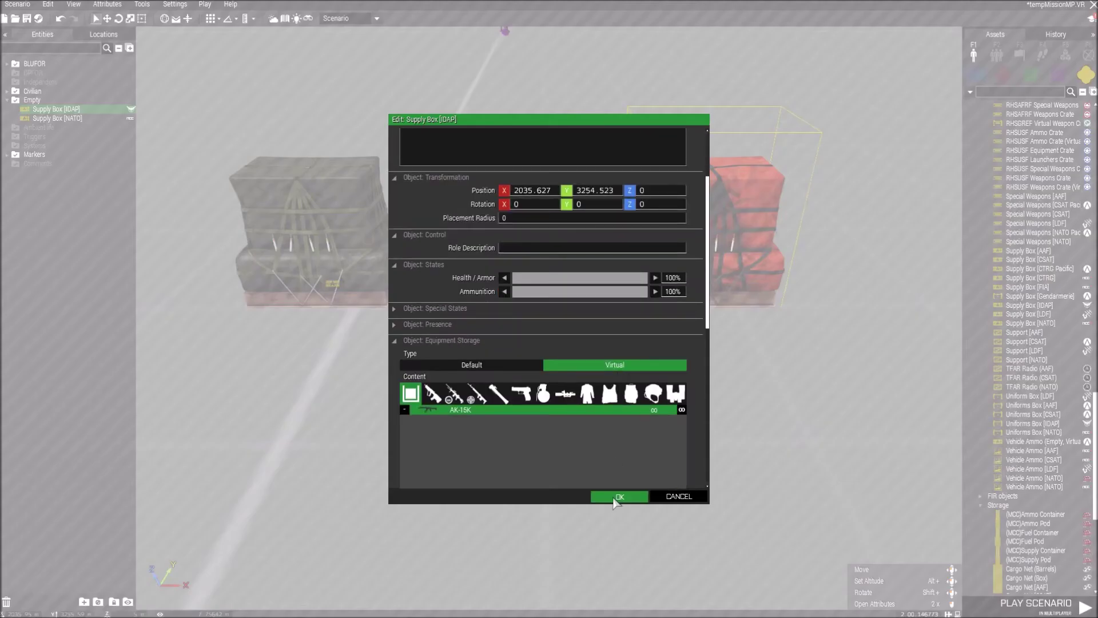
{"action": "left_click", "coordinate": [619, 496]}
{"action": "left_click", "coordinate": [314, 239]}
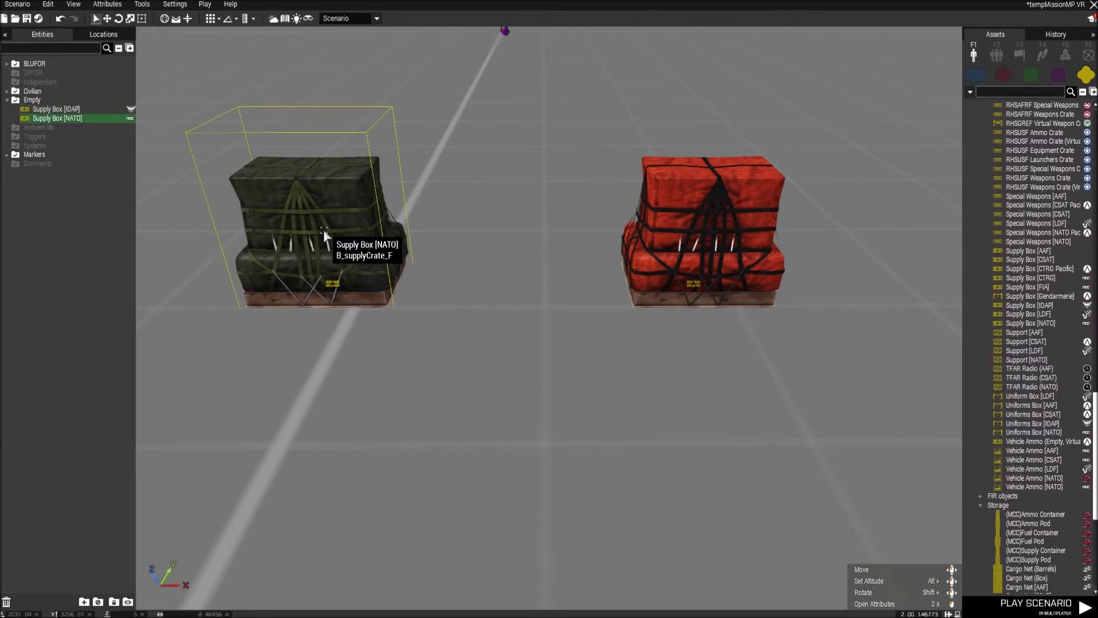
{"action": "double_click", "coordinate": [325, 234]}
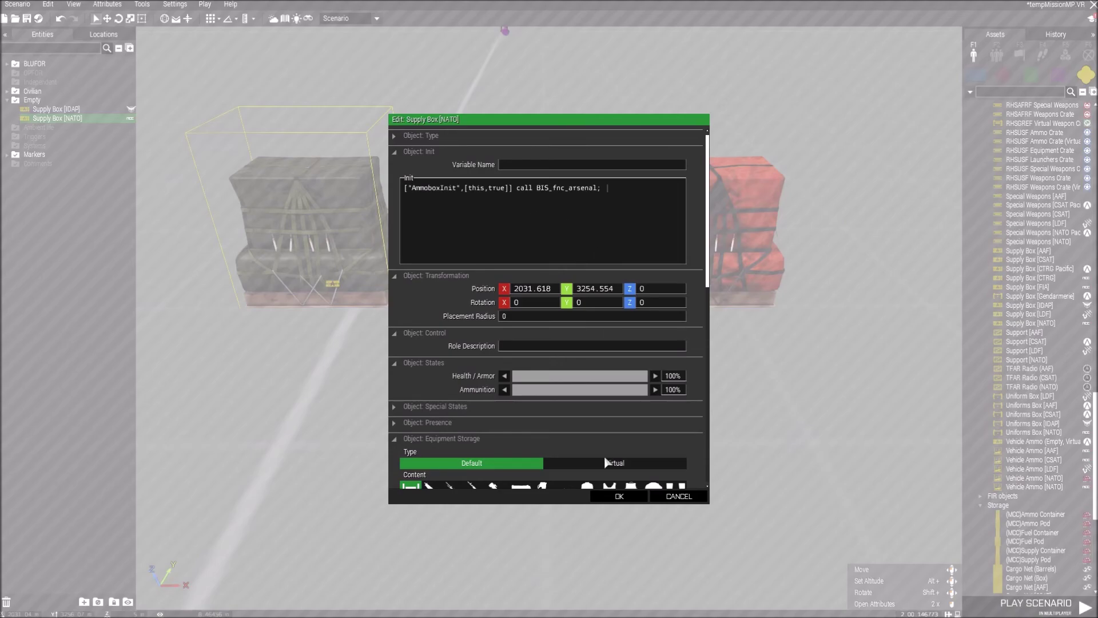
{"action": "left_click", "coordinate": [603, 497]}
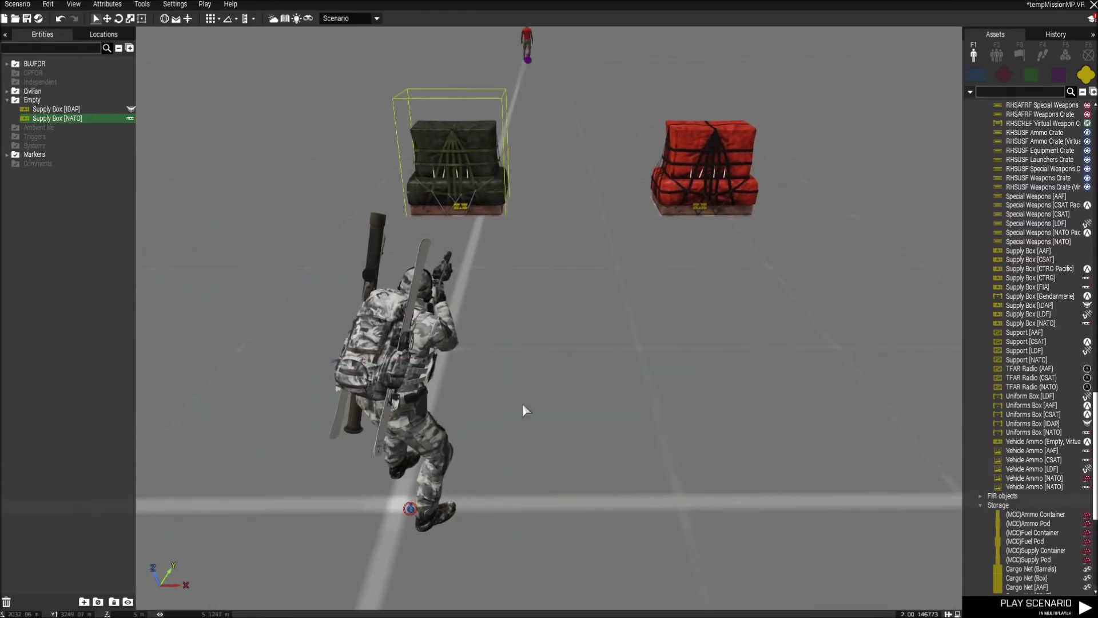
Step: Delete both civilian groups and the remaining markers from the scenario, keeping the player and the two supply boxes
{"action": "scroll", "coordinate": [345, 119], "scroll_direction": "down", "scroll_amount": 10}
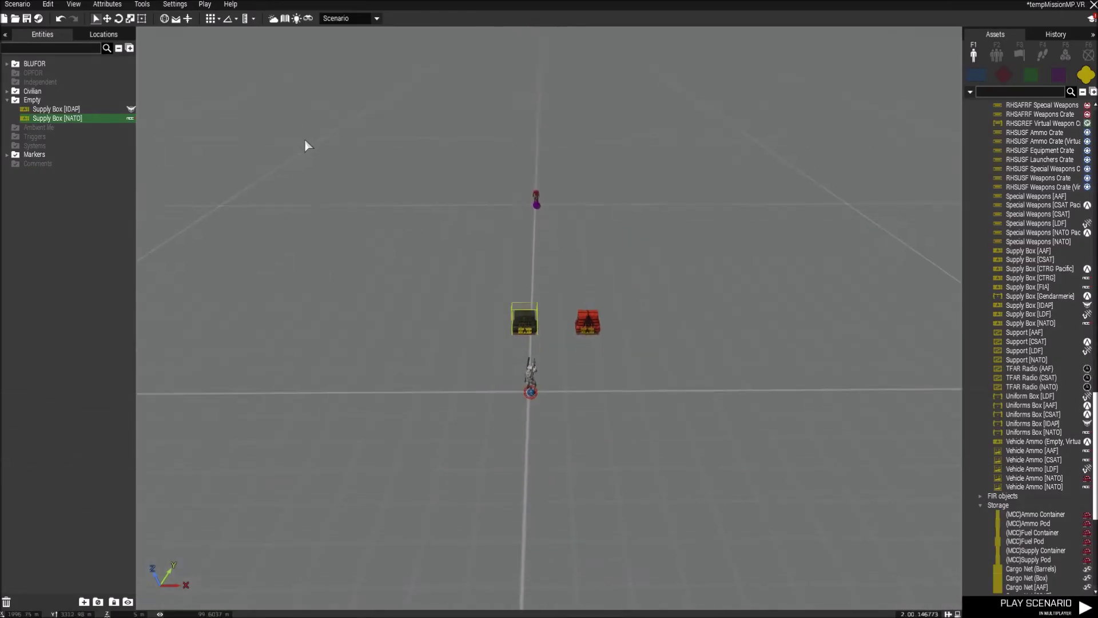
{"action": "key", "text": "m"}
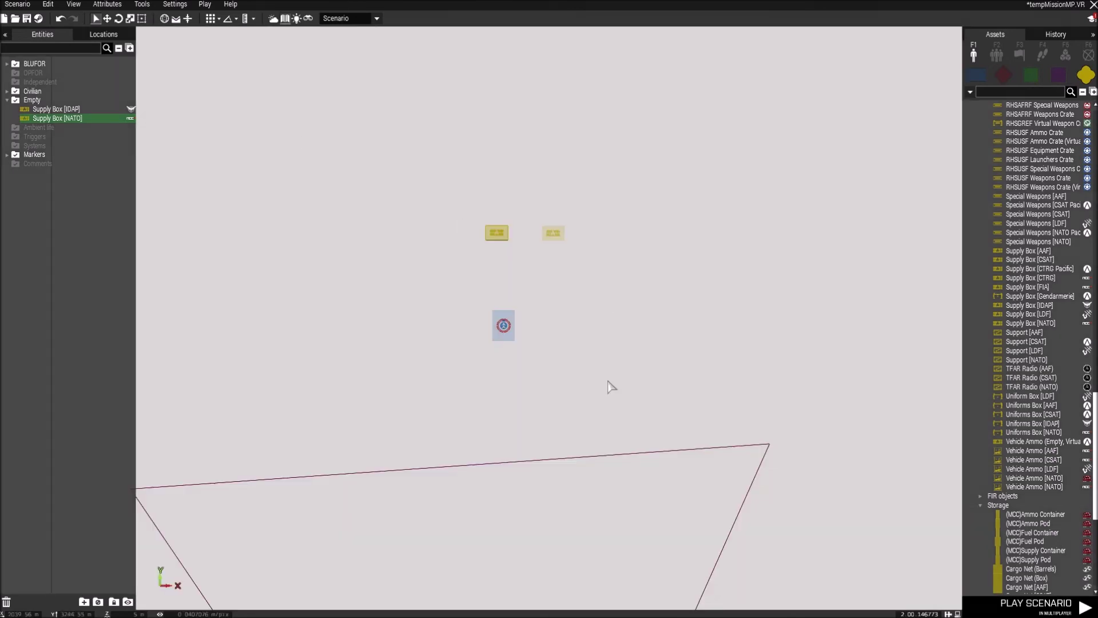
{"action": "scroll", "coordinate": [474, 349], "scroll_direction": "down", "scroll_amount": 2}
{"action": "left_click", "coordinate": [485, 517]}
{"action": "key", "text": "m"}
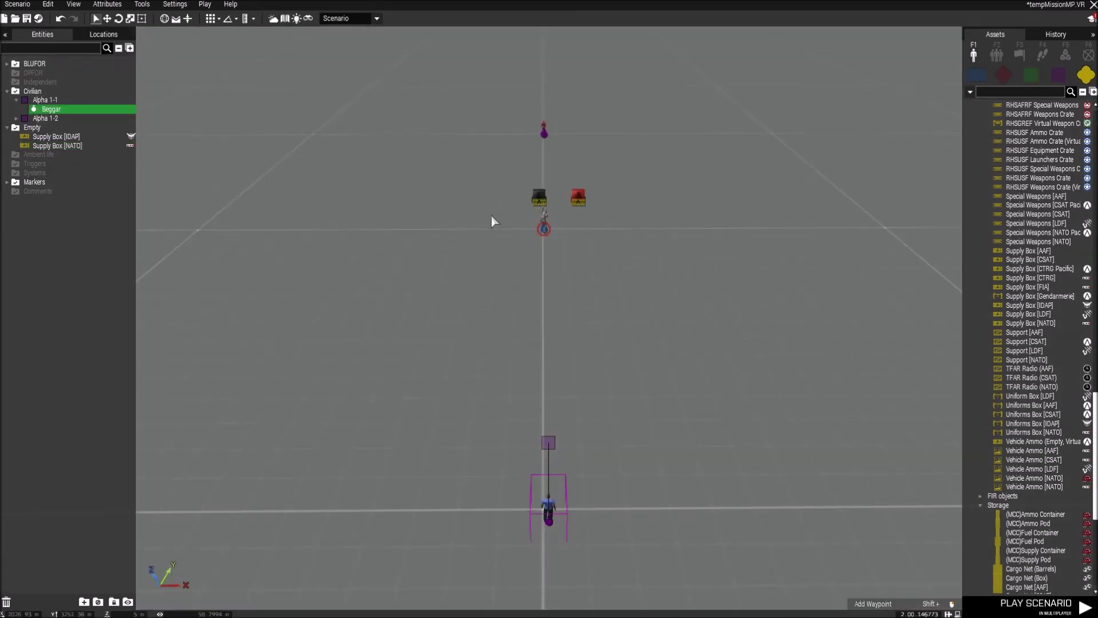
{"action": "key", "text": "m"}
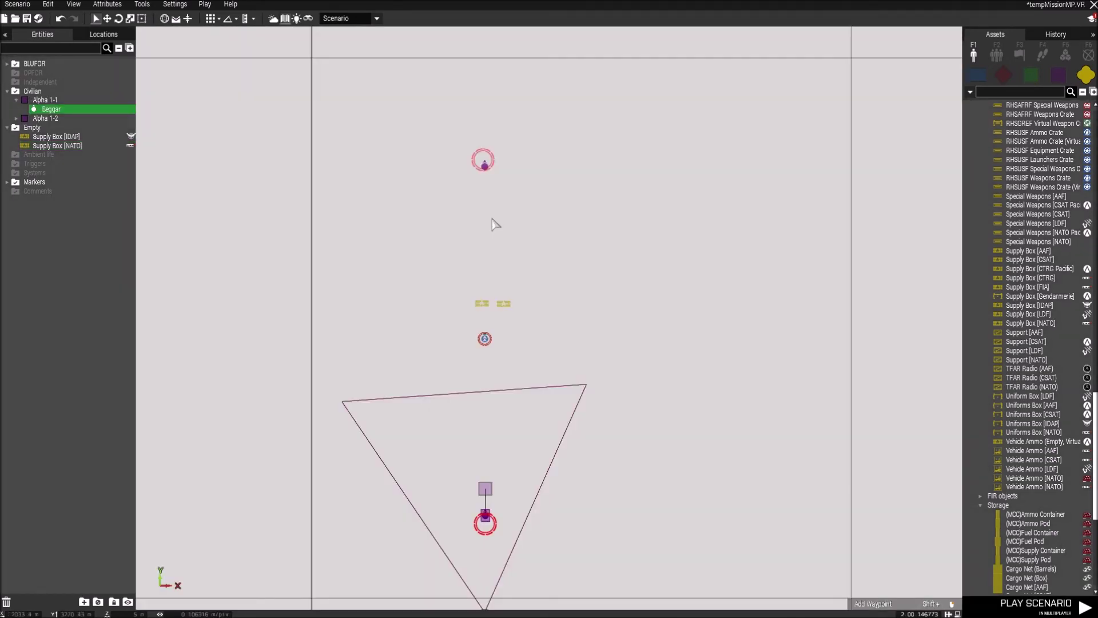
{"action": "key", "text": "Delete"}
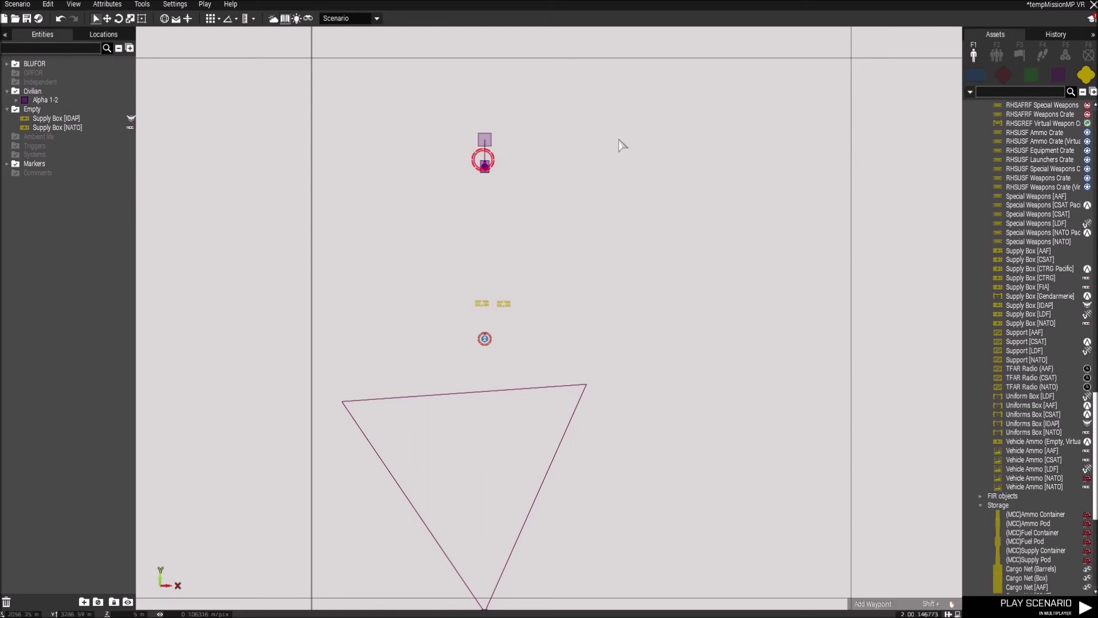
{"action": "key", "text": "Delete"}
{"action": "scroll", "coordinate": [446, 363], "scroll_direction": "up", "scroll_amount": 5}
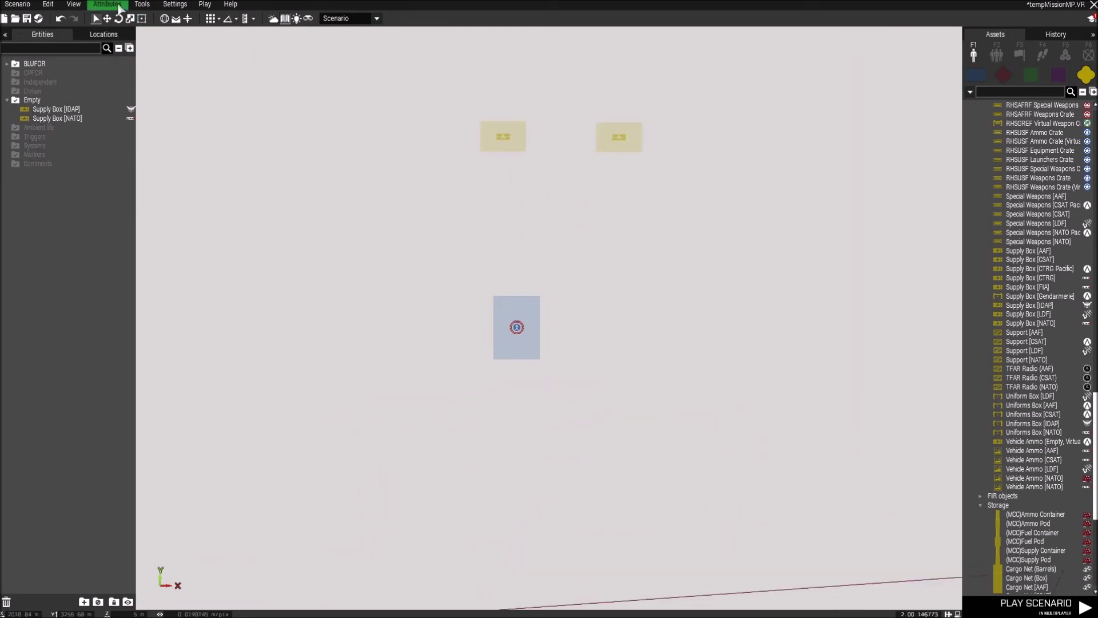
Step: Set Respawn to Disabled in the scenario's multiplayer attributes
{"action": "left_click", "coordinate": [120, 6]}
{"action": "left_click", "coordinate": [129, 48]}
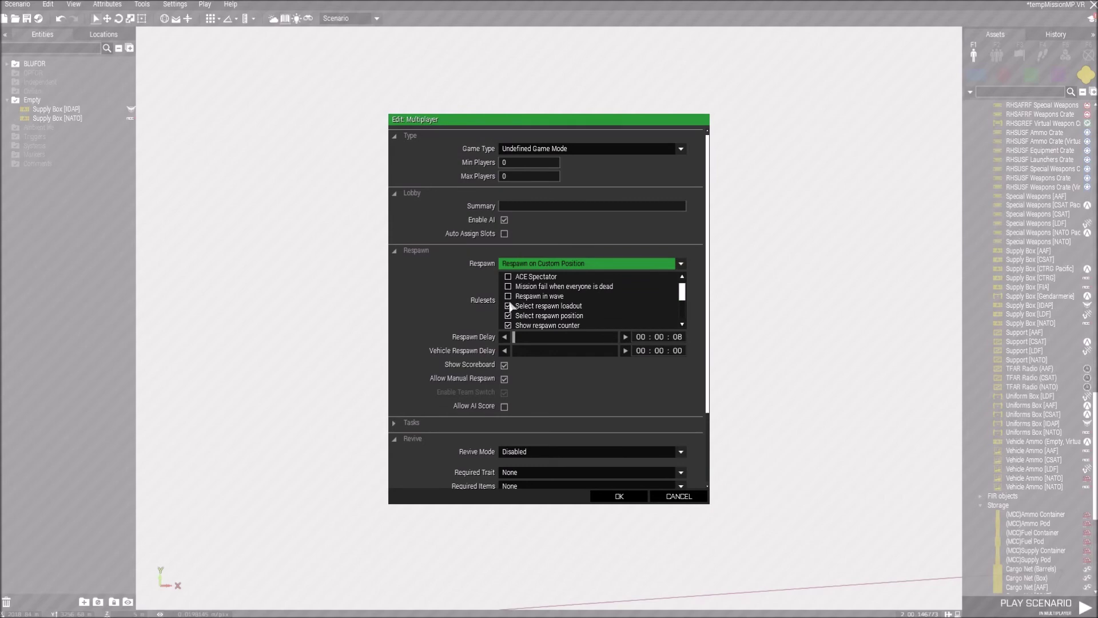
{"action": "left_click", "coordinate": [527, 264]}
{"action": "left_click", "coordinate": [531, 280]}
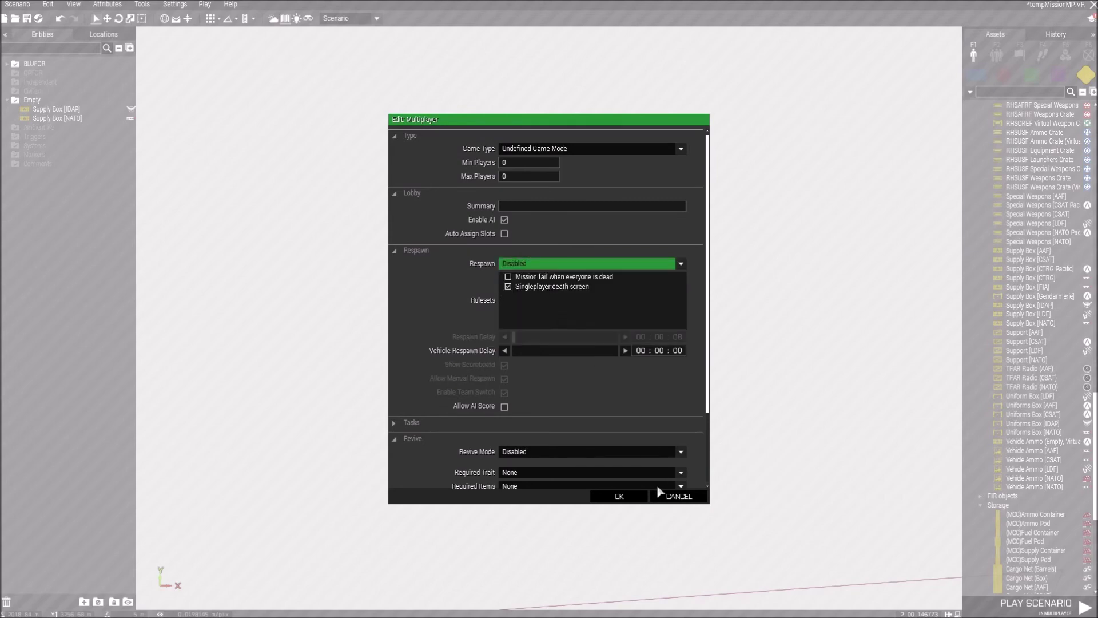
{"action": "left_click", "coordinate": [620, 496]}
Step: Play the scenario in singleplayer and open the arsenal of the NATO supply box
{"action": "left_click", "coordinate": [206, 7]}
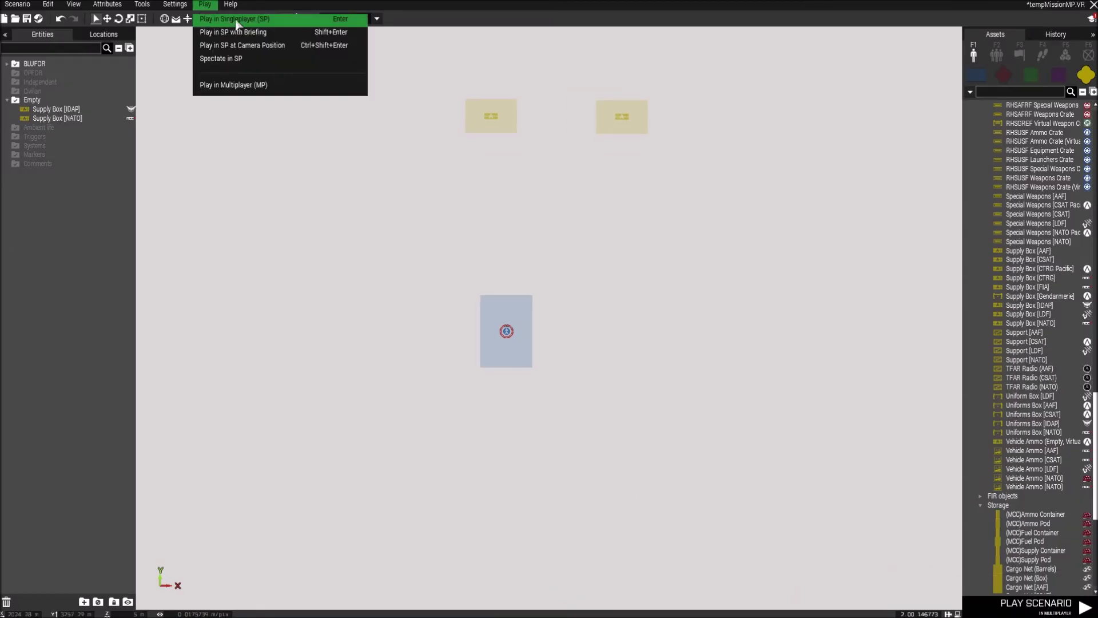
{"action": "left_click", "coordinate": [236, 21]}
{"action": "left_click", "coordinate": [548, 331]}
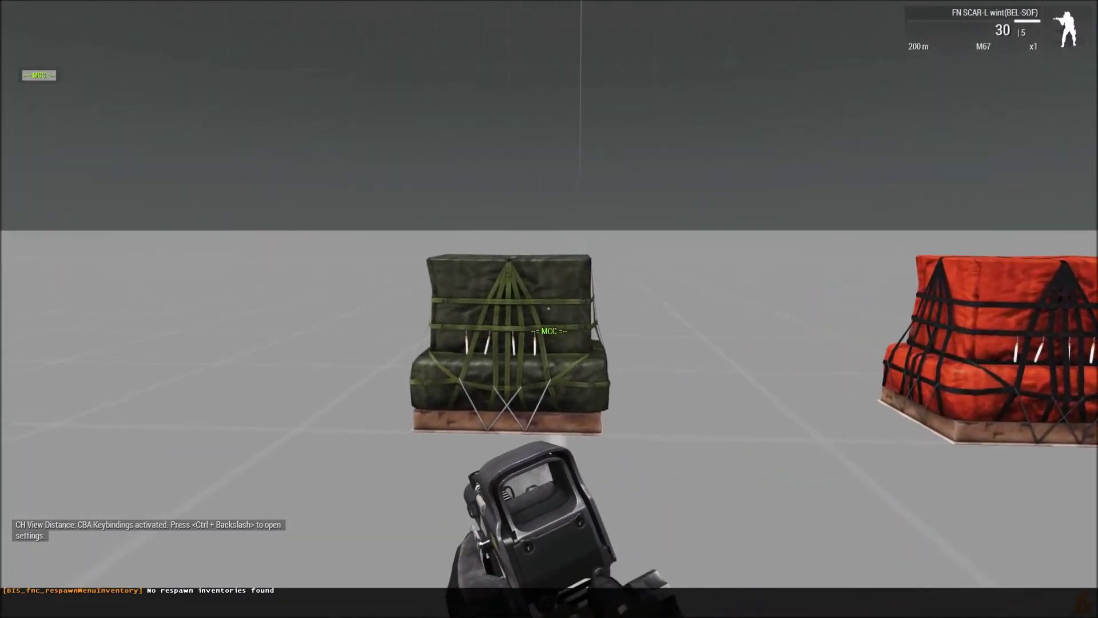
{"action": "key", "text": "w"}
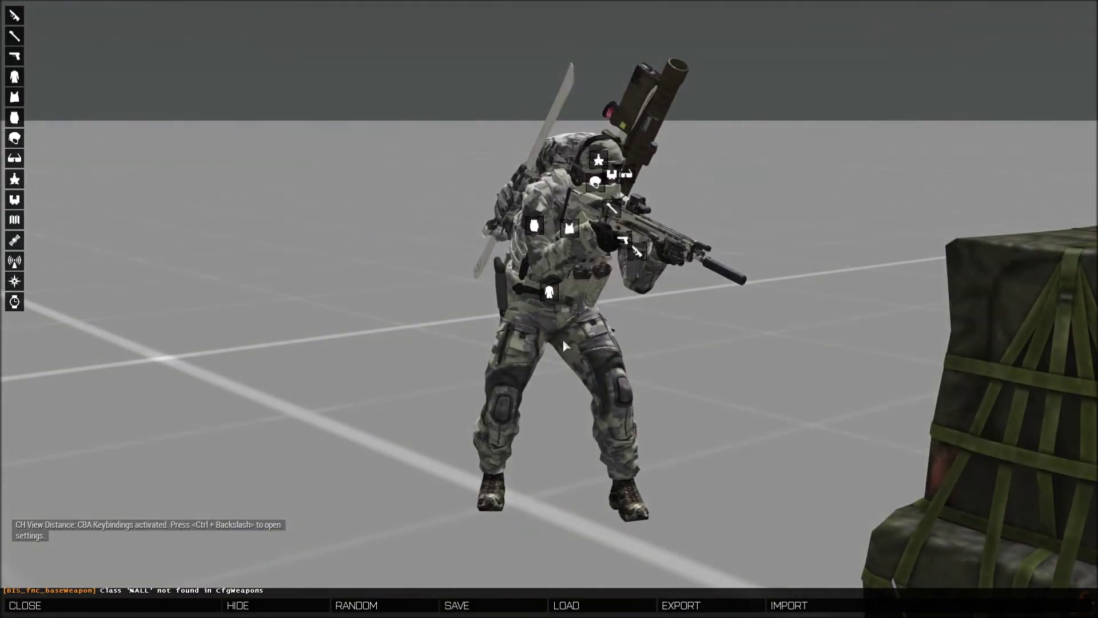
Step: Examine the primary weapons, binoculars and facewear offered in the NATO box's arsenal, and close it
{"action": "left_click_drag", "start_coordinate": [562, 339], "coordinate": [2, 78]}
{"action": "left_click", "coordinate": [16, 21]}
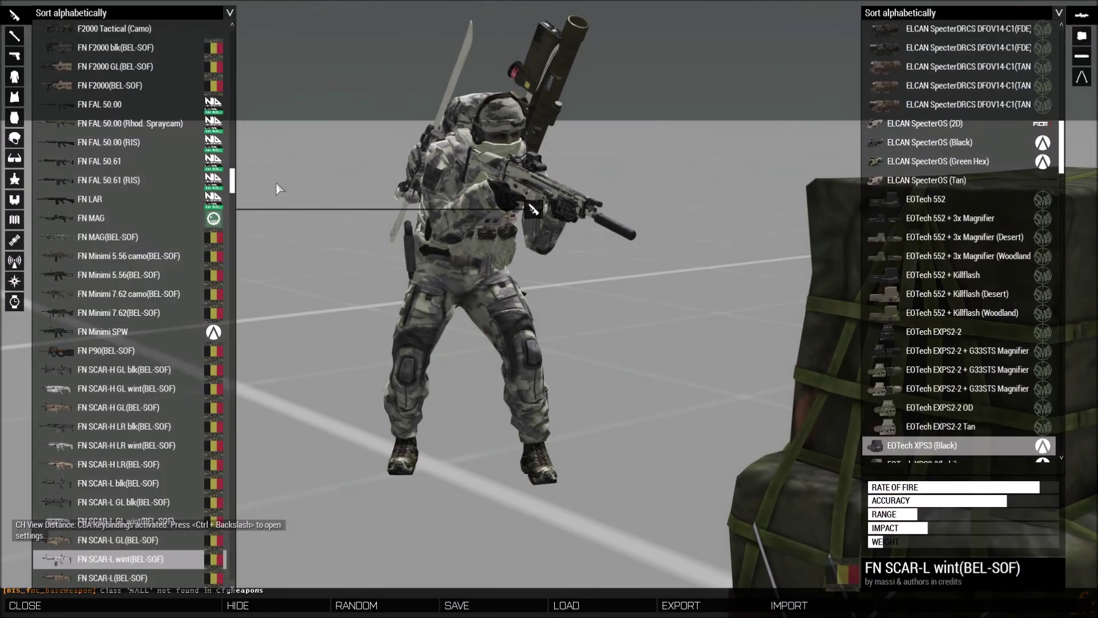
{"action": "left_click_drag", "start_coordinate": [234, 182], "coordinate": [226, 41]}
{"action": "right_click_drag", "start_coordinate": [349, 108], "coordinate": [794, 186]}
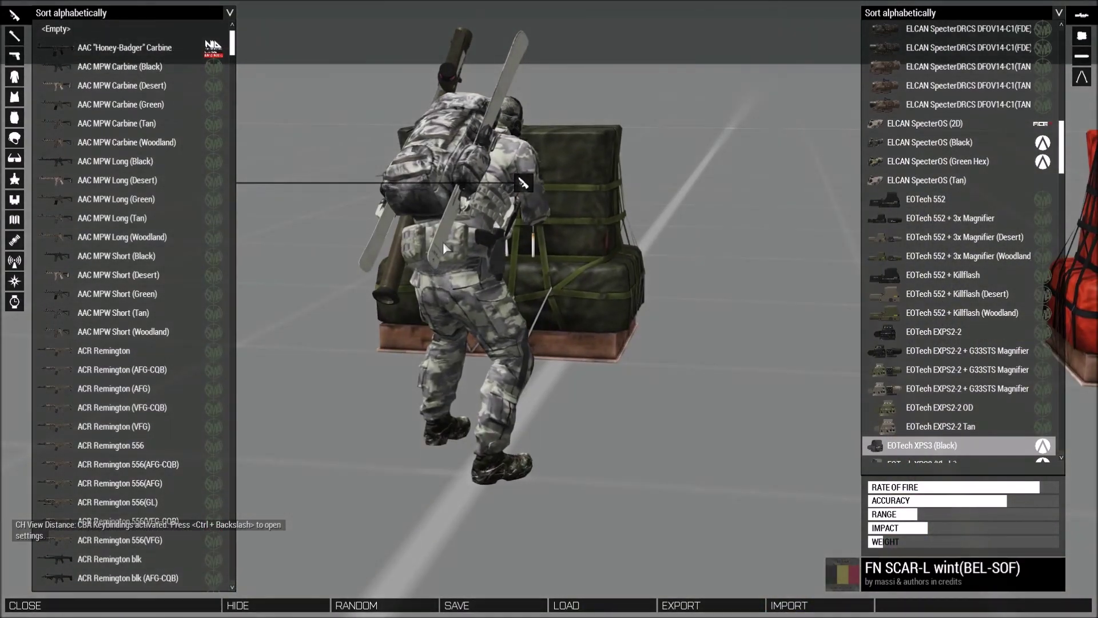
{"action": "right_click_drag", "start_coordinate": [443, 241], "coordinate": [280, 247]}
{"action": "left_click", "coordinate": [14, 220]}
{"action": "left_click", "coordinate": [12, 200]}
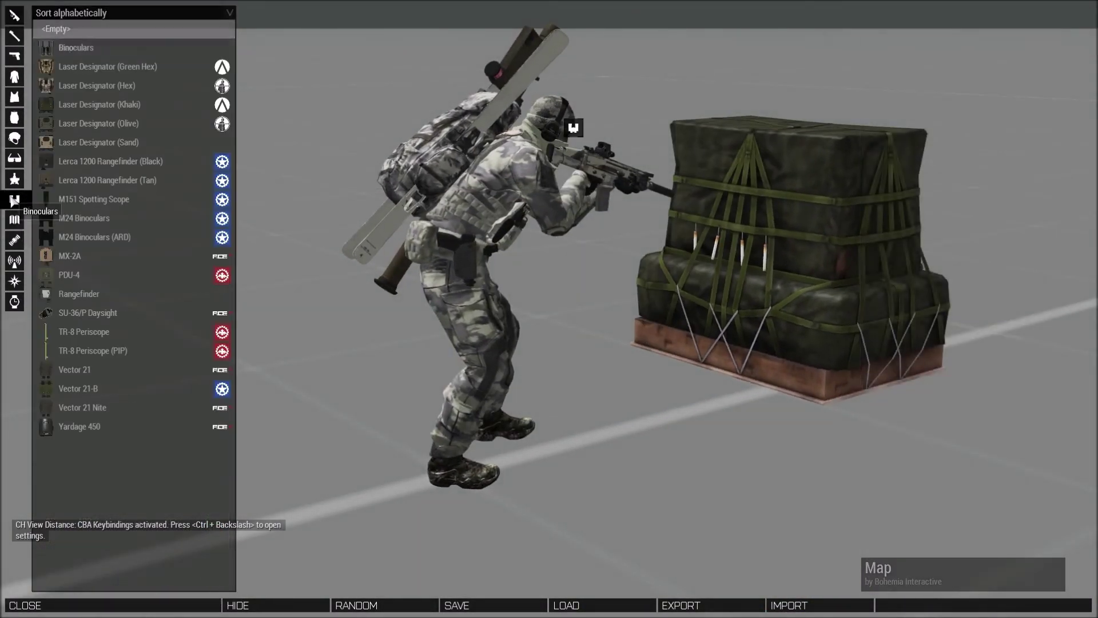
{"action": "left_click", "coordinate": [11, 180]}
{"action": "left_click", "coordinate": [15, 159]}
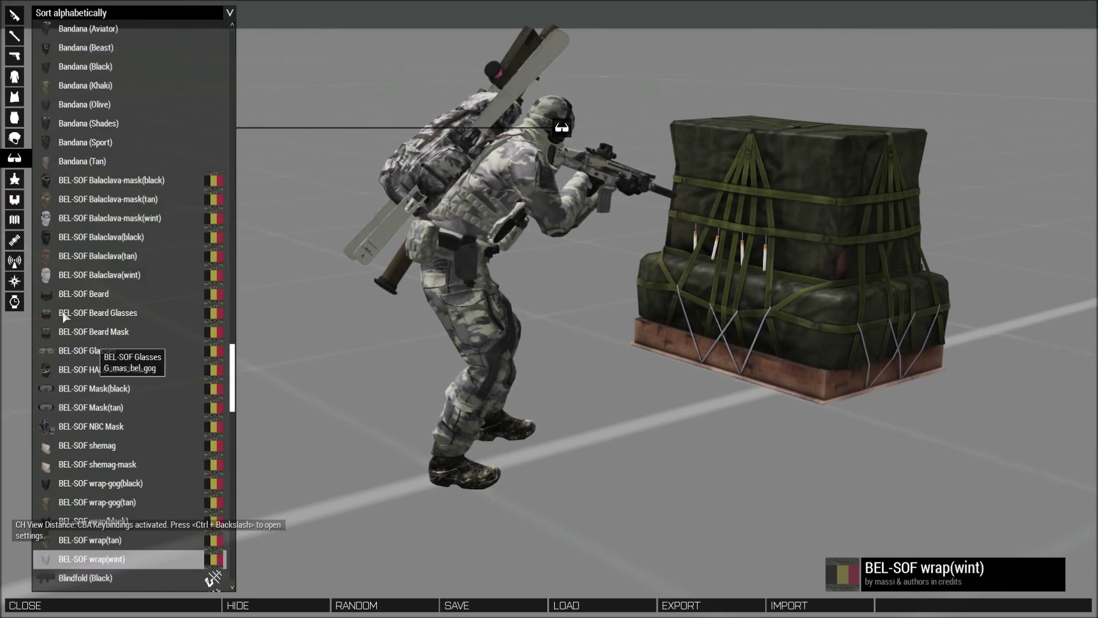
{"action": "key", "text": "Escape"}
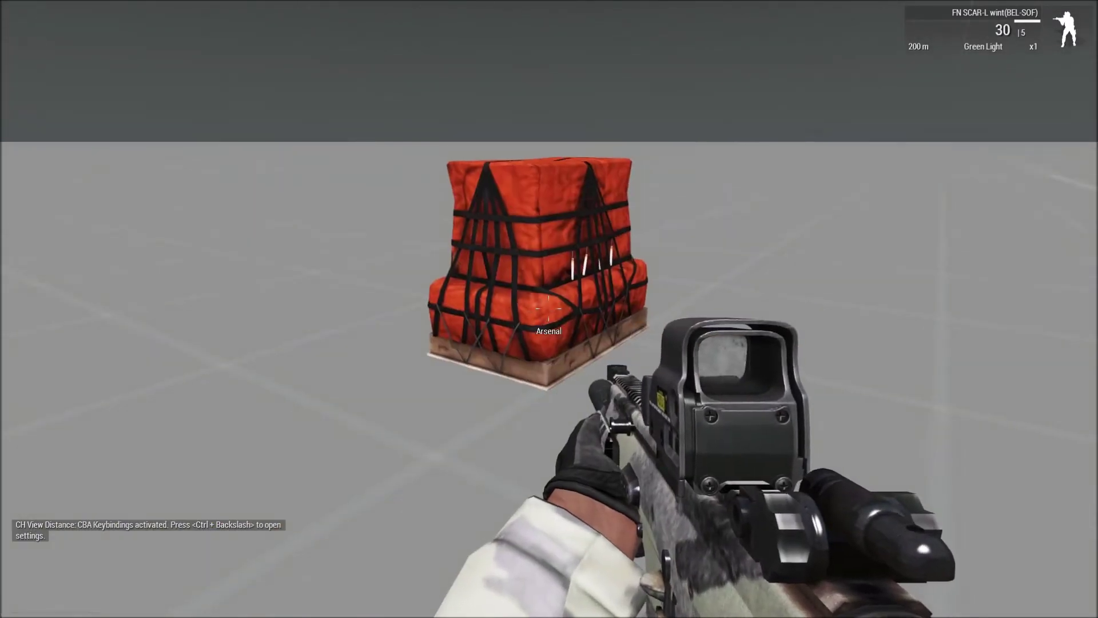
Step: Approach the IDAP supply box, open its arsenal and equip the AK-15K as primary weapon
{"action": "scroll", "coordinate": [549, 308], "scroll_direction": "down", "scroll_amount": 1}
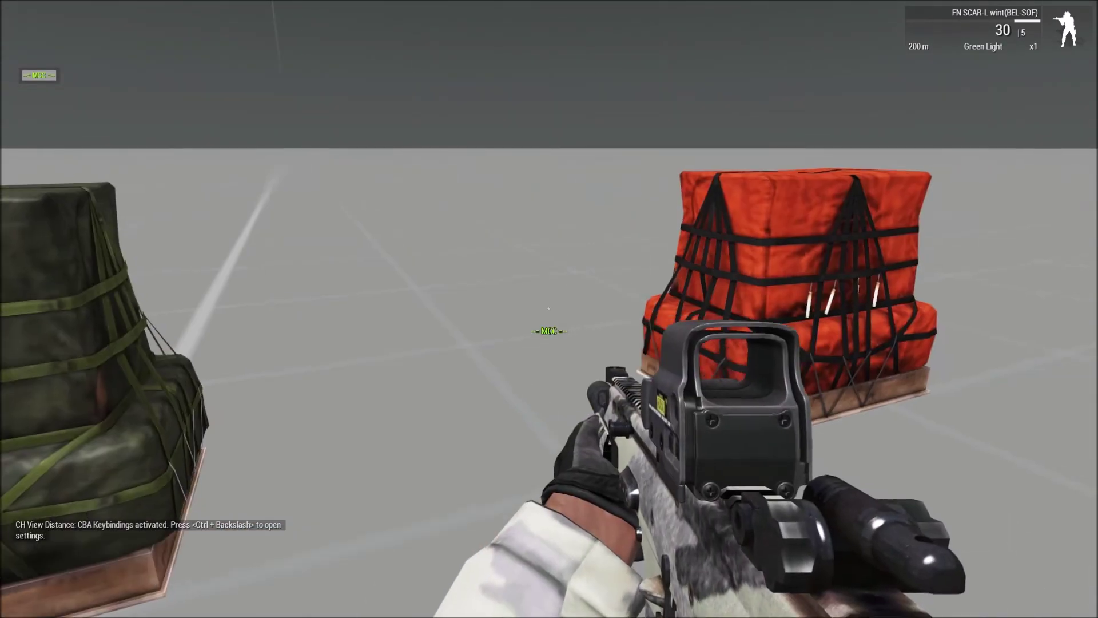
{"action": "scroll", "coordinate": [548, 309], "scroll_direction": "down", "scroll_amount": 1}
{"action": "scroll", "coordinate": [548, 309], "scroll_direction": "up", "scroll_amount": 1}
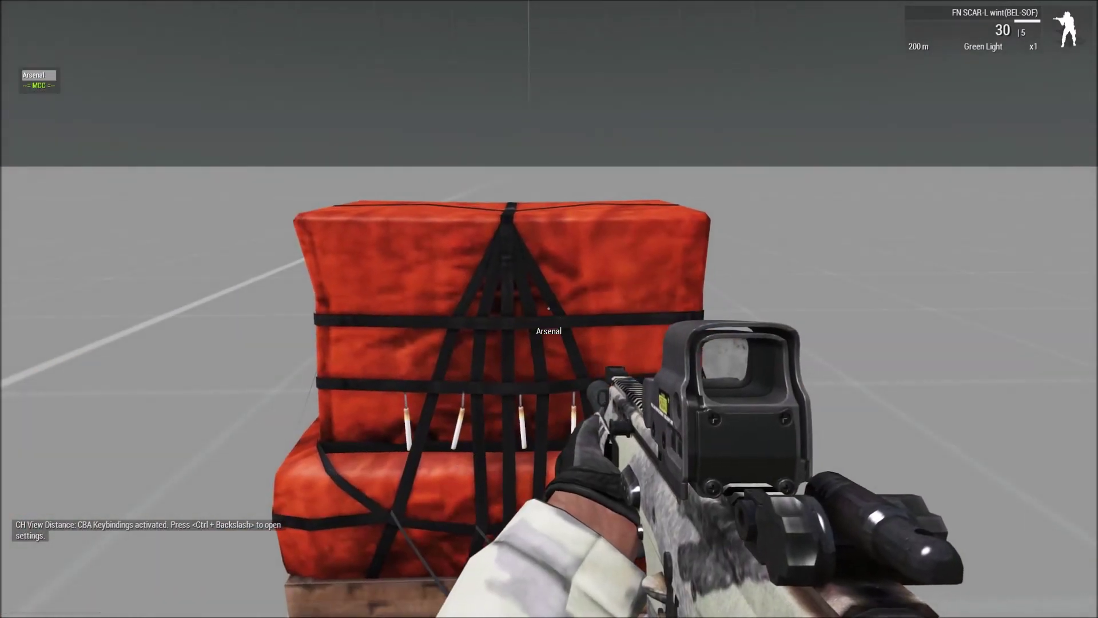
{"action": "scroll", "coordinate": [549, 308], "scroll_direction": "up", "scroll_amount": 1}
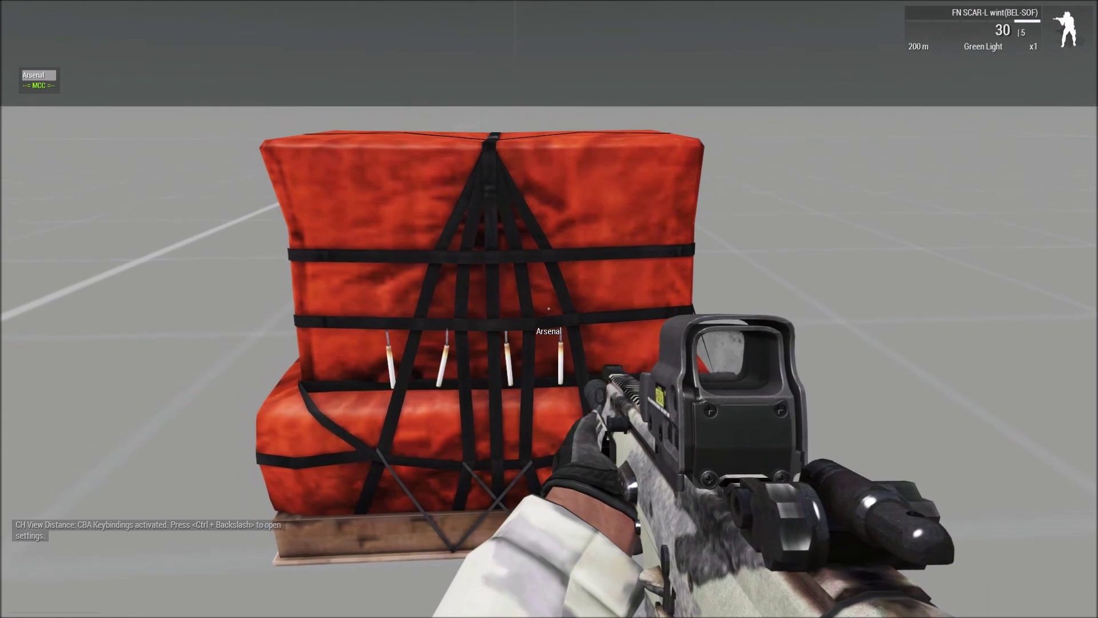
{"action": "middle_click", "coordinate": [548, 309]}
{"action": "left_click", "coordinate": [14, 16]}
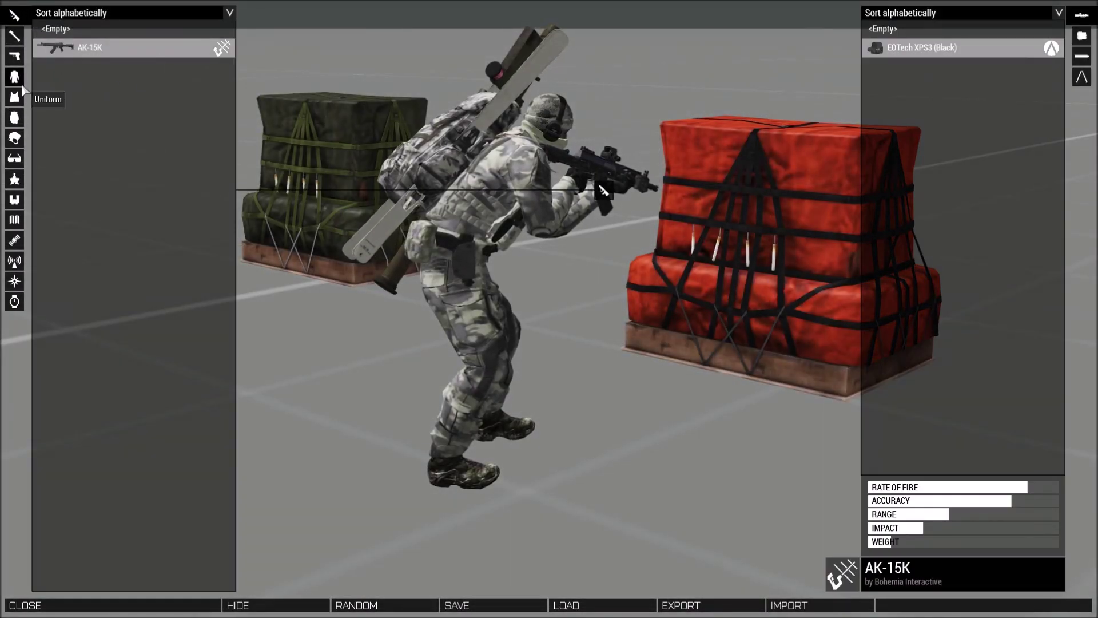
Step: Load the vest with five 7.62 mm 30rnd AK12 magazines
{"action": "left_click", "coordinate": [15, 98]}
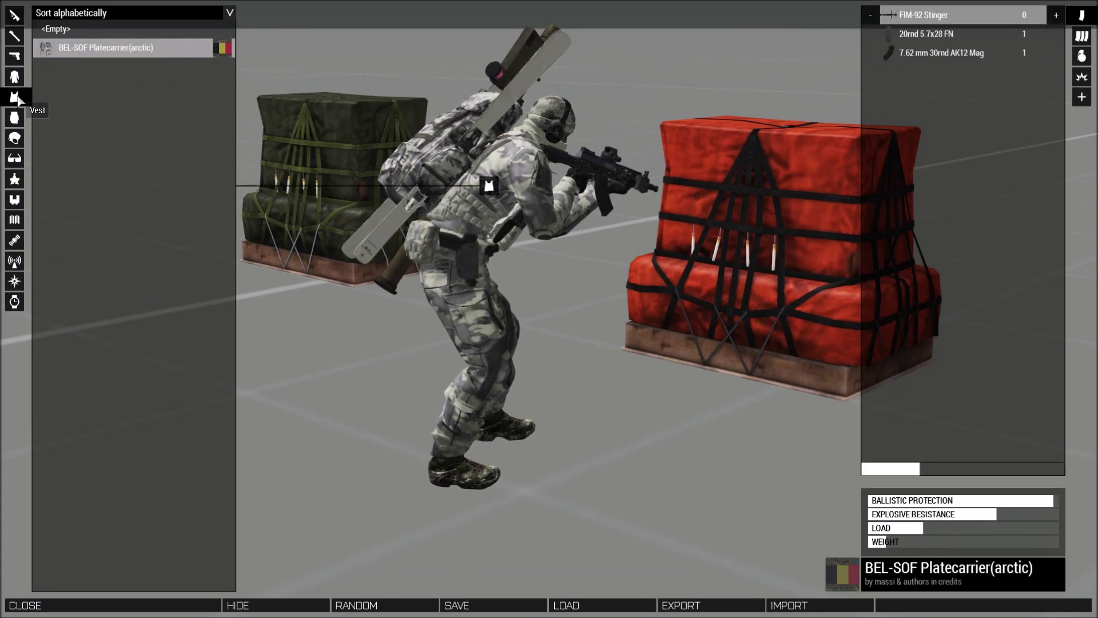
{"action": "right_click_drag", "start_coordinate": [738, 133], "coordinate": [575, 133]}
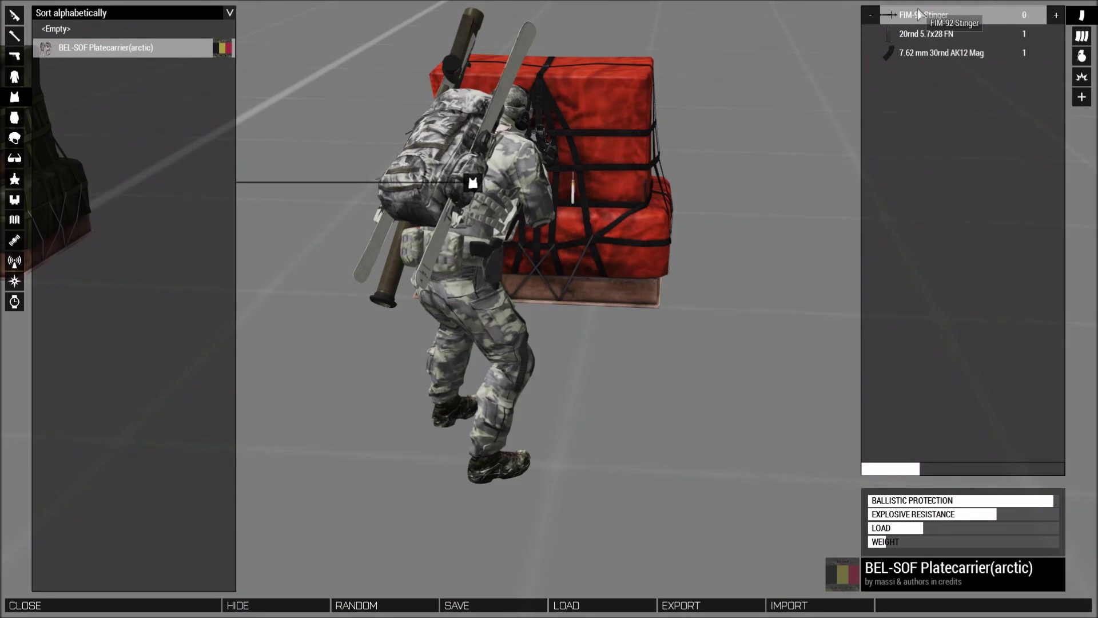
{"action": "right_click_drag", "start_coordinate": [761, 109], "coordinate": [372, 140]}
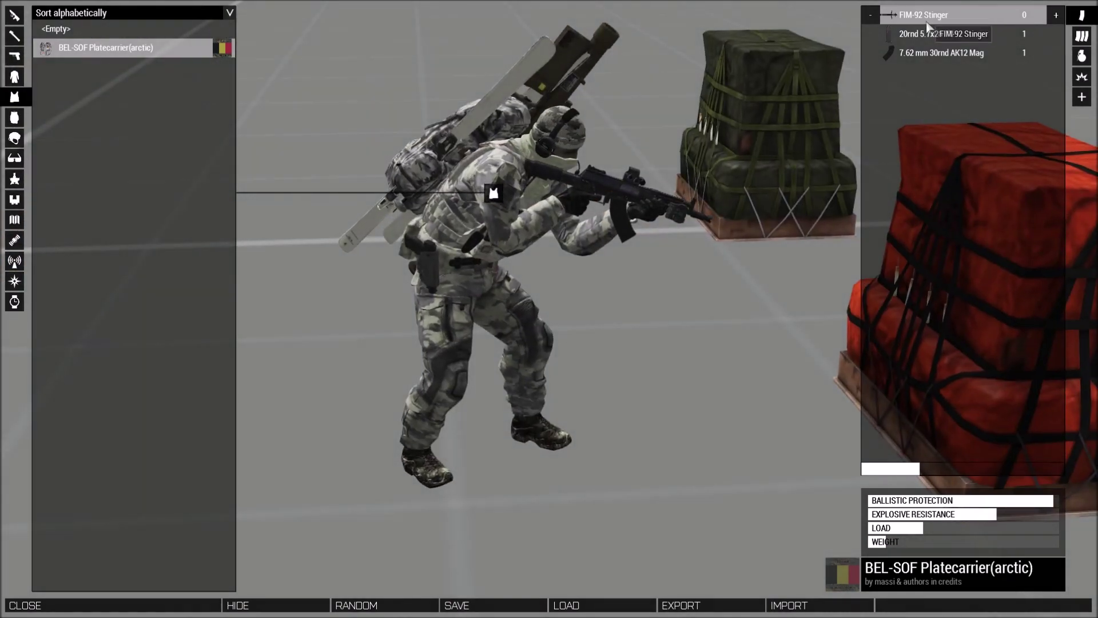
{"action": "left_click", "coordinate": [1056, 54]}
{"action": "left_click", "coordinate": [1057, 53]}
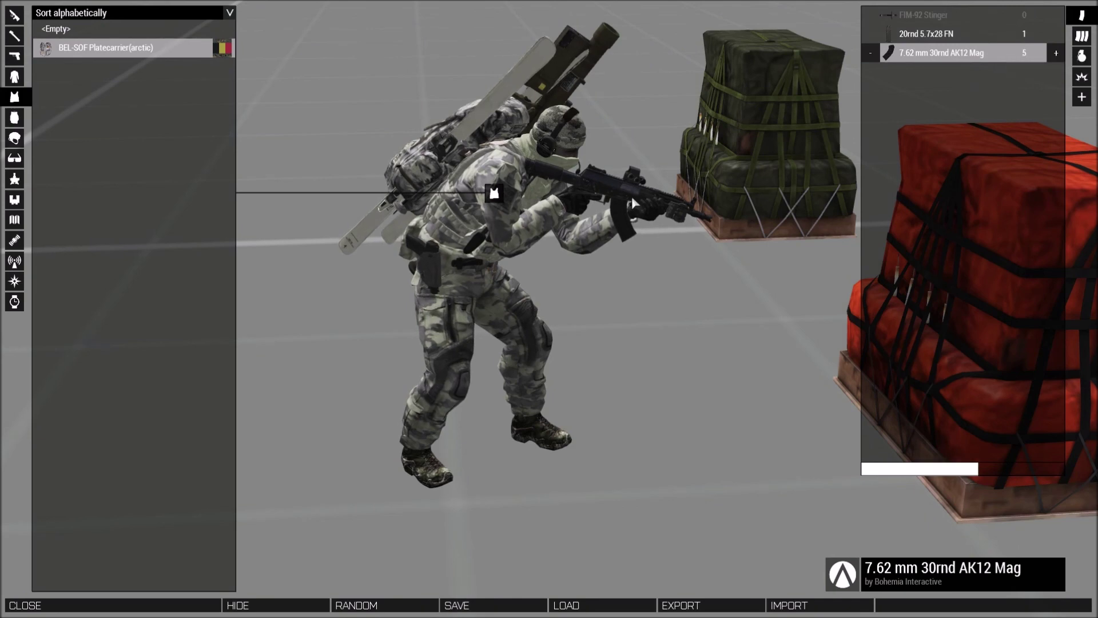
Step: Inspect the equipped soldier from several angles, close the arsenal and back away to face both supply boxes
{"action": "right_click_drag", "start_coordinate": [632, 198], "coordinate": [549, 201]}
{"action": "scroll", "coordinate": [696, 170], "scroll_direction": "up", "scroll_amount": 2}
{"action": "right_click_drag", "start_coordinate": [695, 170], "coordinate": [649, 162]}
{"action": "left_click_drag", "start_coordinate": [650, 161], "coordinate": [606, 214]}
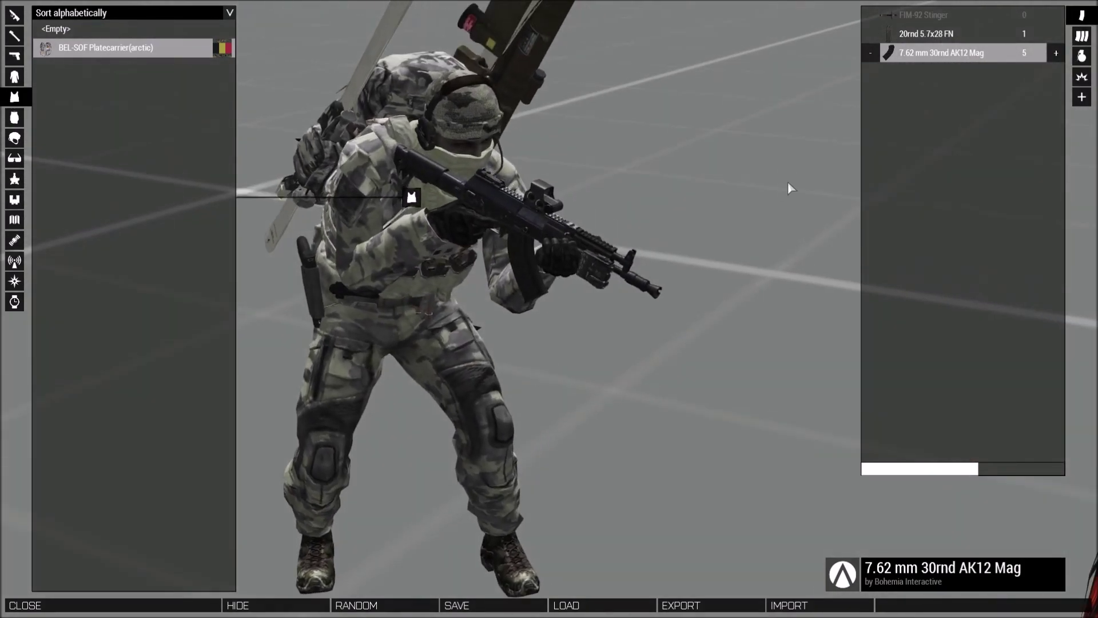
{"action": "right_click_drag", "start_coordinate": [826, 184], "coordinate": [584, 257]}
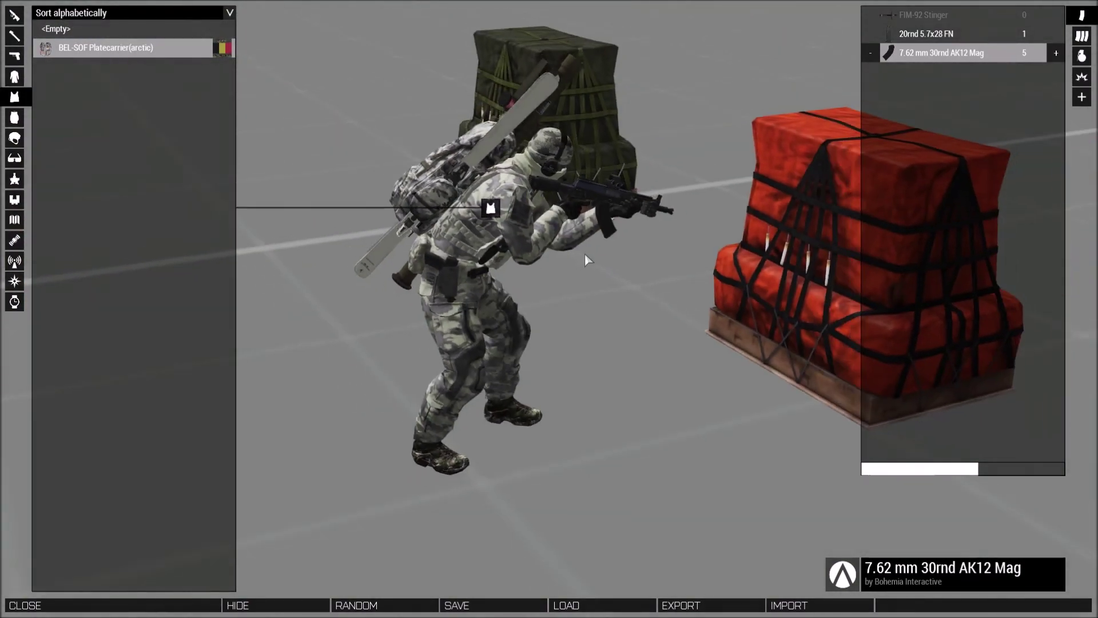
{"action": "key", "text": "Escape"}
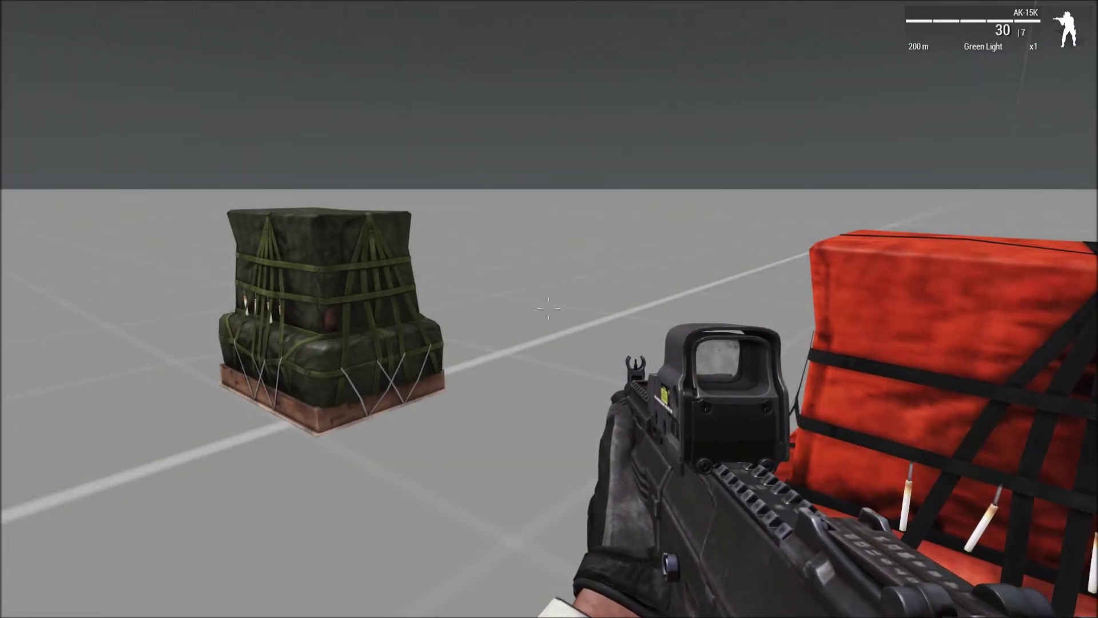
{"action": "key", "text": "a"}
{"action": "key", "text": "s"}
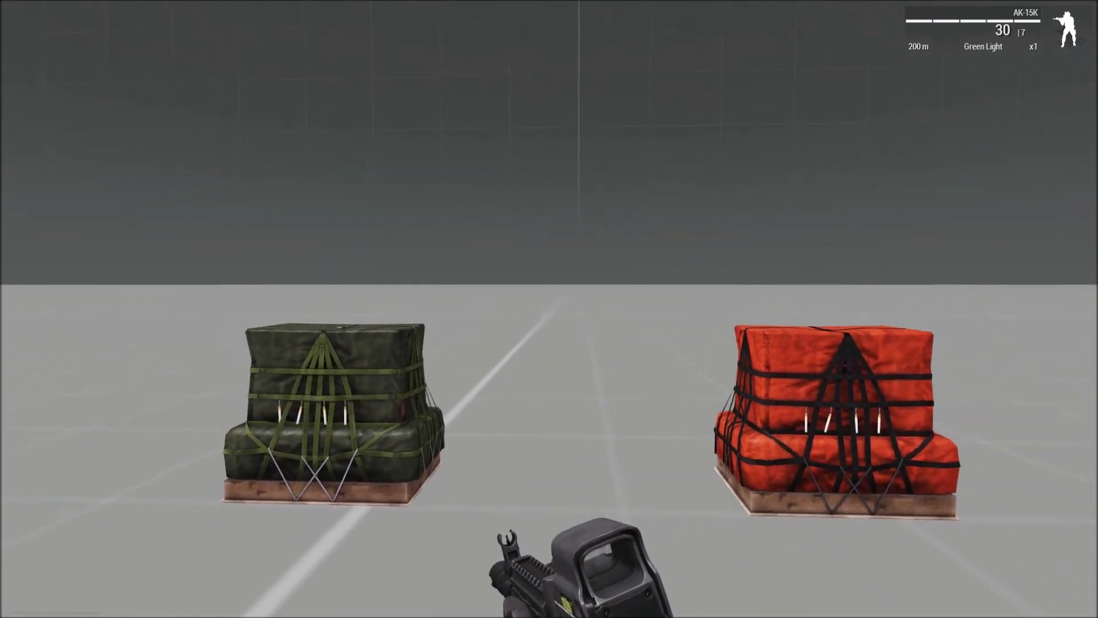